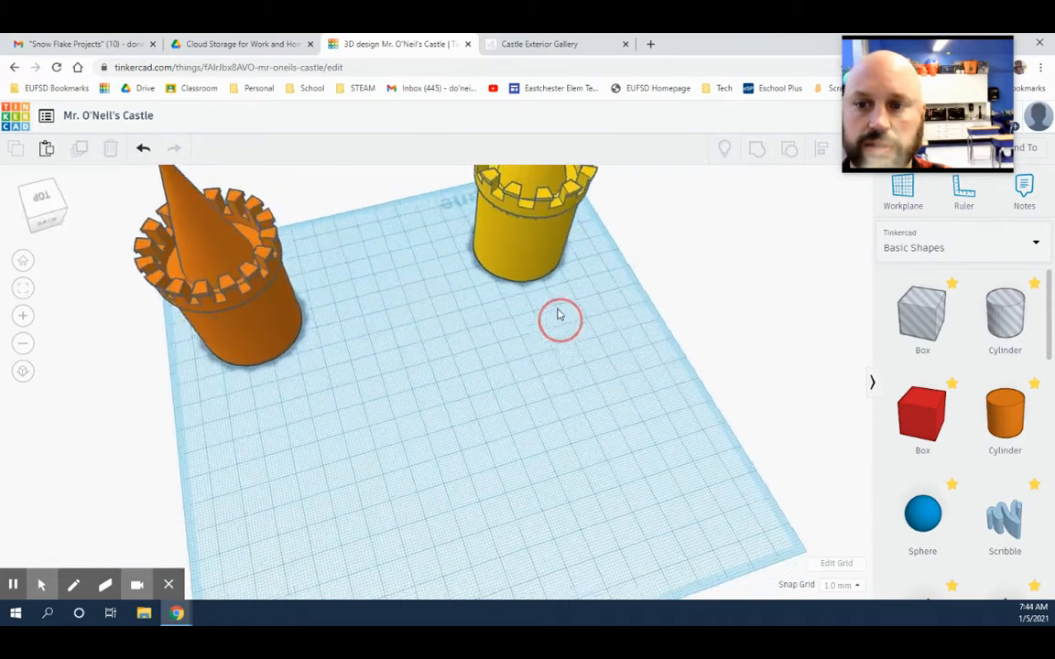
# Move the orange and yellow towers toward the back of the workplane to make room in front of them.
pyautogui.moveTo(276, 313); pyautogui.dragTo(293, 336)
pyautogui.click(495, 400)
pyautogui.moveTo(496, 400); pyautogui.dragTo(464, 384, button='right')
pyautogui.click(314, 320)
pyautogui.moveTo(314, 316); pyautogui.dragTo(314, 315)
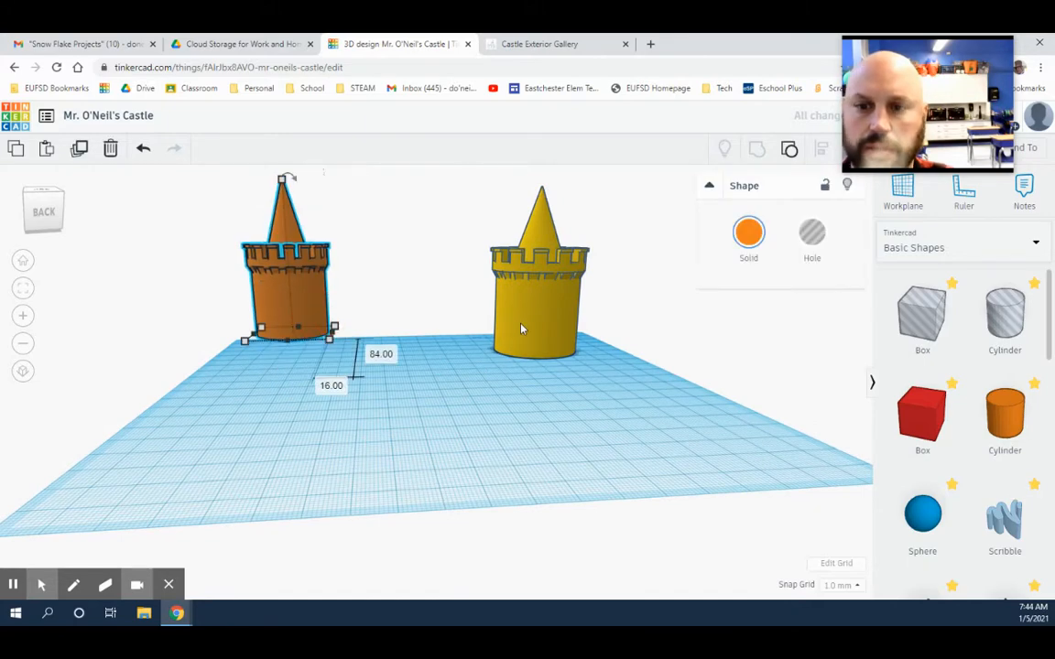
pyautogui.moveTo(521, 325); pyautogui.dragTo(519, 301)
# Add a solid cylinder to the workplane in front of the towers and set its sides to 64.
pyautogui.moveTo(992, 421); pyautogui.dragTo(489, 419)
pyautogui.moveTo(591, 427); pyautogui.dragTo(662, 457, button='right')
pyautogui.scroll(6, 602, 430)
pyautogui.scroll(3, 635, 451)
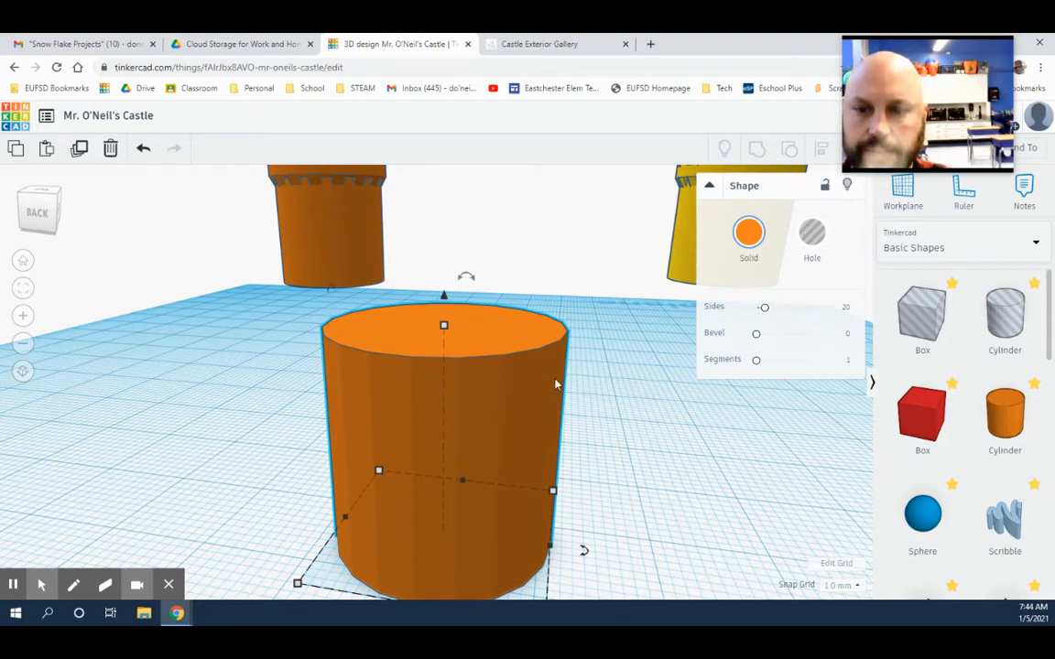
pyautogui.moveTo(673, 430); pyautogui.dragTo(644, 453, button='right')
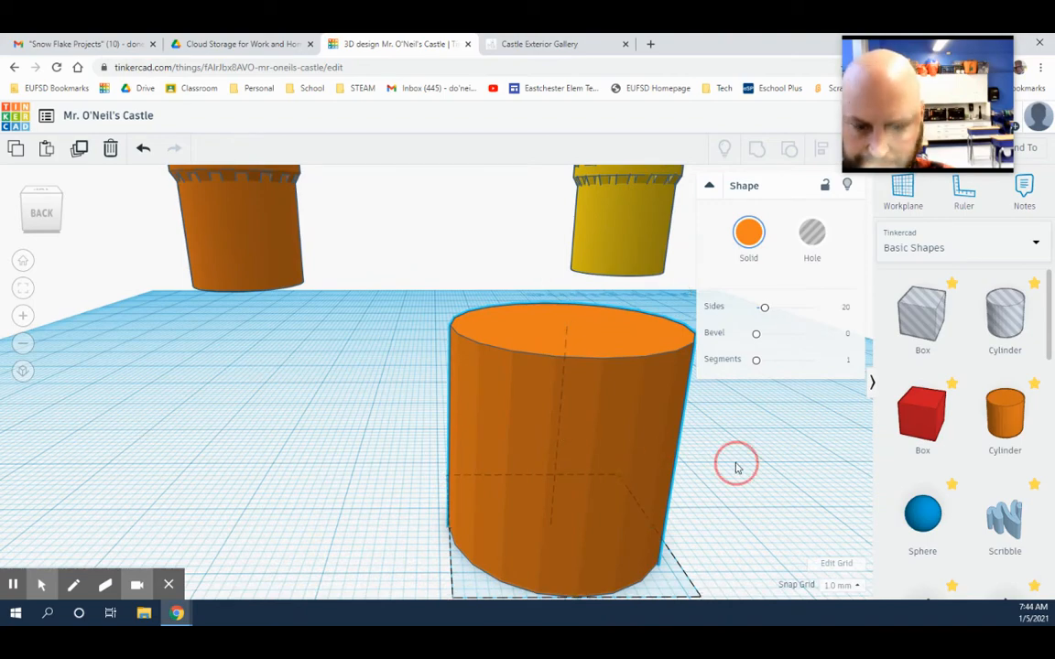
pyautogui.moveTo(737, 464); pyautogui.dragTo(715, 461, button='right')
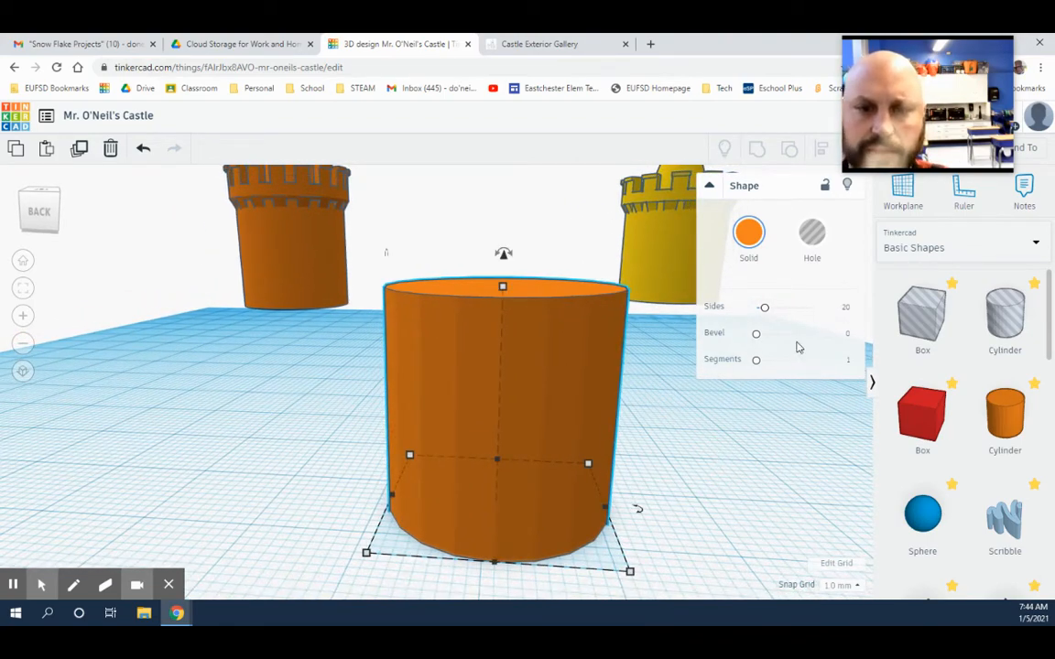
pyautogui.moveTo(766, 316); pyautogui.dragTo(824, 320)
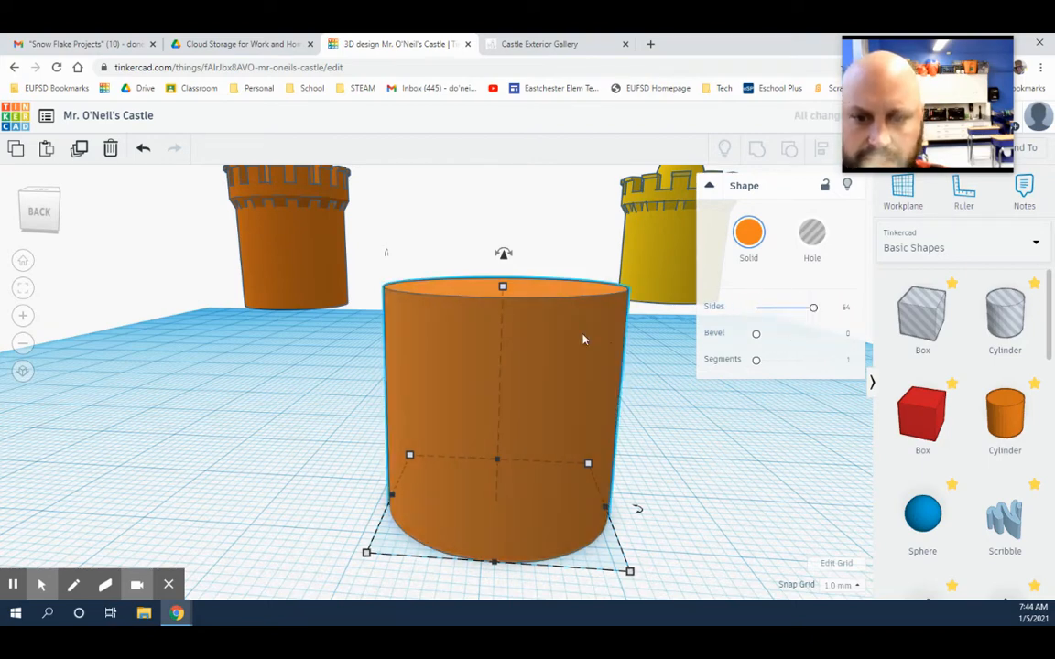
# Set the new cylinder's width and length to 40 mm and increase its height.
pyautogui.moveTo(701, 380); pyautogui.dragTo(579, 384, button='right')
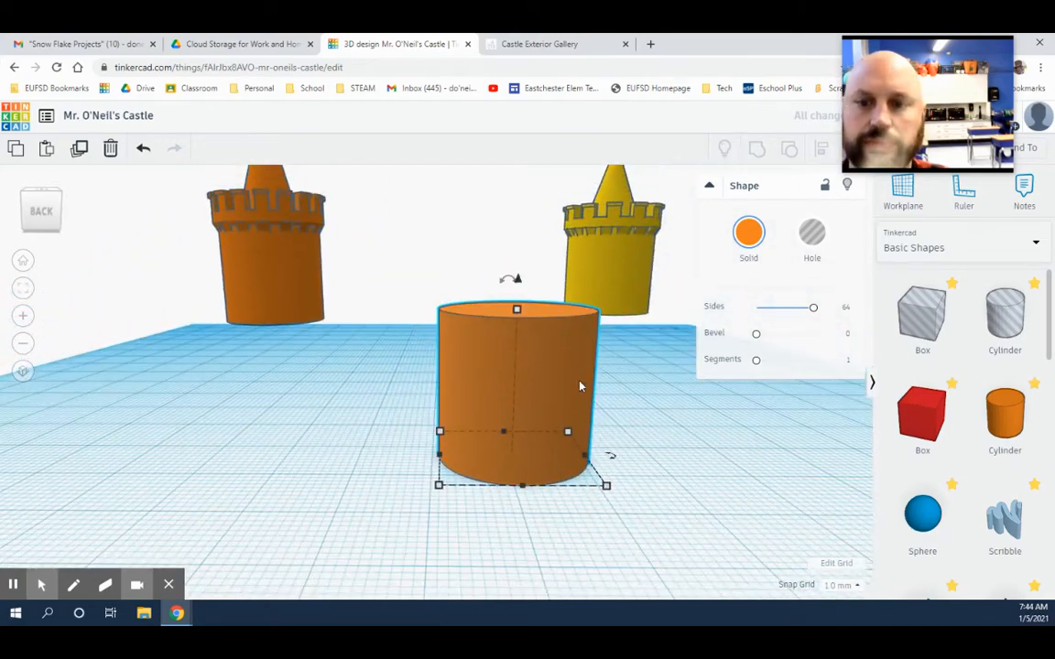
pyautogui.moveTo(640, 408); pyautogui.dragTo(549, 430, button='right')
pyautogui.moveTo(588, 461)
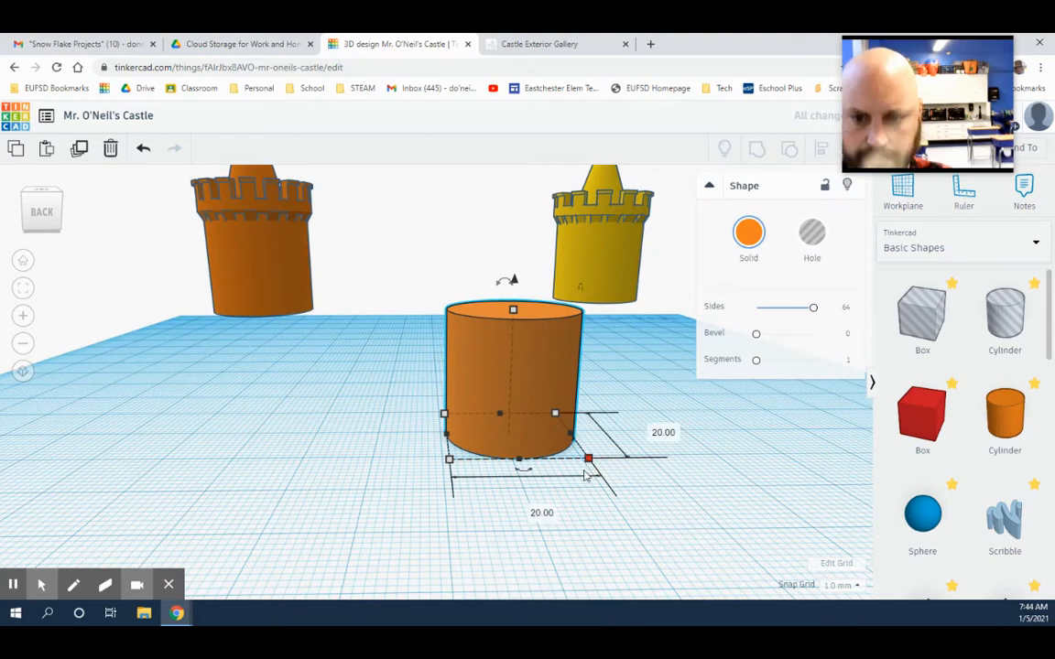
pyautogui.click(541, 513)
pyautogui.press('BackSpace')
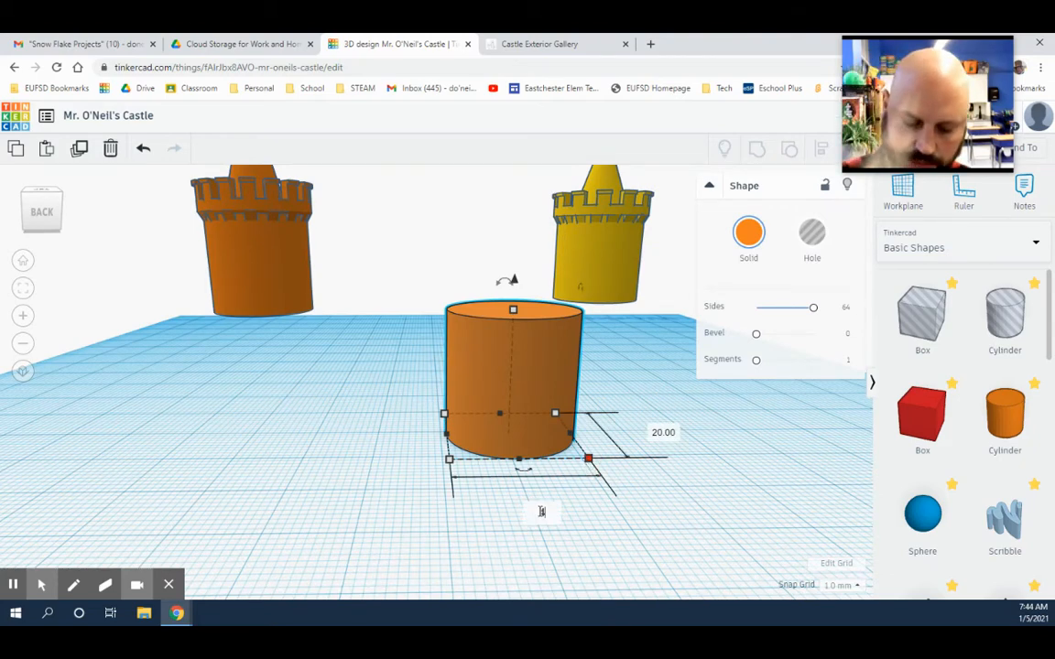
pyautogui.press('Tab')
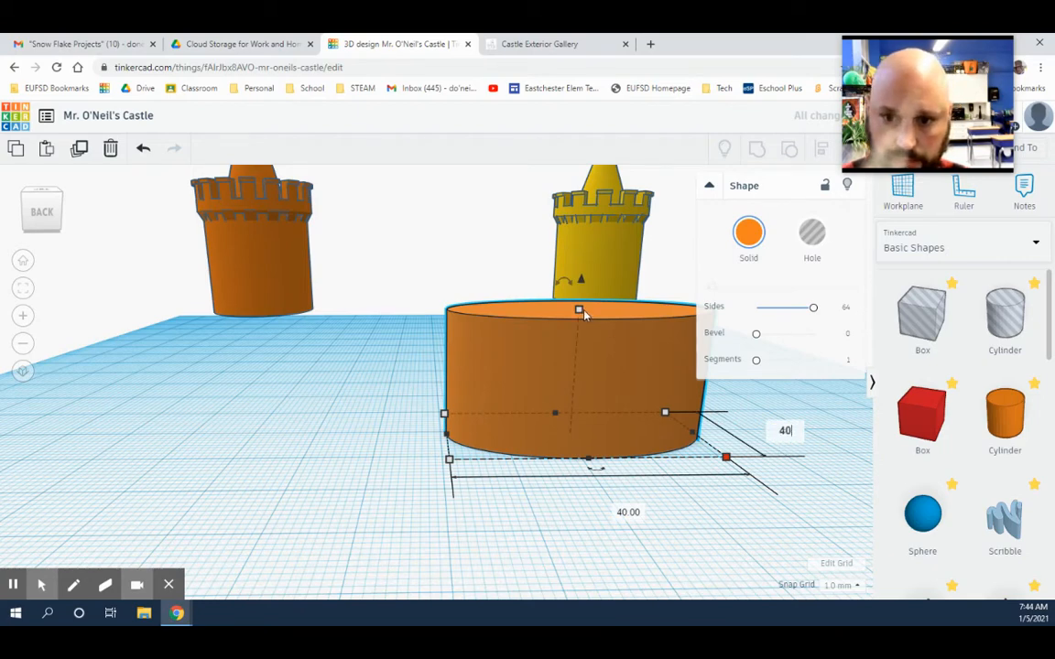
pyautogui.press('Return')
pyautogui.click(702, 392)
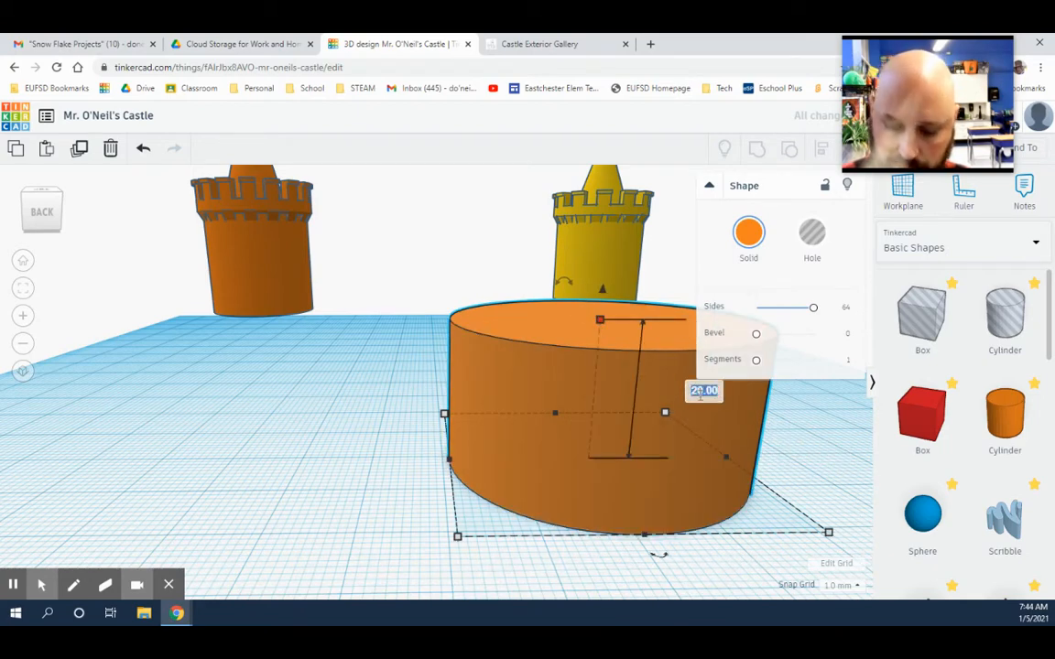
pyautogui.press('Return')
pyautogui.click(404, 412)
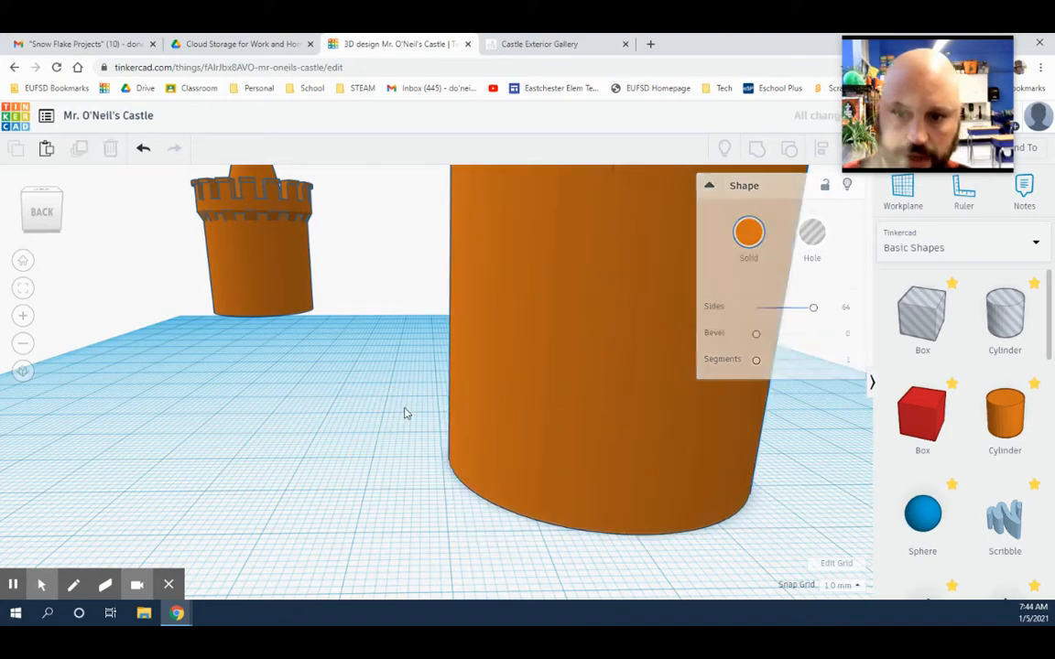
pyautogui.scroll(-4, 536, 390)
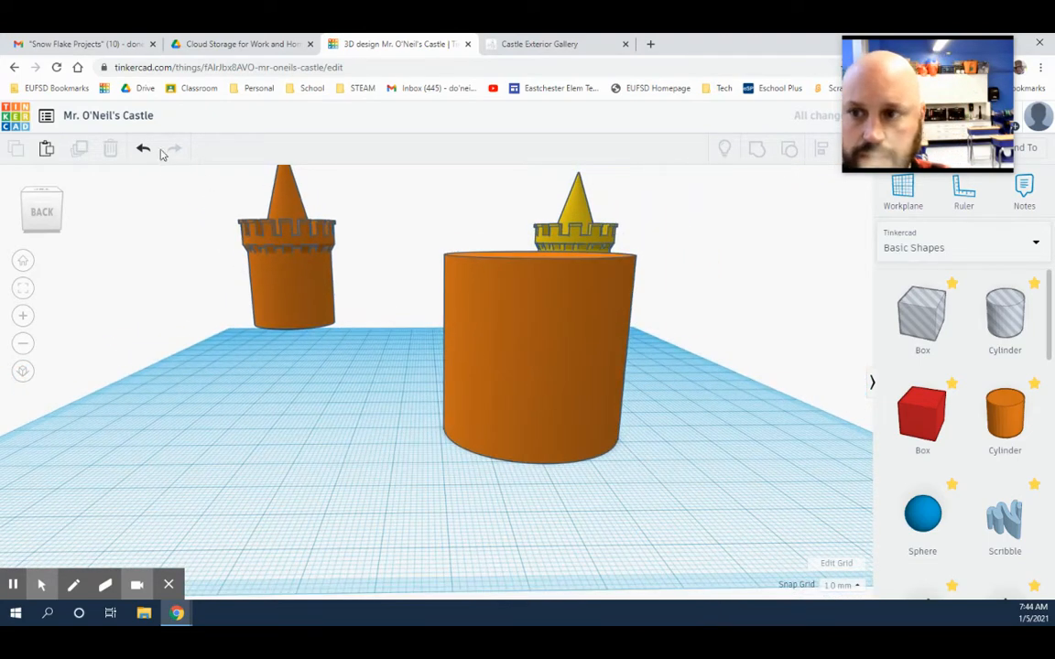
# Undo the cylinder's height, length and width changes.
pyautogui.click(143, 148)
pyautogui.click(143, 149)
pyautogui.click(143, 148)
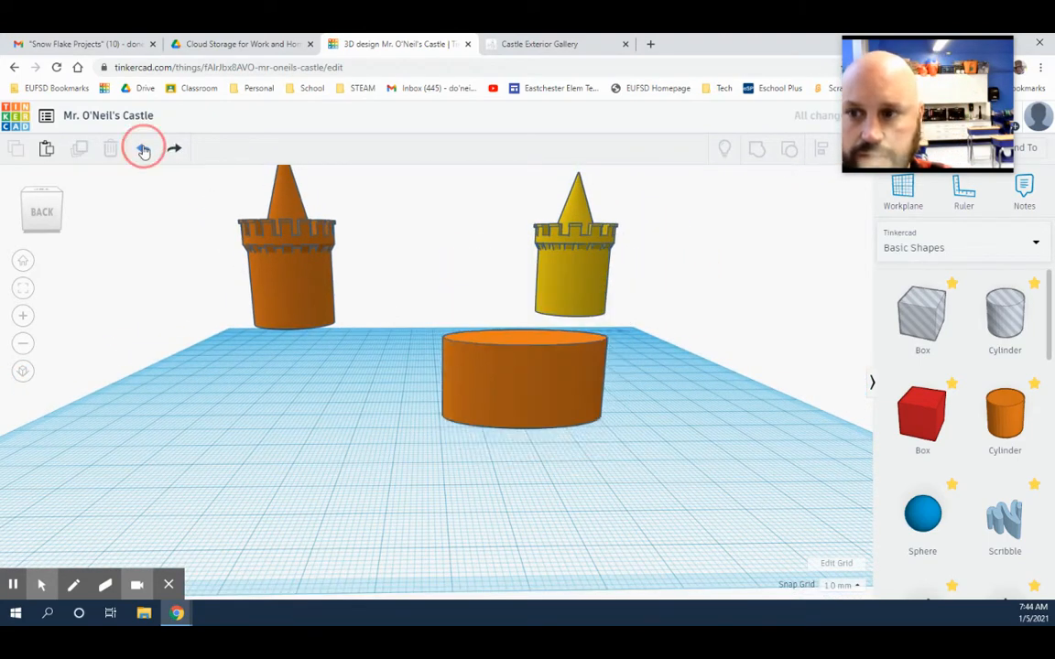
# Resize the cylinder to 40 mm long, 40 mm wide and 40 mm high.
pyautogui.click(468, 367)
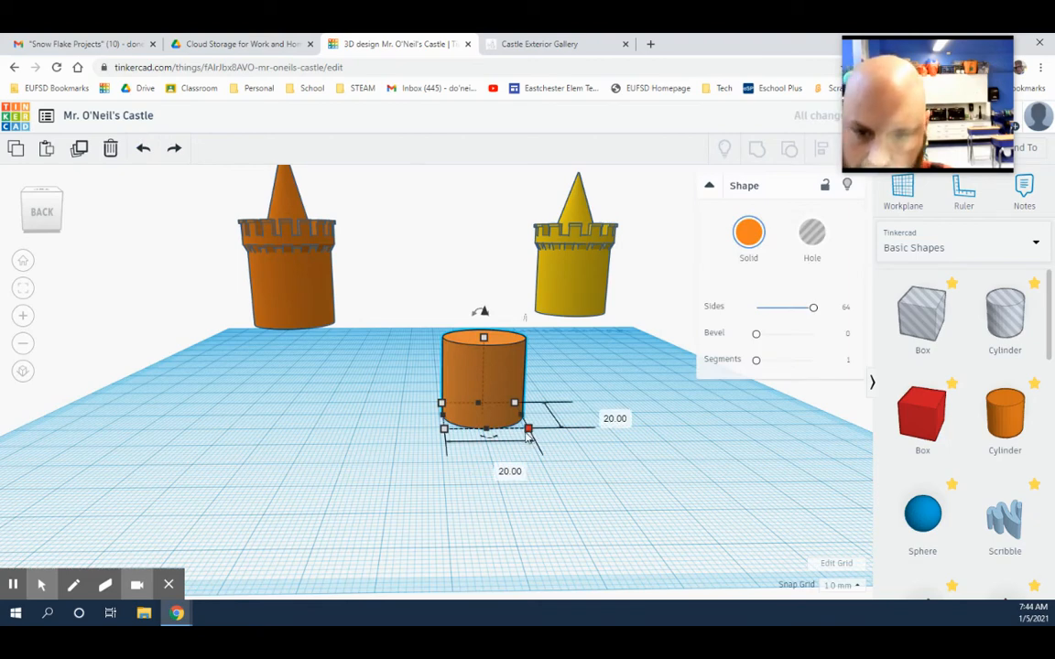
pyautogui.moveTo(530, 430); pyautogui.dragTo(565, 471)
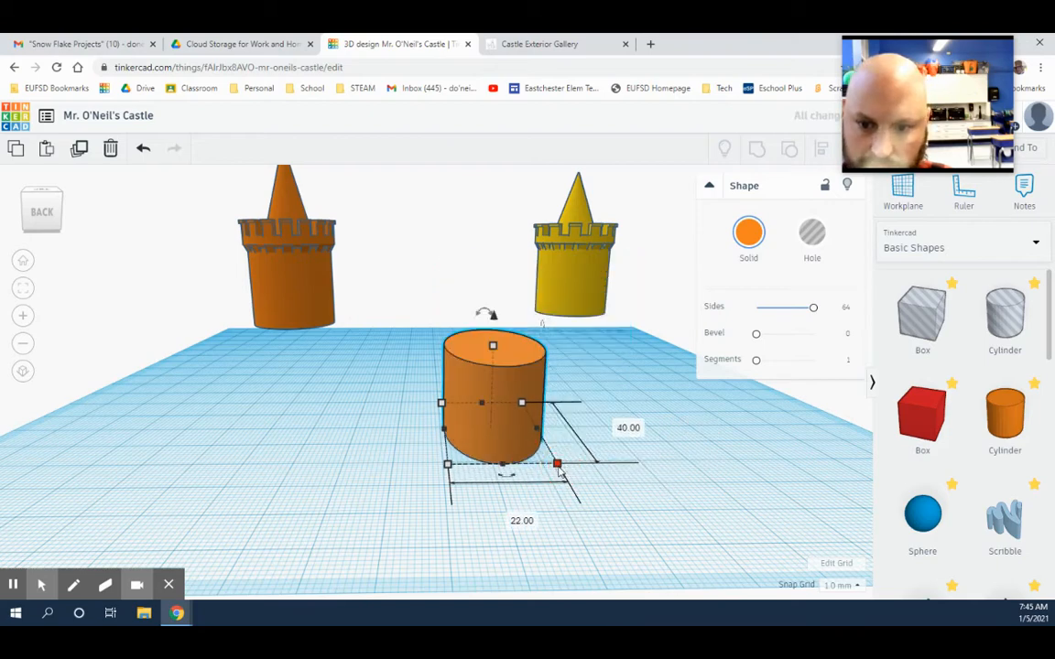
pyautogui.click(521, 521)
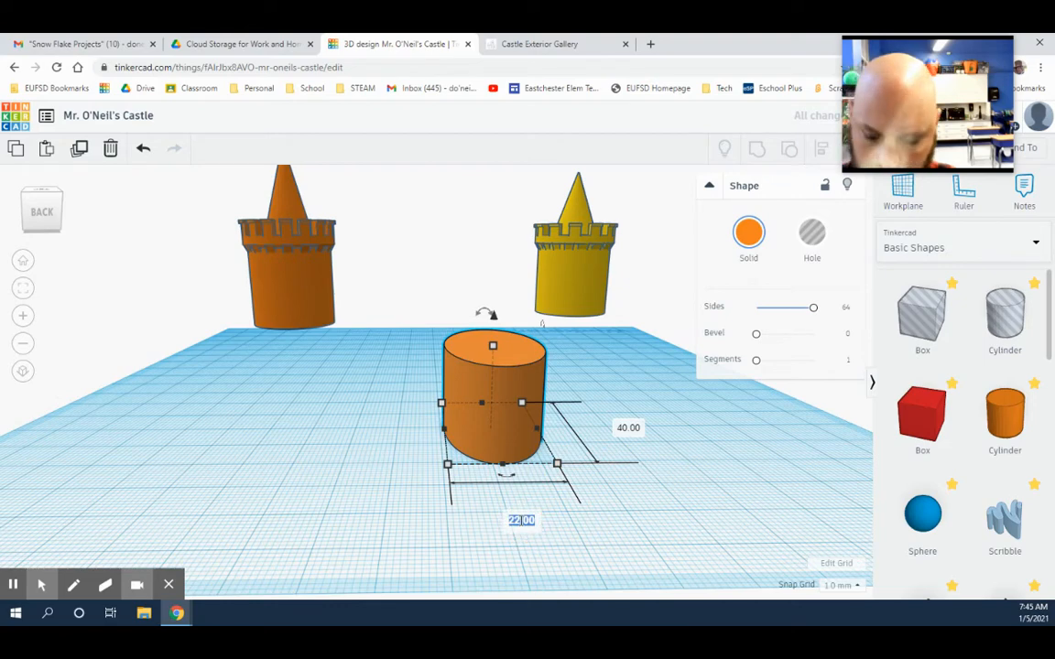
pyautogui.press('Return')
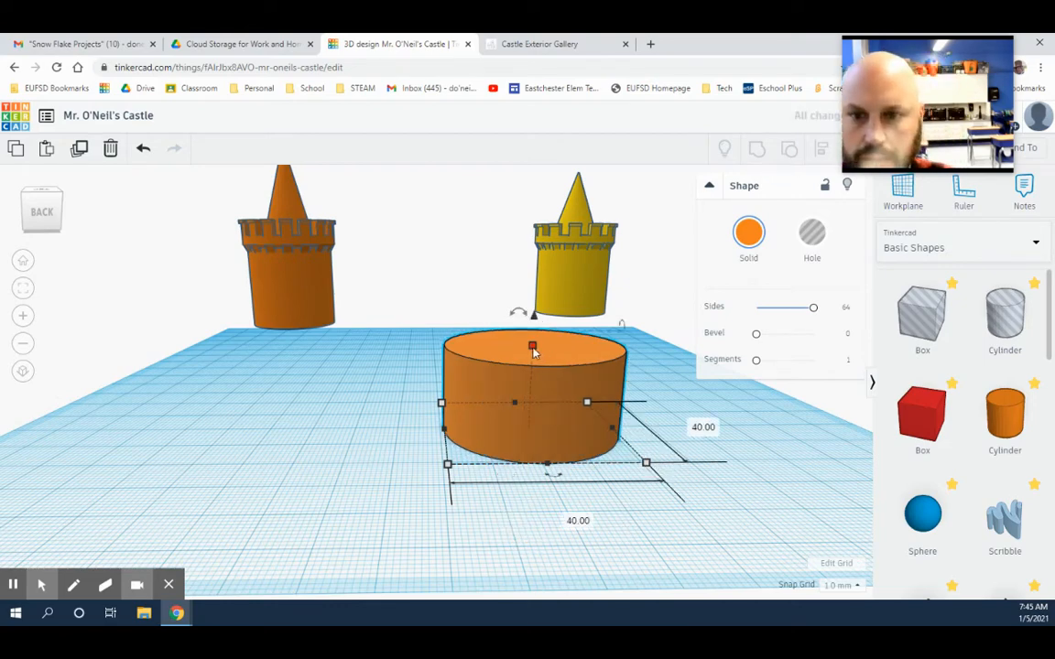
pyautogui.moveTo(534, 350)
pyautogui.click(621, 386)
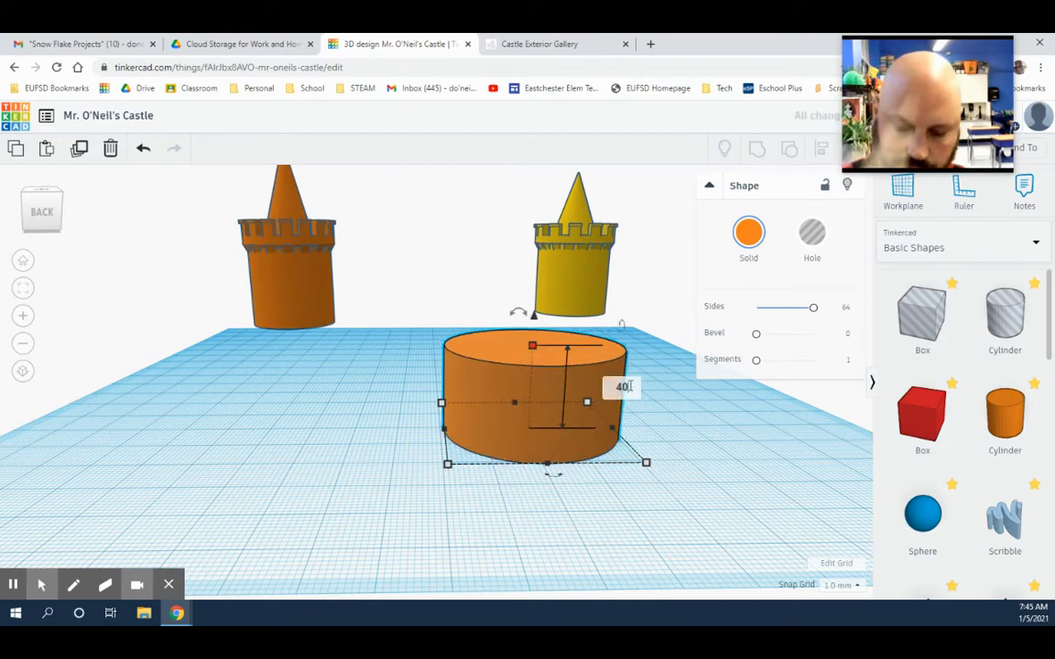
pyautogui.press('Return')
# Move the enlarged cylinder to the side of the workplane in front of the orange tower.
pyautogui.moveTo(661, 416); pyautogui.dragTo(674, 438, button='right')
pyautogui.click(689, 448)
pyautogui.moveTo(600, 392); pyautogui.dragTo(393, 348)
pyautogui.moveTo(553, 387); pyautogui.dragTo(397, 345, button='right')
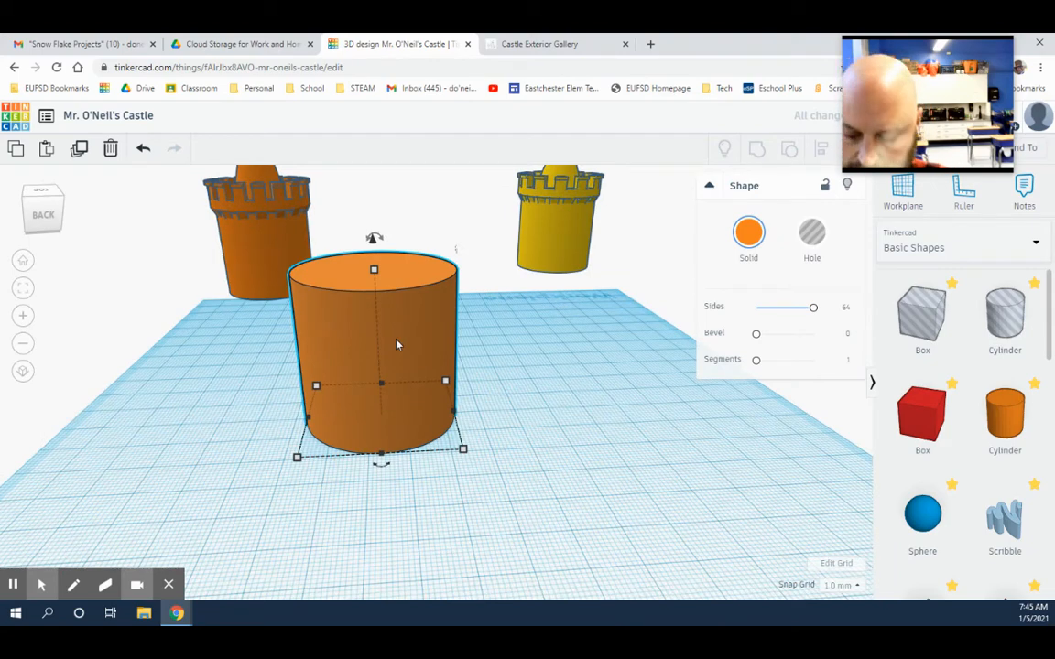
pyautogui.click(398, 345)
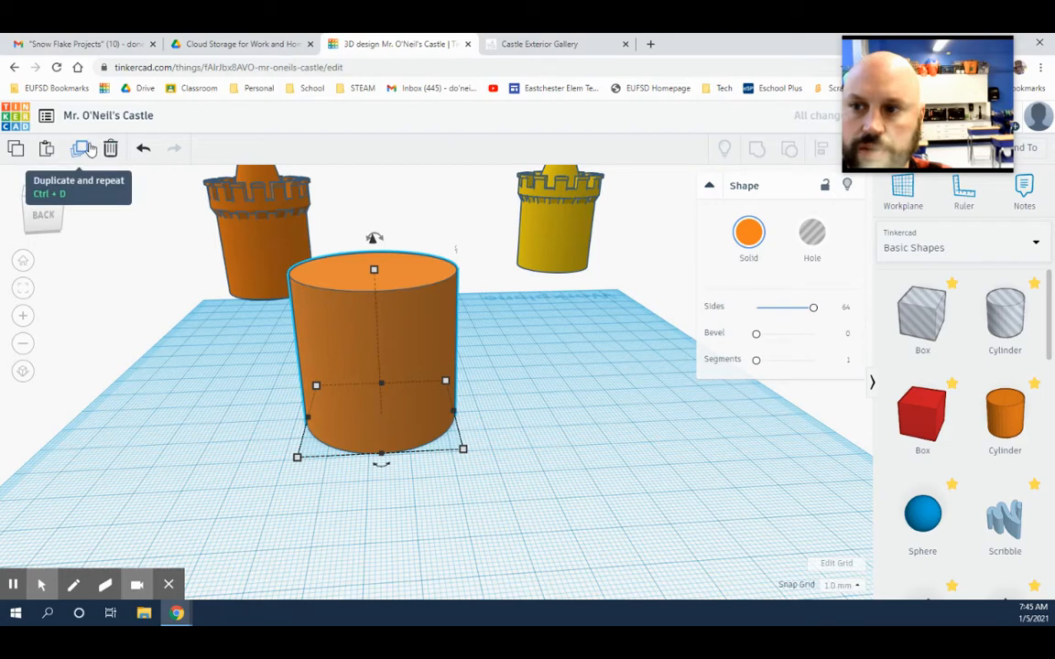
# Duplicate the cylinder, turn the copy into a hole and place it beside the solid original.
pyautogui.click(83, 149)
pyautogui.moveTo(400, 327); pyautogui.dragTo(623, 346)
pyautogui.moveTo(360, 345); pyautogui.dragTo(730, 364)
pyautogui.click(810, 257)
pyautogui.moveTo(593, 342); pyautogui.dragTo(332, 346)
pyautogui.moveTo(675, 396); pyautogui.dragTo(527, 380)
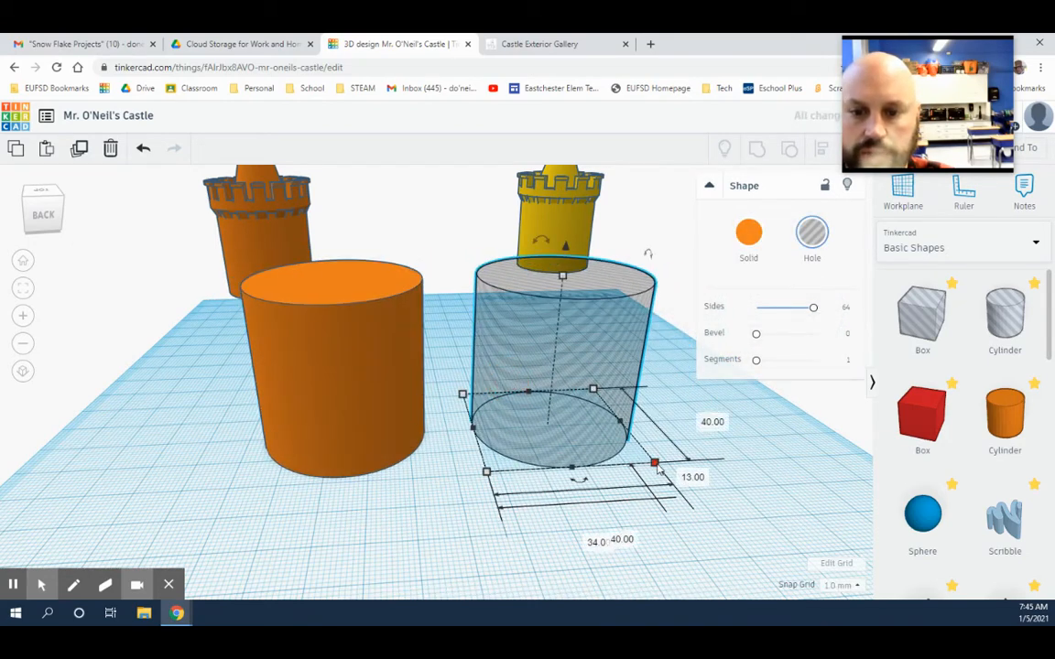
# Shrink the hole cylinder's base slightly below the solid cylinder's size and stretch its height to about 62 mm.
pyautogui.click(751, 492)
pyautogui.click(612, 419)
pyautogui.moveTo(655, 464); pyautogui.dragTo(655, 465)
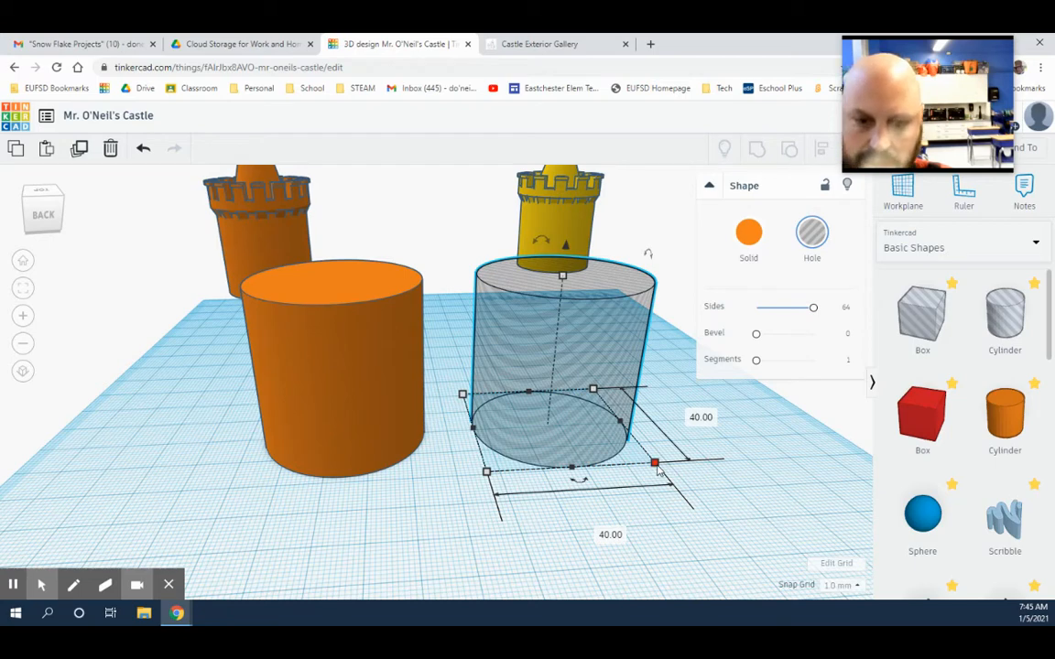
pyautogui.moveTo(656, 465); pyautogui.dragTo(633, 462)
pyautogui.click(701, 481)
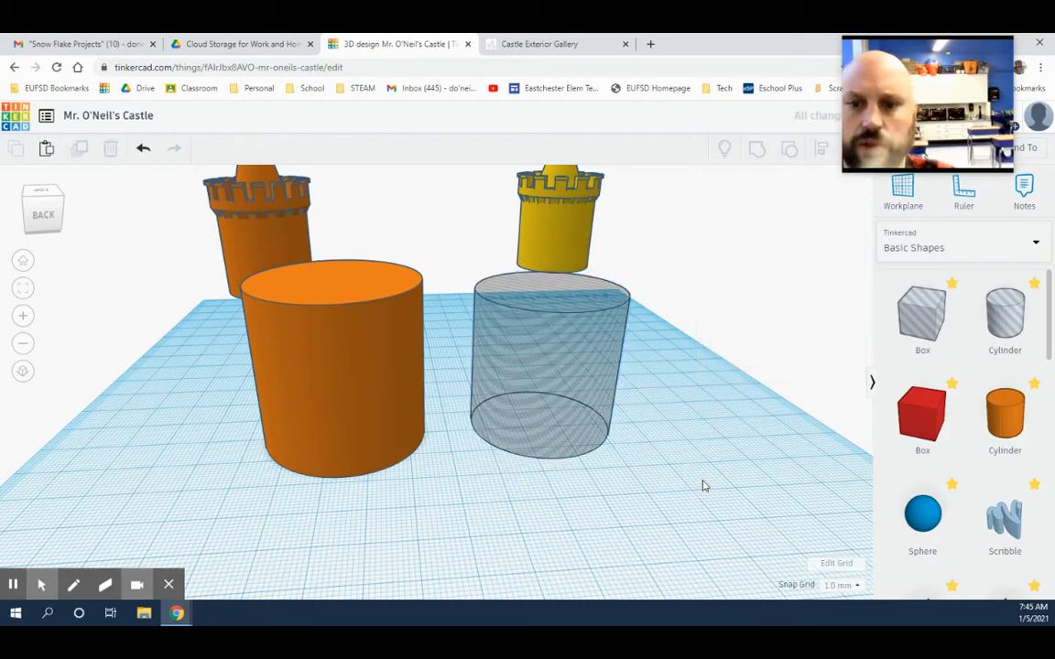
pyautogui.click(574, 296)
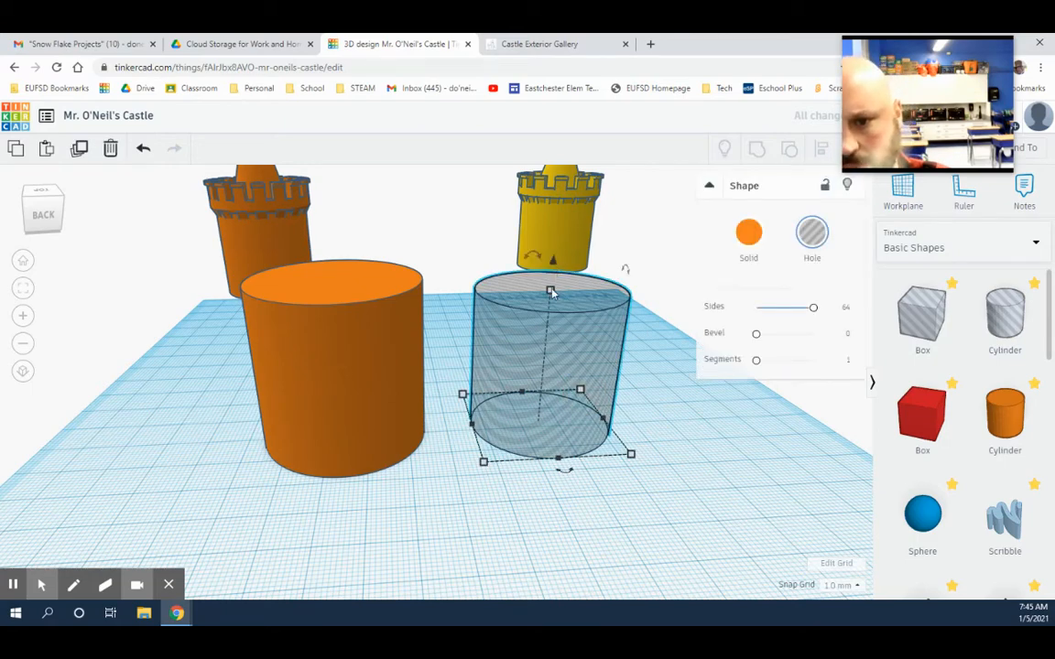
pyautogui.moveTo(551, 292); pyautogui.dragTo(565, 170)
pyautogui.click(706, 454)
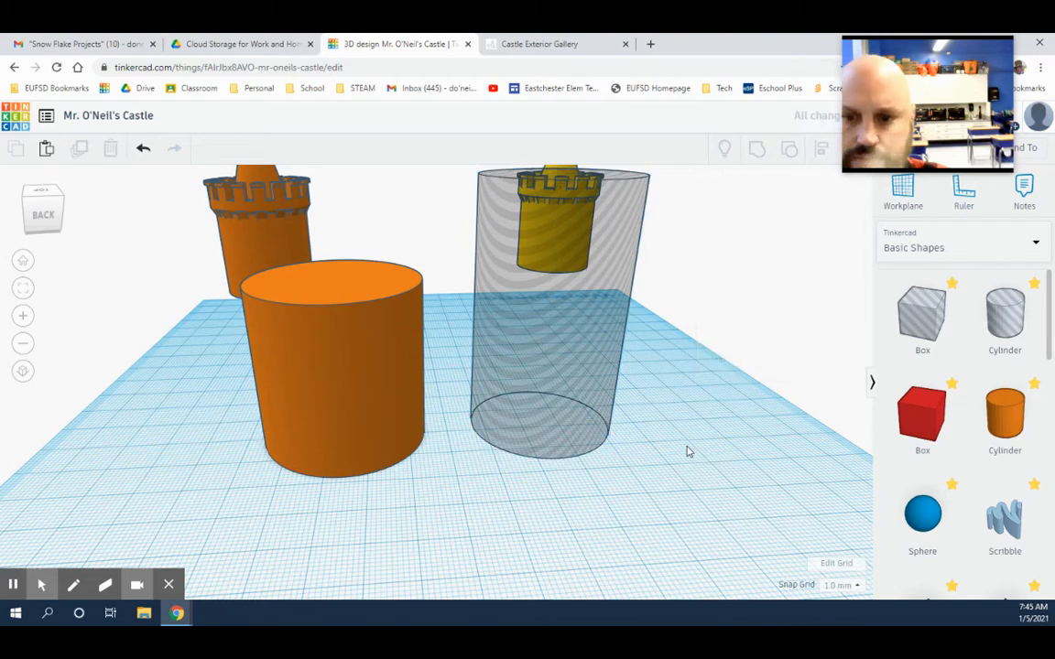
# Reposition the solid cylinder and bring the hole cylinder forward, closer beside it.
pyautogui.scroll(-2, 690, 451)
pyautogui.moveTo(377, 381); pyautogui.dragTo(333, 390)
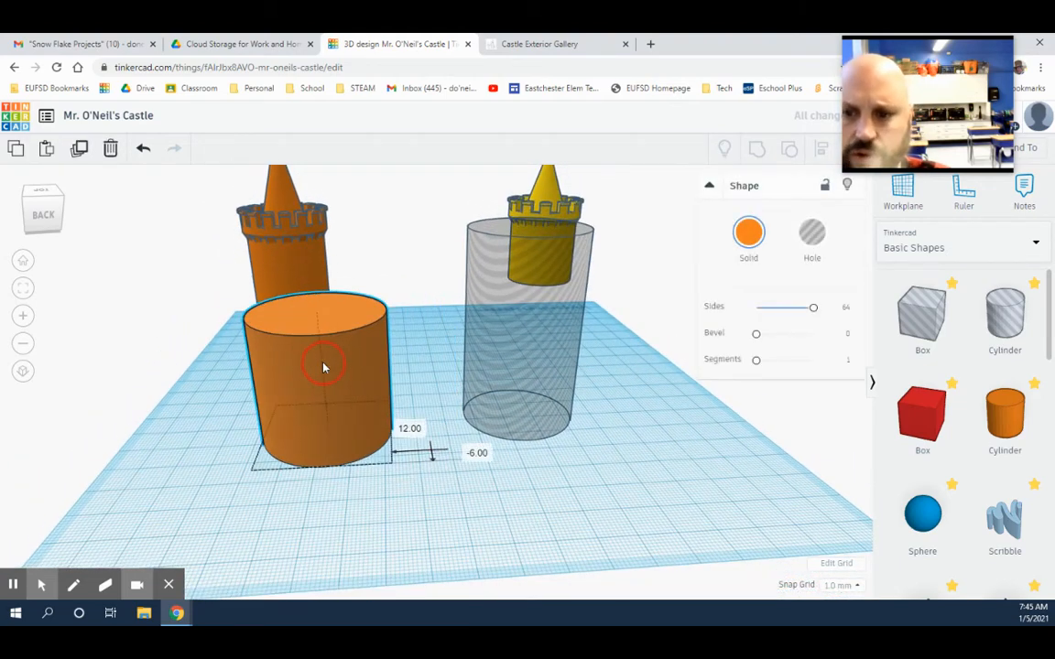
pyautogui.moveTo(523, 353); pyautogui.dragTo(477, 373)
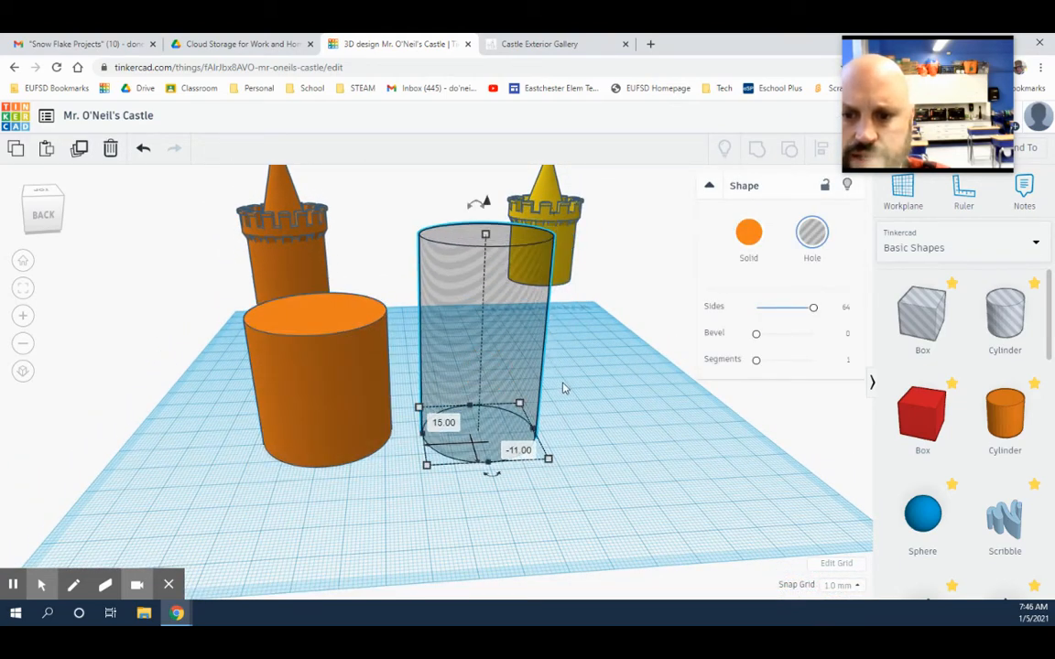
# Raise the hole cylinder 2 mm above the workplane.
pyautogui.moveTo(576, 398)
pyautogui.mouseDown(button='right')
pyautogui.moveTo(593, 388)
pyautogui.moveTo(569, 375)
pyautogui.mouseUp(button='right')
pyautogui.scroll(-2, 560, 333)
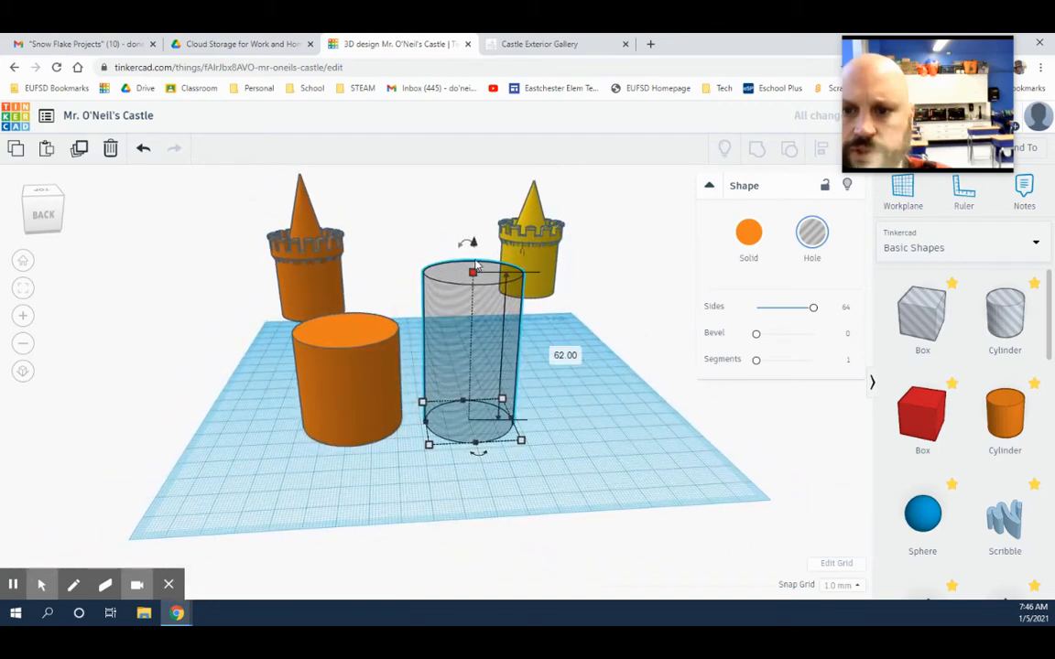
pyautogui.moveTo(474, 250); pyautogui.dragTo(470, 233)
pyautogui.click(572, 384)
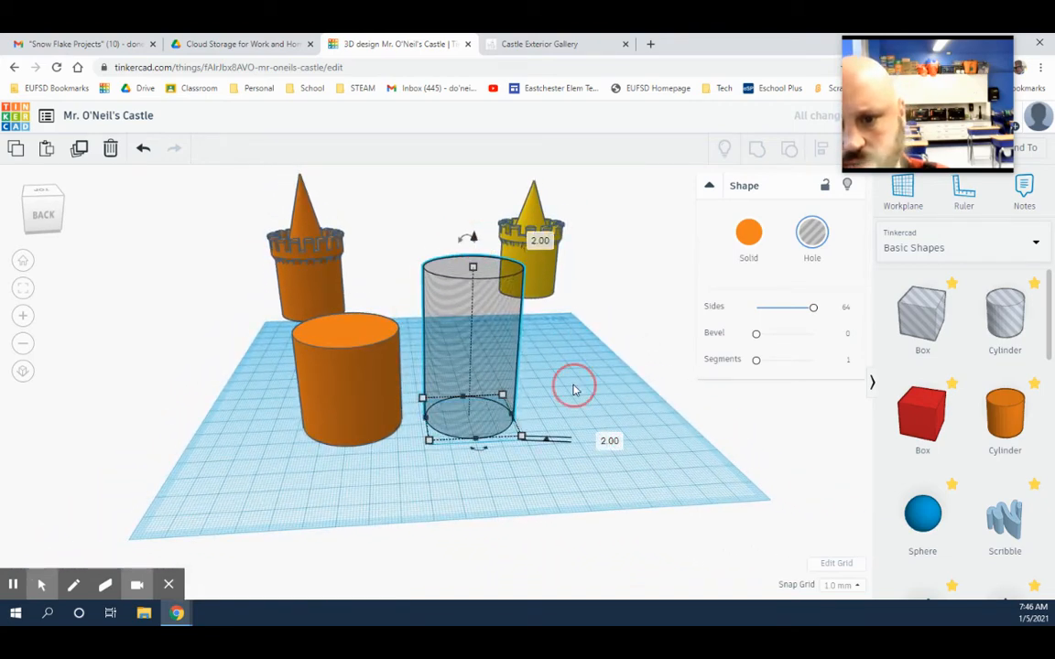
# Move the hole cylinder over the solid cylinder and align the two shapes on their centres.
pyautogui.moveTo(510, 362); pyautogui.dragTo(384, 360)
pyautogui.moveTo(478, 379); pyautogui.dragTo(272, 349, button='right')
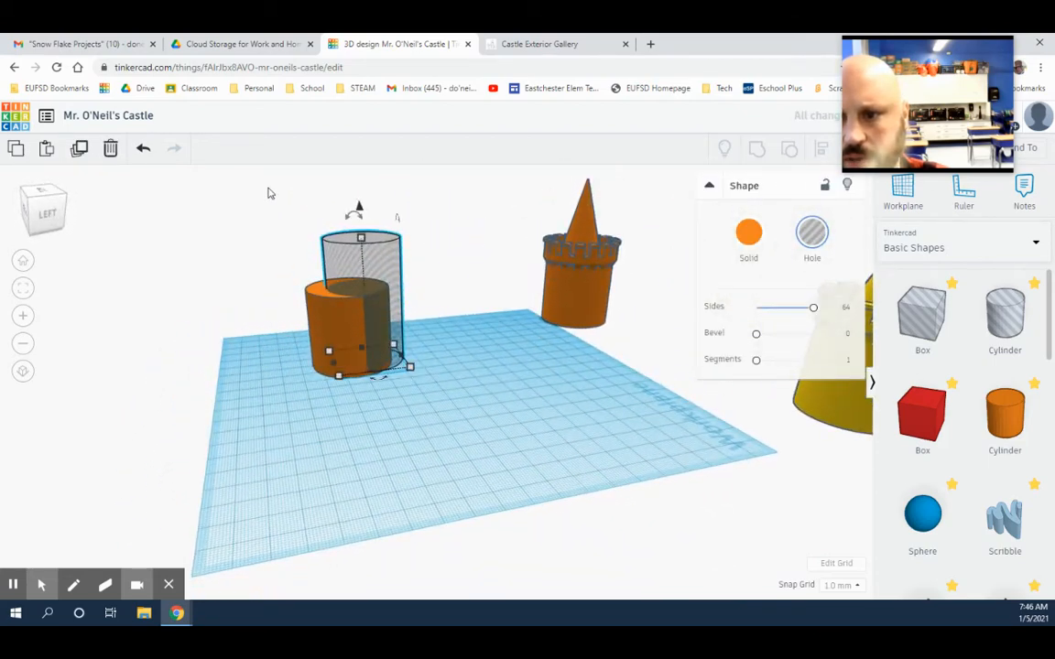
pyautogui.moveTo(268, 188); pyautogui.dragTo(432, 410)
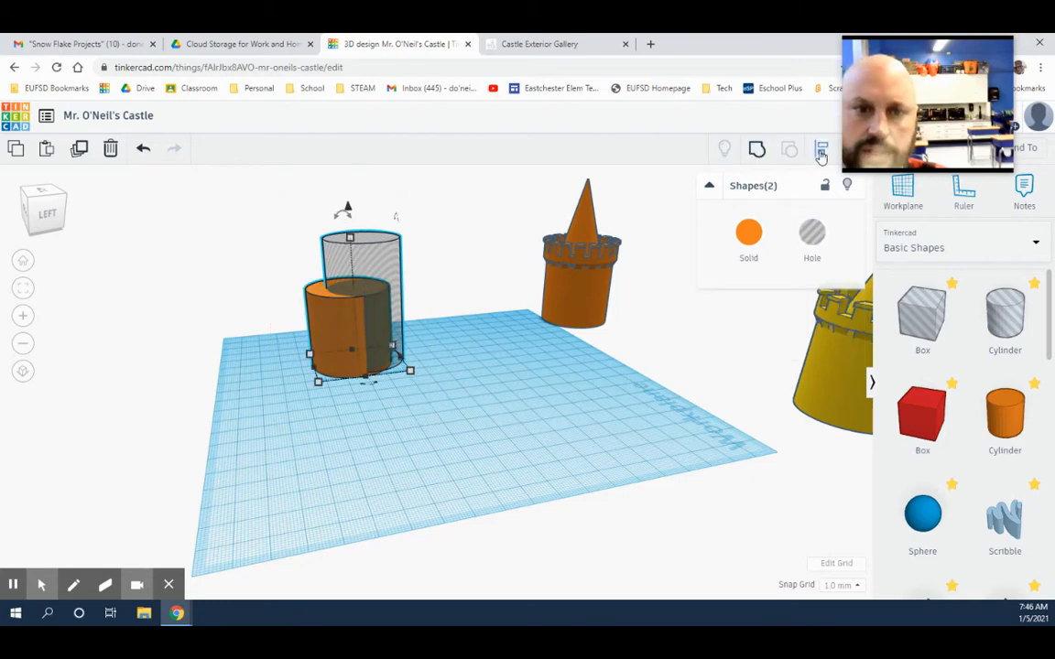
pyautogui.click(821, 154)
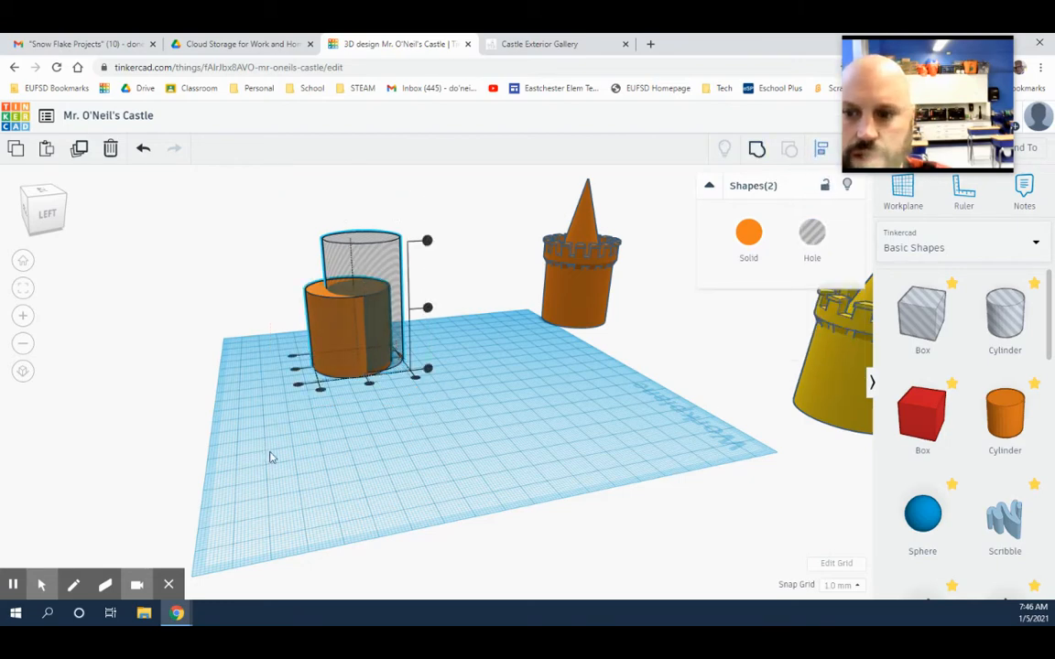
pyautogui.moveTo(270, 458); pyautogui.dragTo(371, 528, button='right')
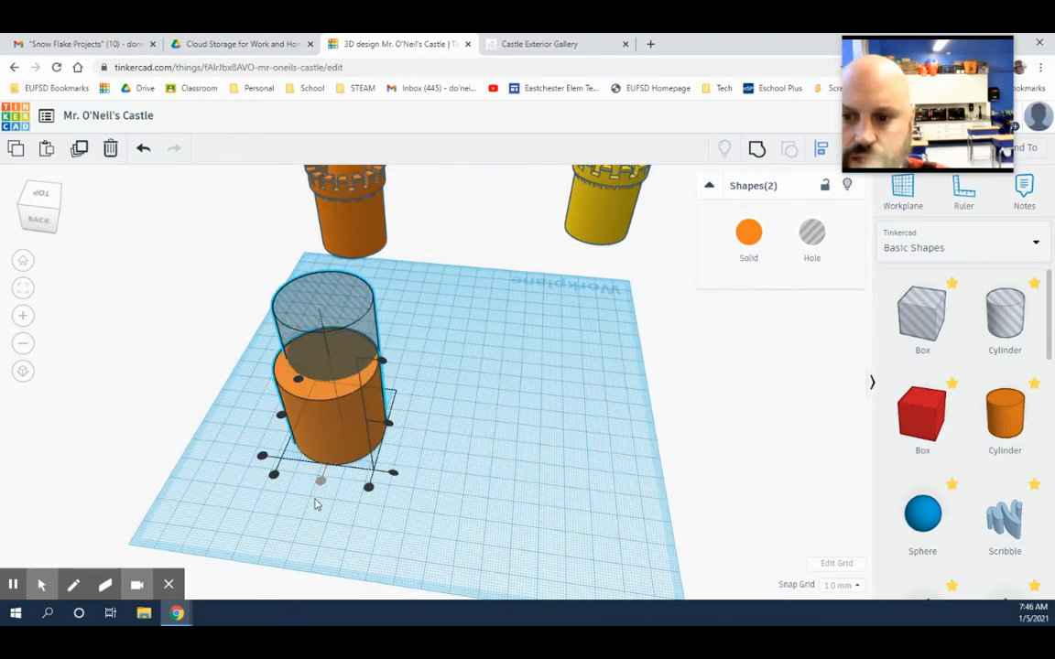
pyautogui.moveTo(323, 492); pyautogui.dragTo(375, 523, button='right')
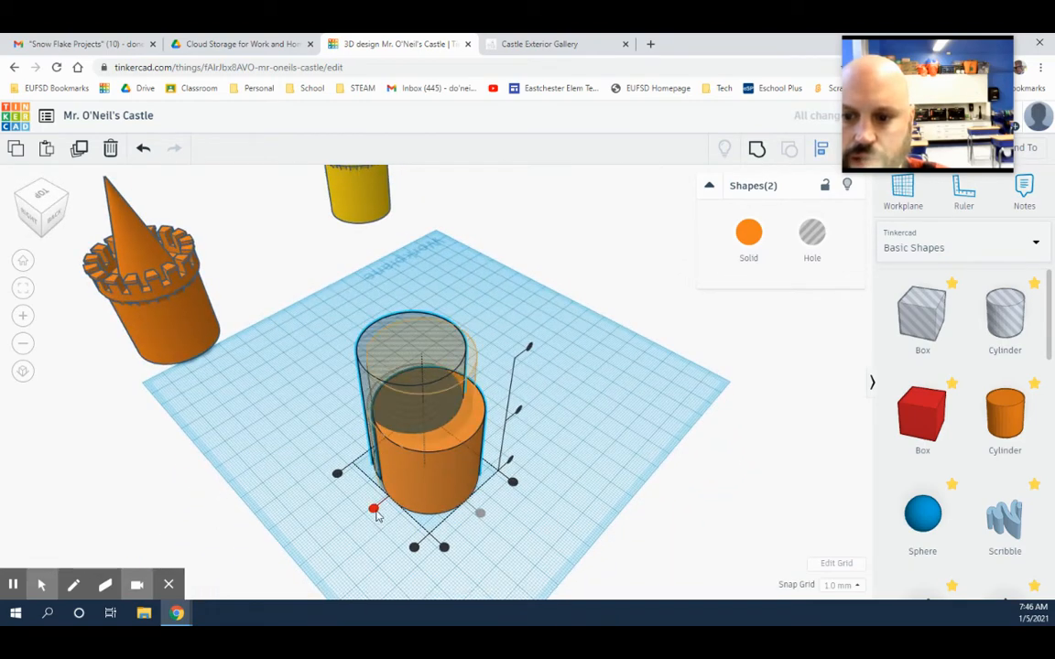
pyautogui.click(373, 508)
# Move the aligned solid and hole cylinders to the back corner of the workplane near the orange tower.
pyautogui.moveTo(591, 485); pyautogui.dragTo(467, 458, button='right')
pyautogui.moveTo(432, 468); pyautogui.dragTo(259, 287)
pyautogui.moveTo(350, 403); pyautogui.dragTo(303, 323)
pyautogui.click(488, 451)
pyautogui.click(322, 333)
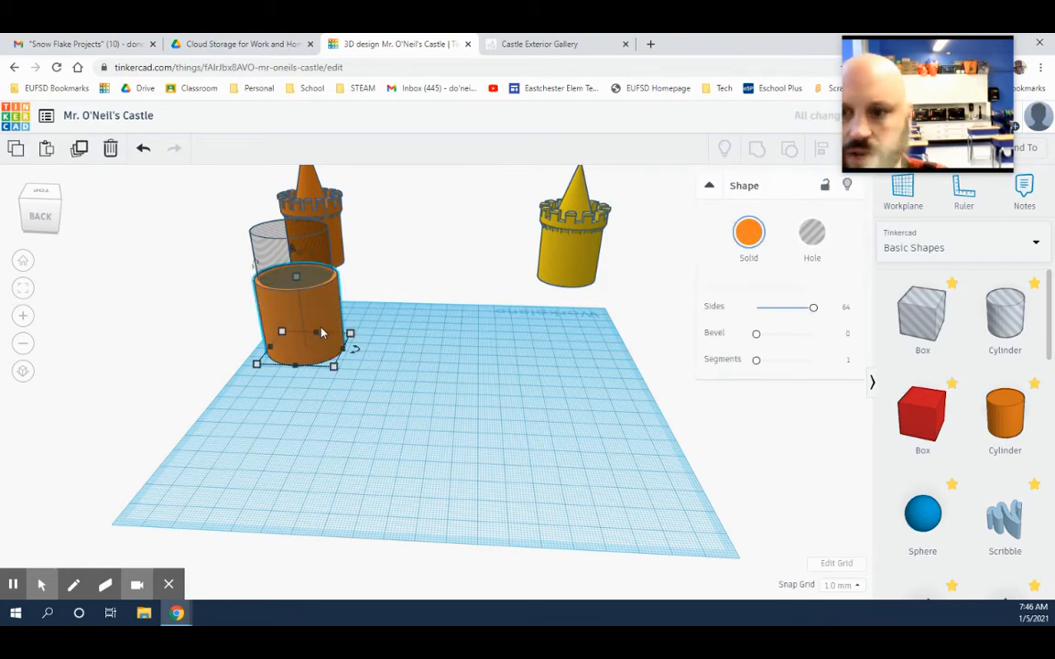
# Make two copies of the solid cylinder and set them side by side in the open front area of the workplane.
pyautogui.moveTo(320, 317); pyautogui.dragTo(540, 431)
pyautogui.click(550, 440)
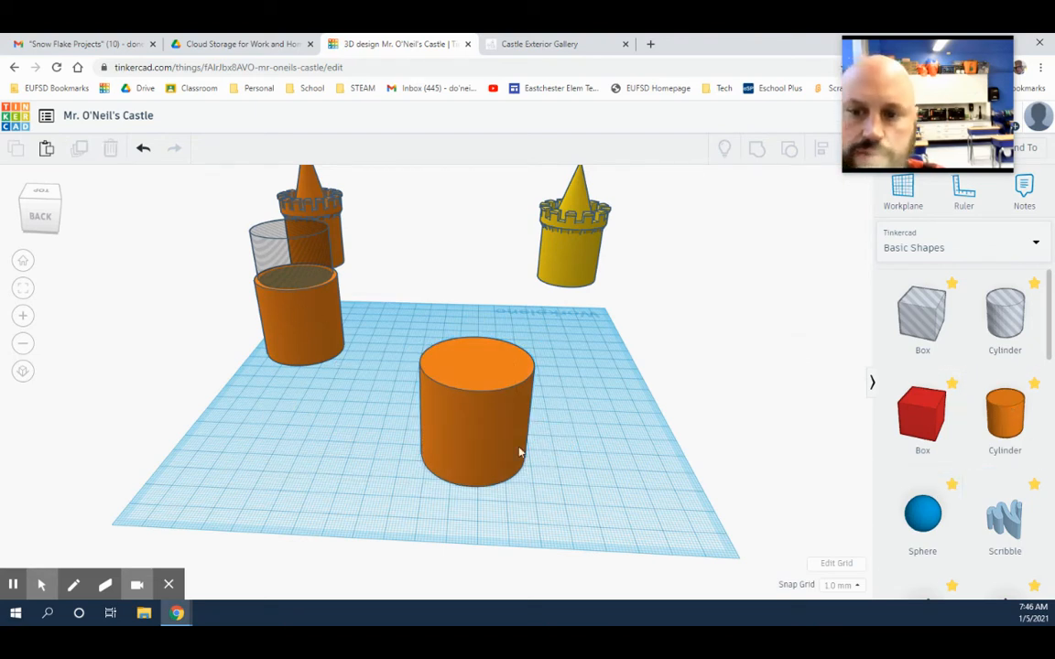
pyautogui.moveTo(479, 422); pyautogui.dragTo(479, 407, button='right')
pyautogui.click(490, 370)
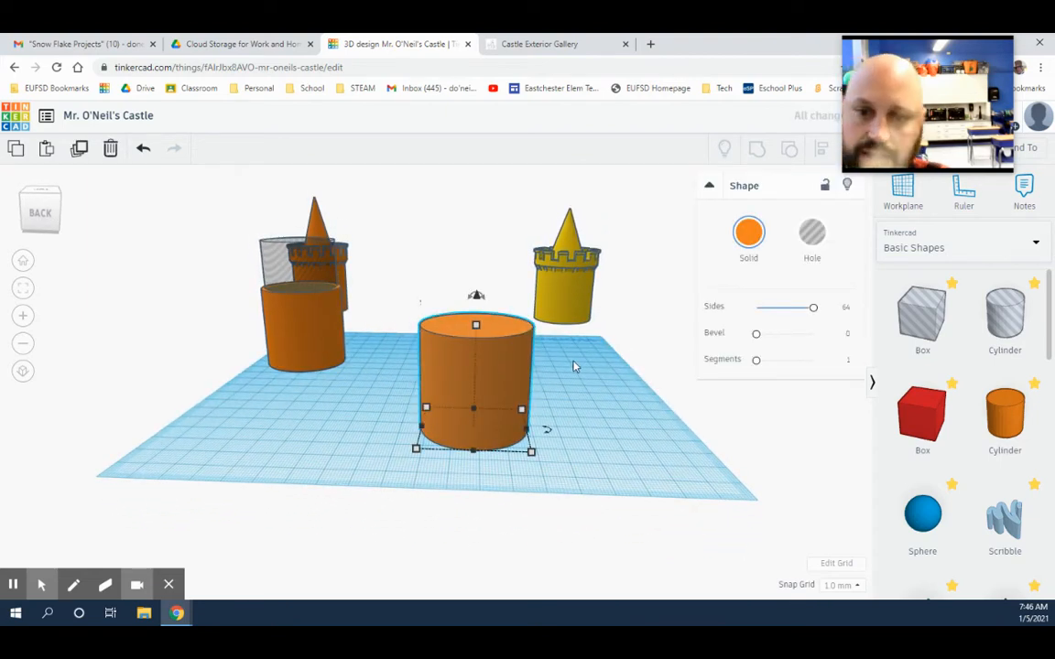
pyautogui.moveTo(500, 355); pyautogui.dragTo(635, 379)
pyautogui.moveTo(475, 368); pyautogui.dragTo(409, 377)
pyautogui.moveTo(306, 421); pyautogui.dragTo(337, 417, button='right')
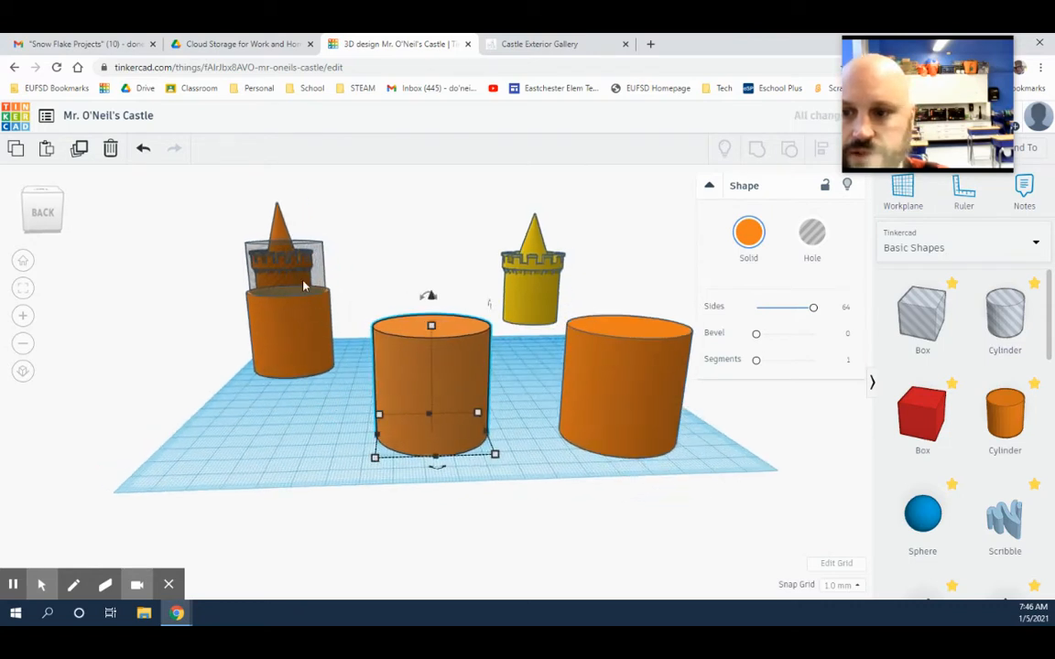
pyautogui.moveTo(604, 390); pyautogui.dragTo(542, 382)
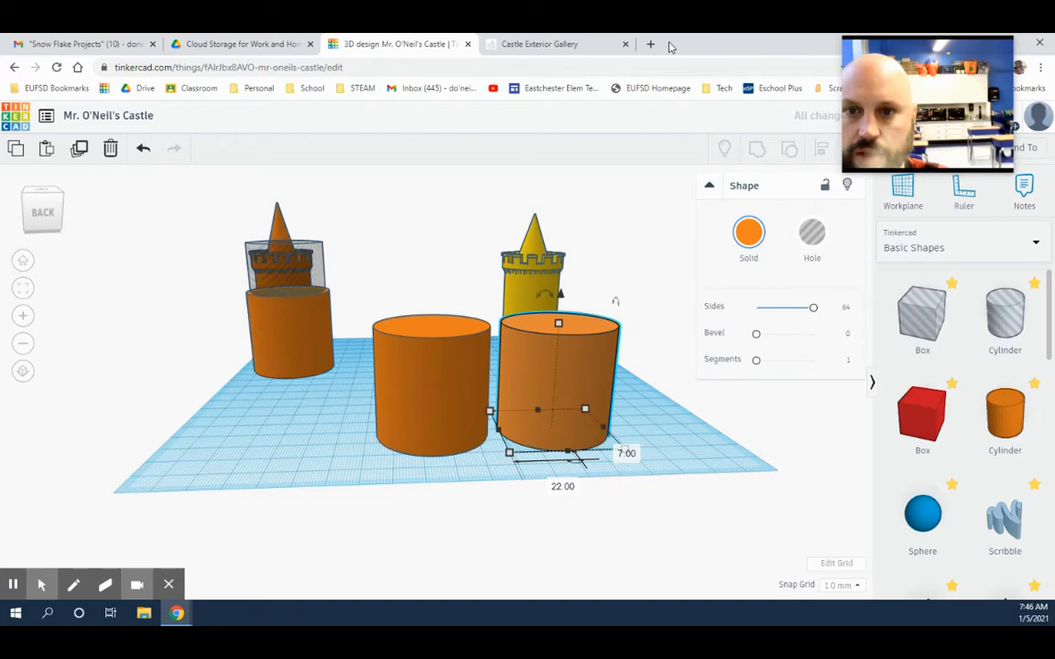
# Examine the round tower and its battlement ring in the Inveraray Castle exterior photo and return to the castle design.
pyautogui.click(578, 46)
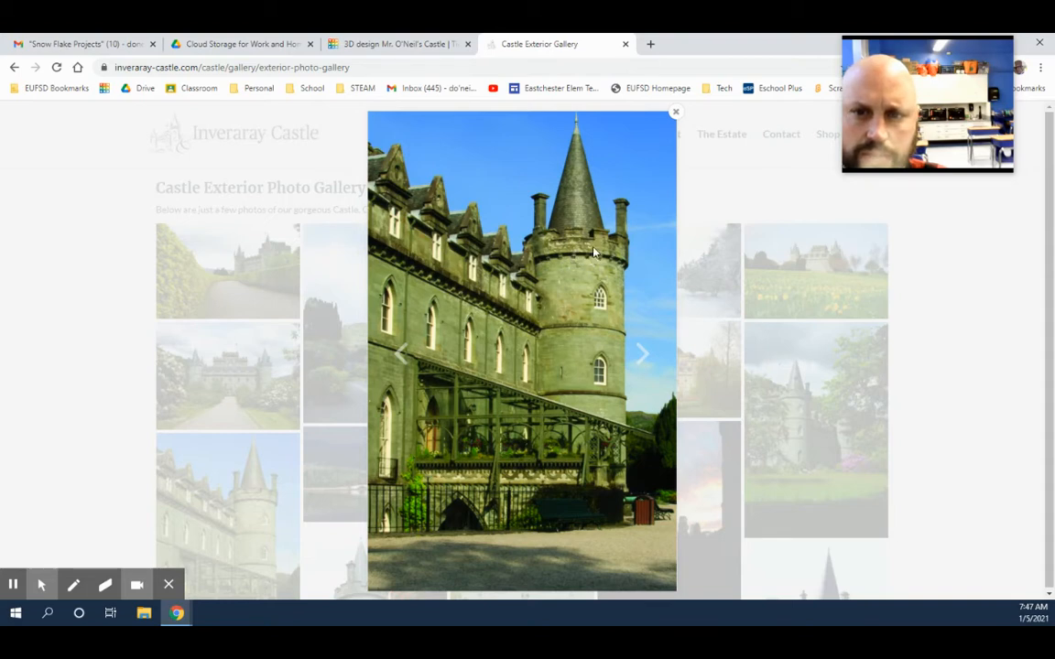
pyautogui.click(406, 45)
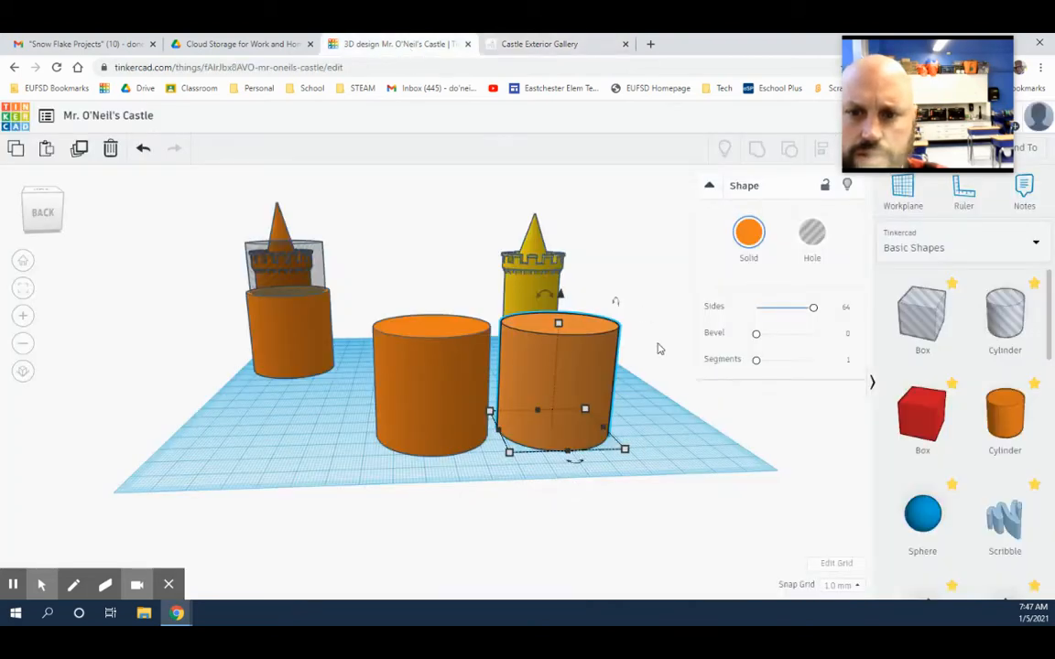
pyautogui.moveTo(653, 388); pyautogui.dragTo(630, 404, button='right')
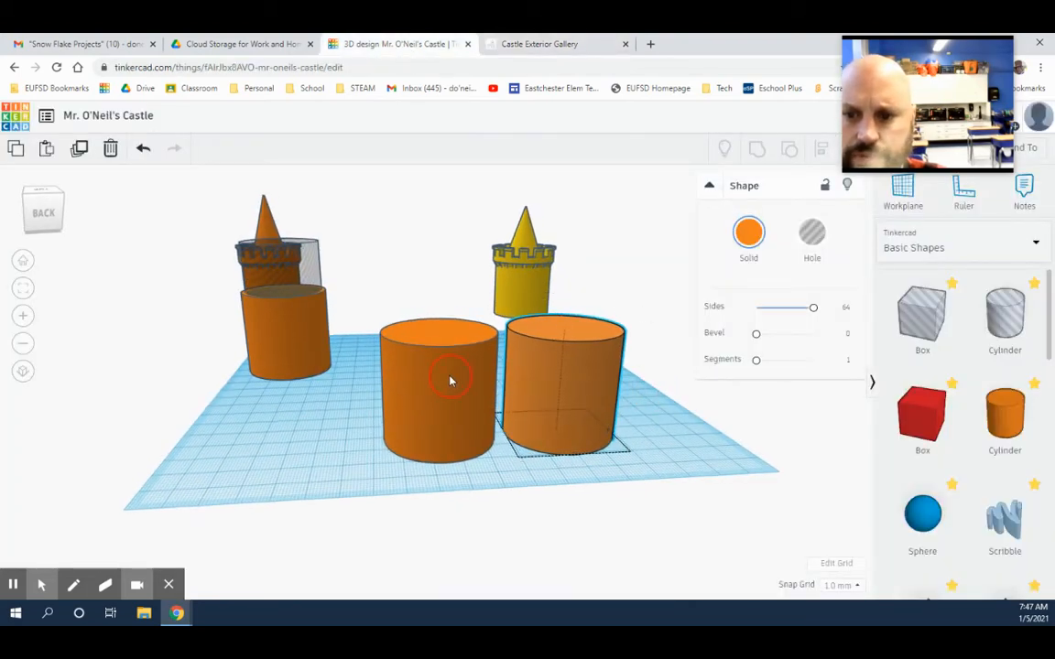
pyautogui.click(426, 353)
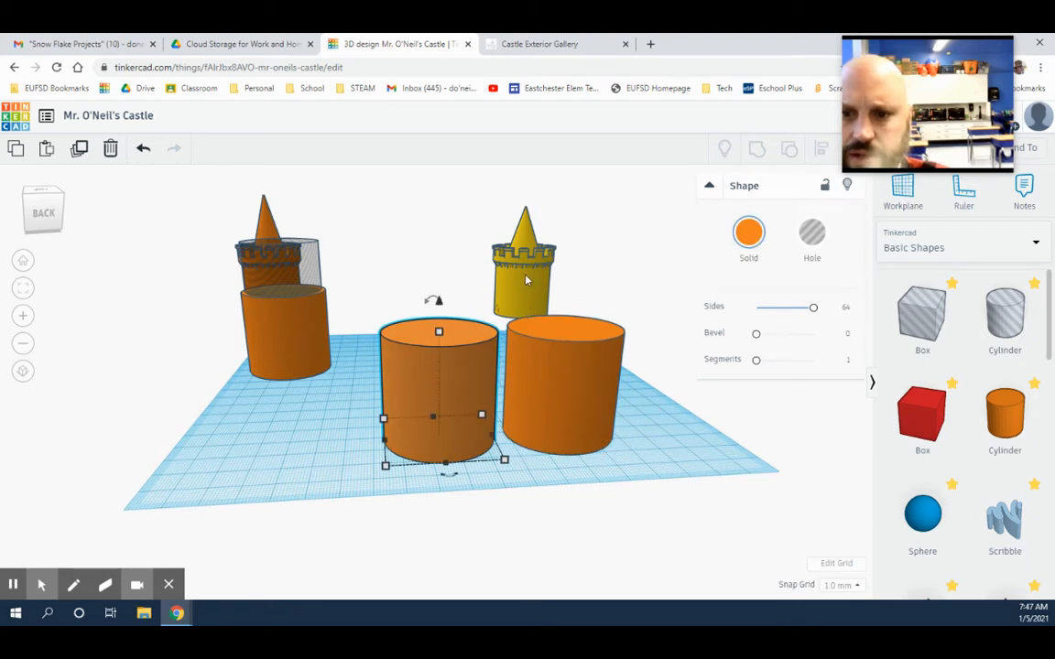
pyautogui.click(309, 325)
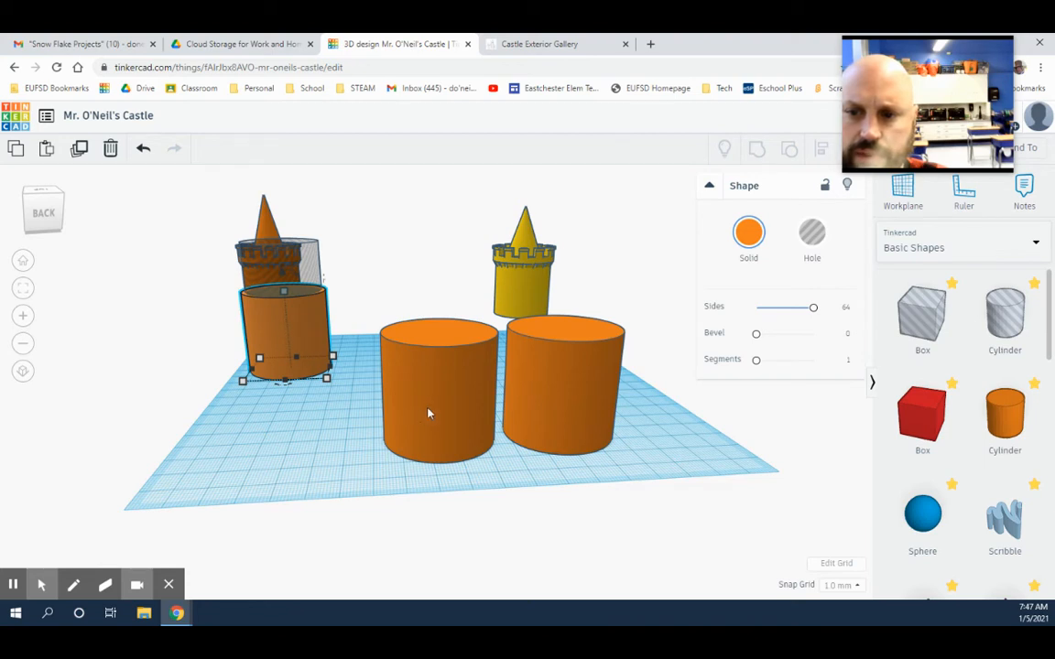
# Enlarge the nearer-to-tower cylinder copy to 44 by 44 mm, flattened into a short thick disc, and shift it away from the other copy.
pyautogui.moveTo(428, 413); pyautogui.dragTo(466, 442, button='right')
pyautogui.click(456, 448)
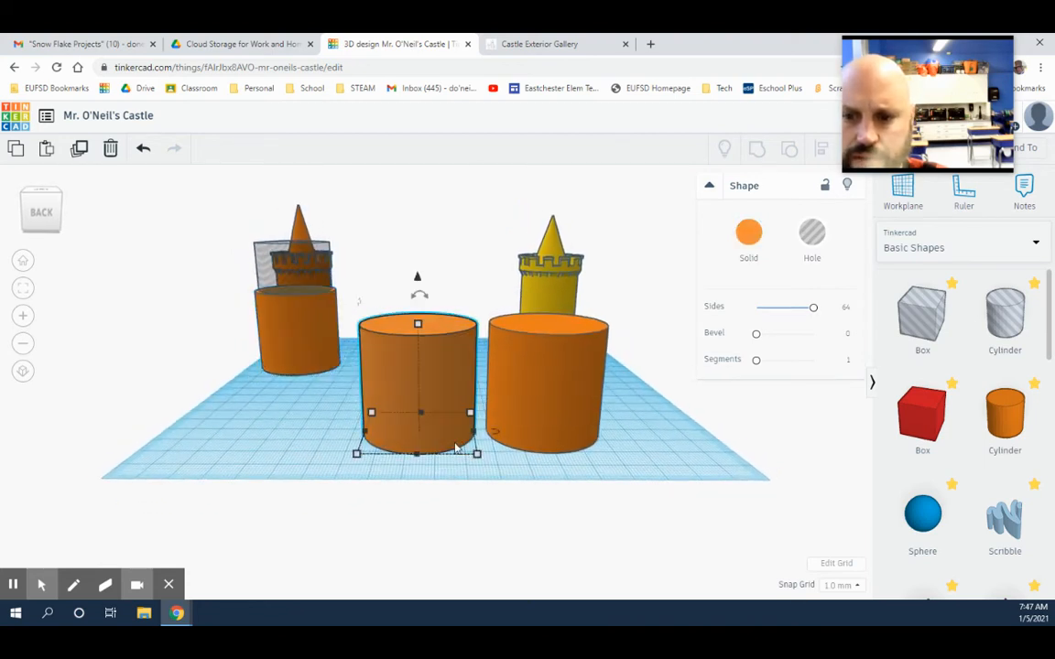
pyautogui.click(477, 456)
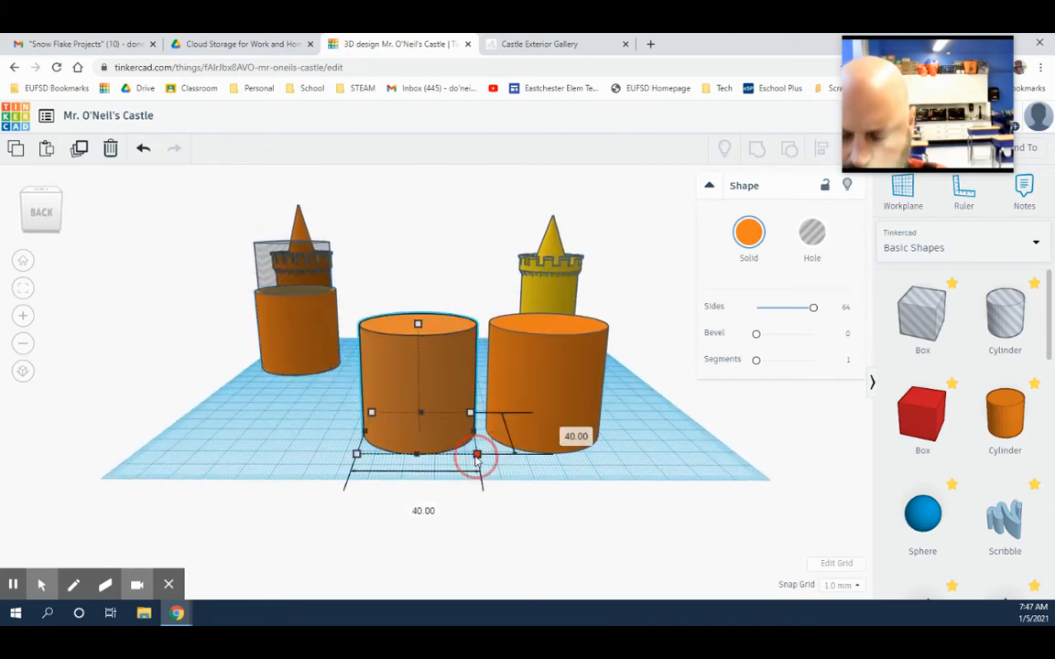
pyautogui.moveTo(476, 458); pyautogui.dragTo(481, 465)
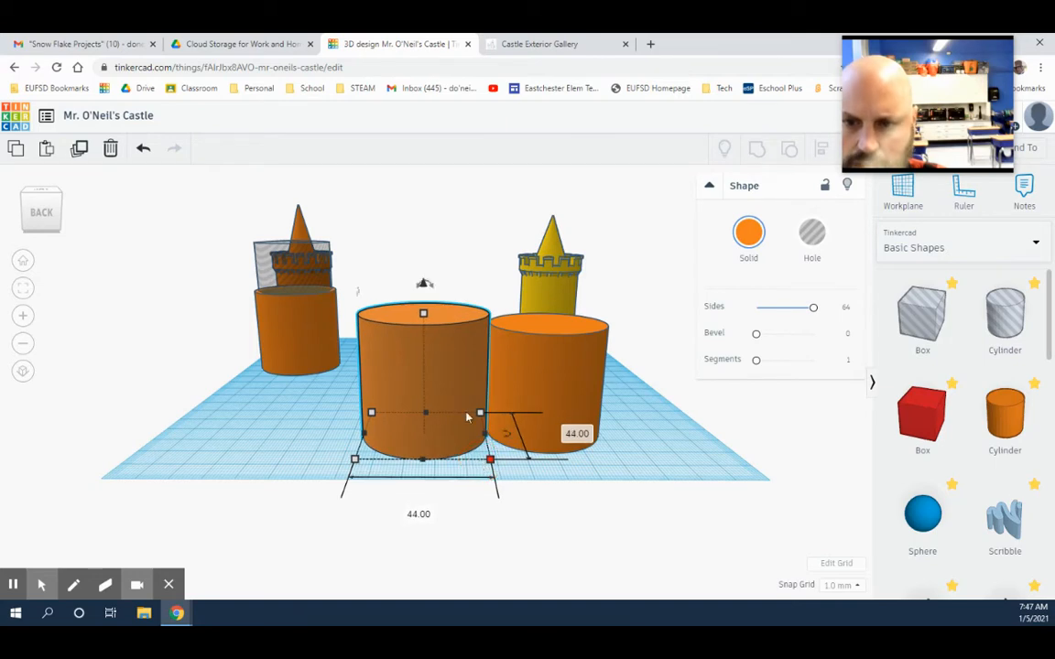
pyautogui.moveTo(424, 314); pyautogui.dragTo(426, 334)
pyautogui.moveTo(427, 370); pyautogui.dragTo(425, 412)
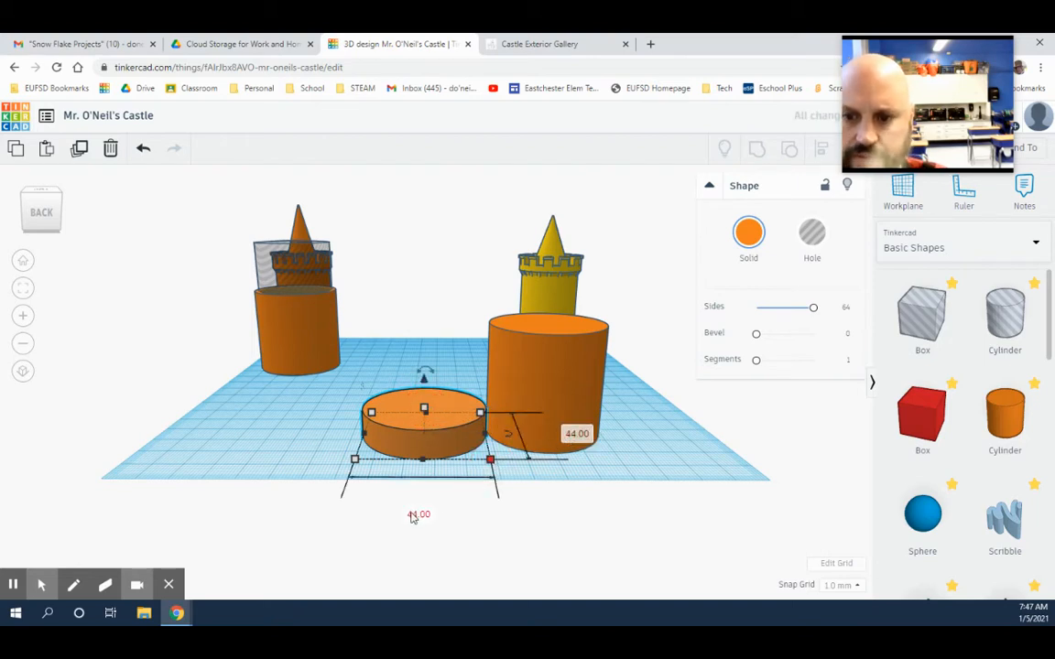
pyautogui.click(283, 415)
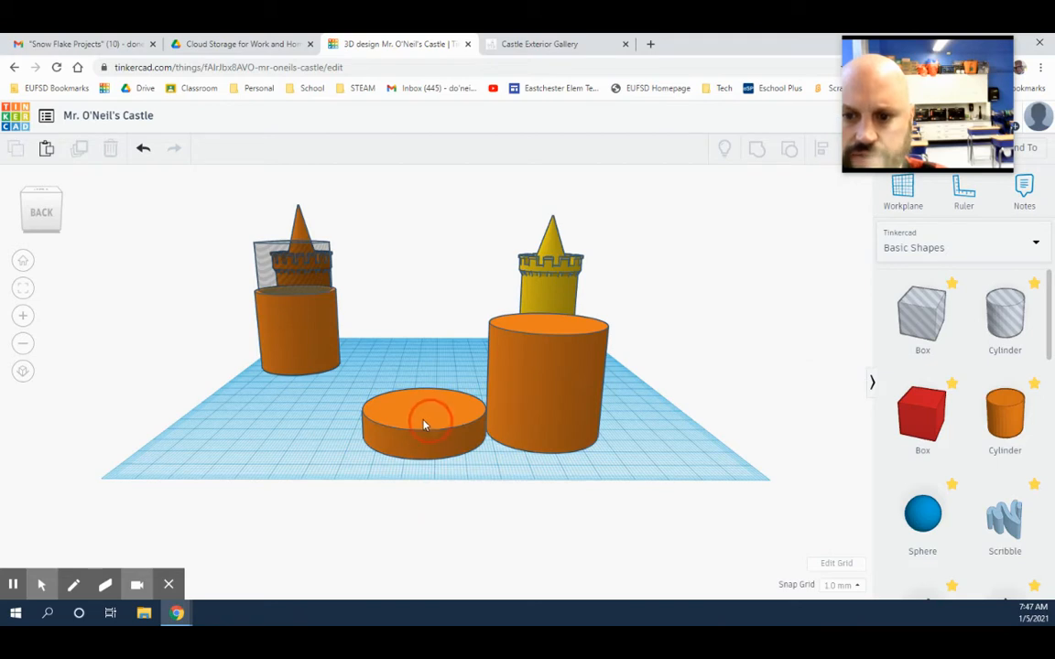
pyautogui.moveTo(424, 424); pyautogui.dragTo(348, 421)
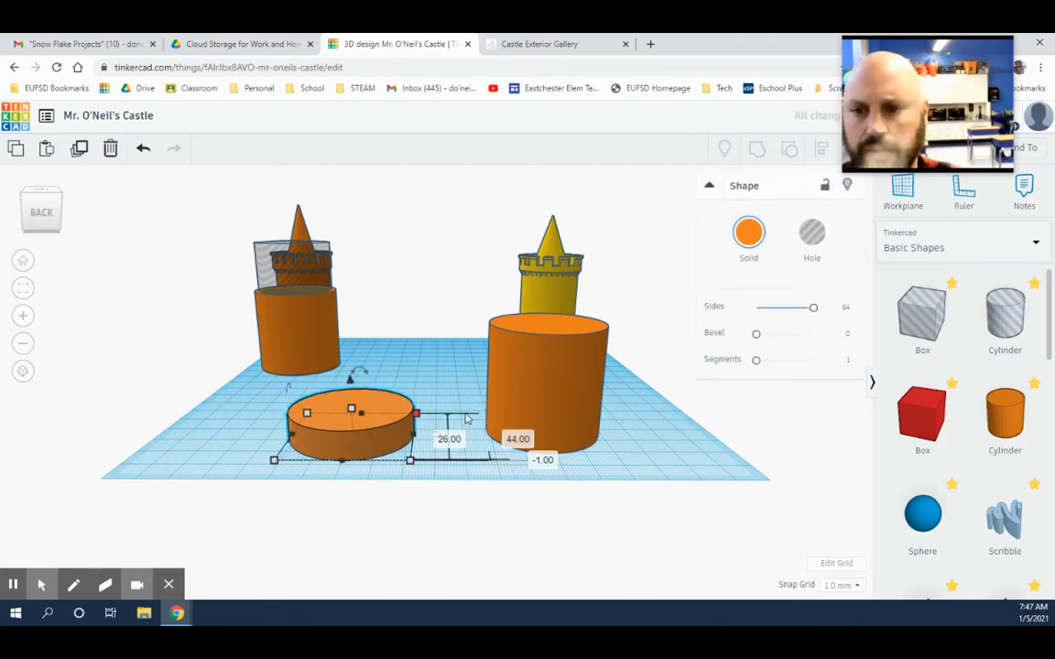
# Bring the yellow tower forward to examine its battlement ring and return it behind the workplane.
pyautogui.click(525, 385)
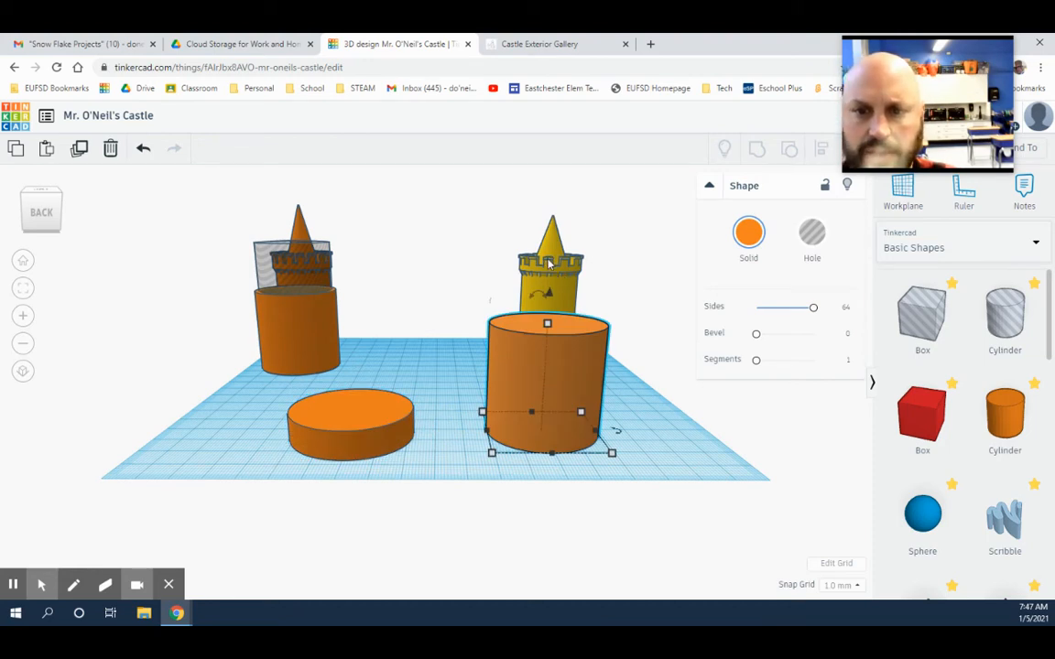
pyautogui.moveTo(531, 266); pyautogui.dragTo(455, 364)
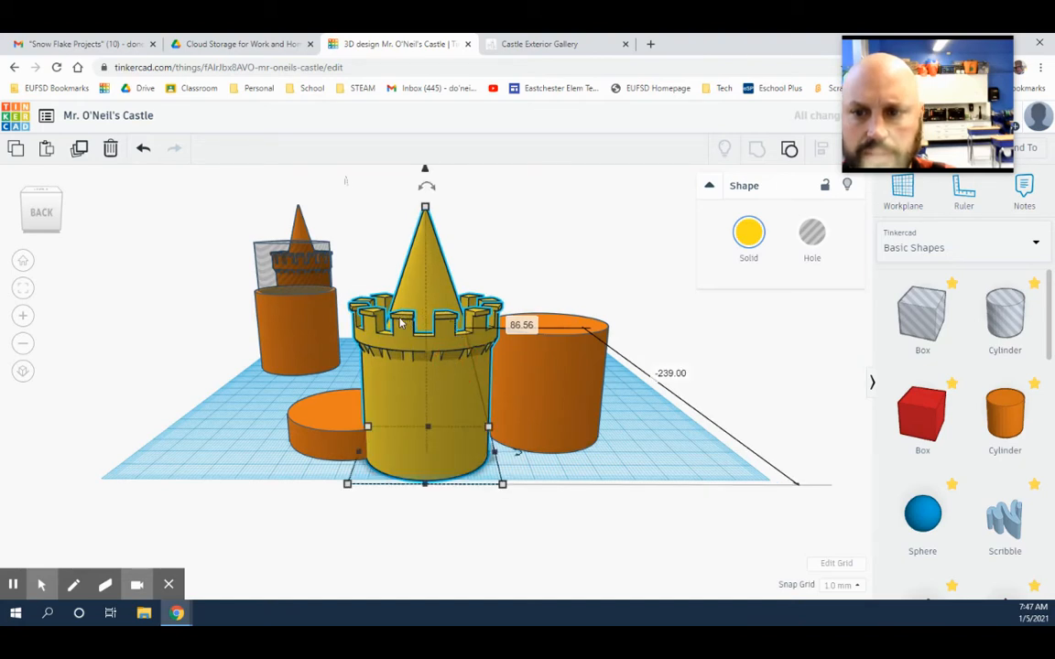
pyautogui.moveTo(448, 366); pyautogui.dragTo(519, 275)
# Flatten the remaining tall cylinder copy into a thin disc 46 by 46 mm across and 1 mm high.
pyautogui.click(559, 371)
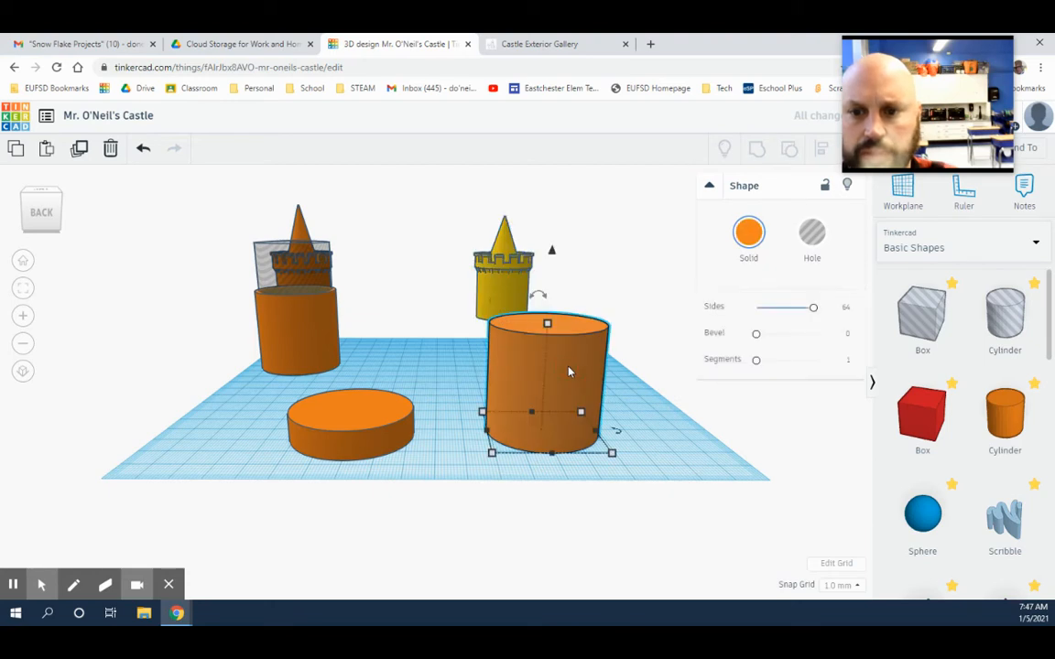
pyautogui.moveTo(548, 326); pyautogui.dragTo(544, 434)
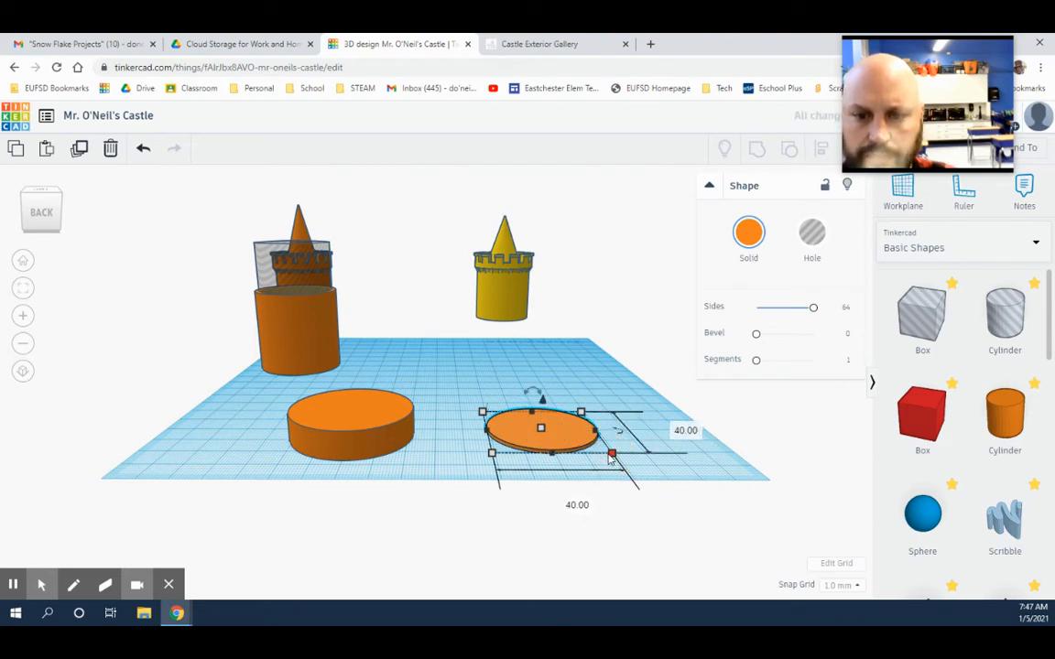
pyautogui.moveTo(611, 458); pyautogui.dragTo(619, 467)
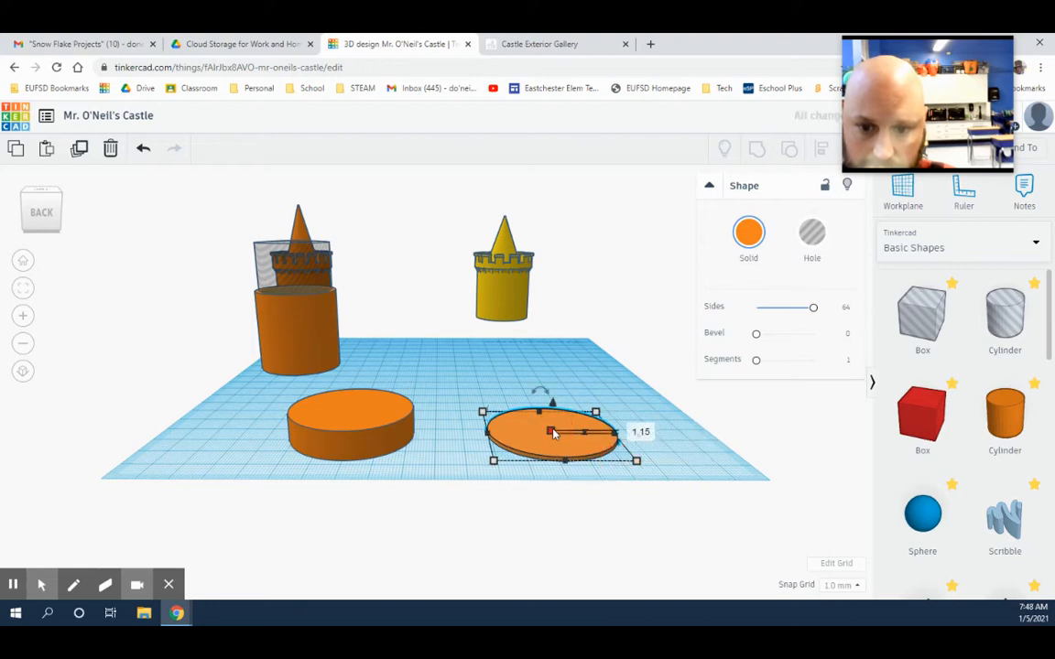
pyautogui.click(641, 432)
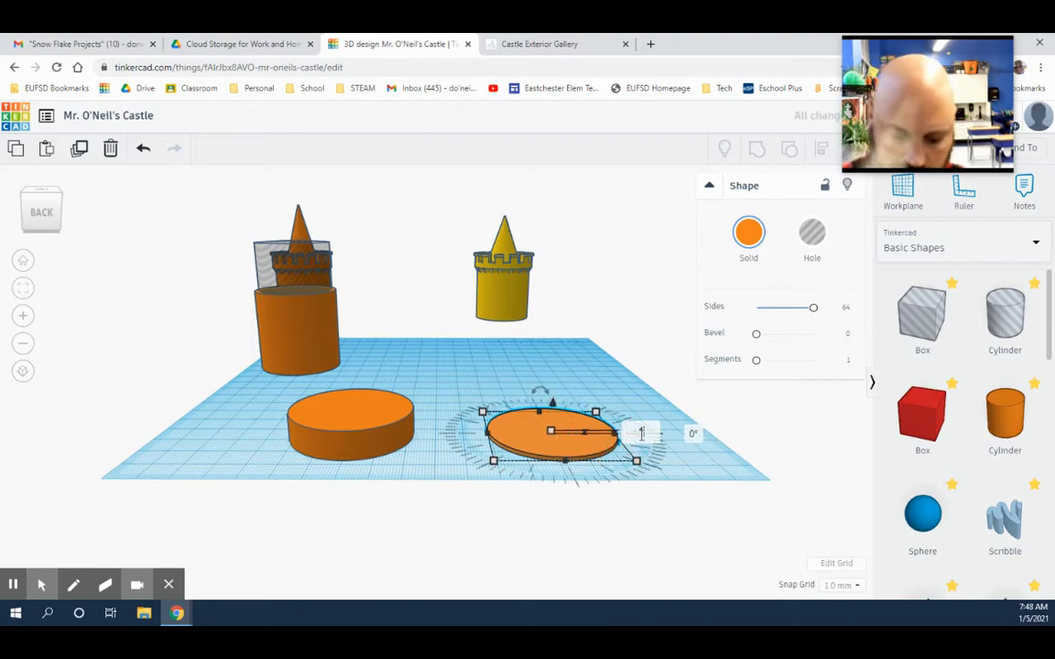
pyautogui.press('Return')
pyautogui.click(697, 458)
pyautogui.moveTo(670, 460)
pyautogui.mouseDown(button='right')
pyautogui.moveTo(671, 446)
pyautogui.moveTo(671, 459)
pyautogui.mouseUp(button='right')
pyautogui.click(582, 437)
pyautogui.moveTo(645, 455)
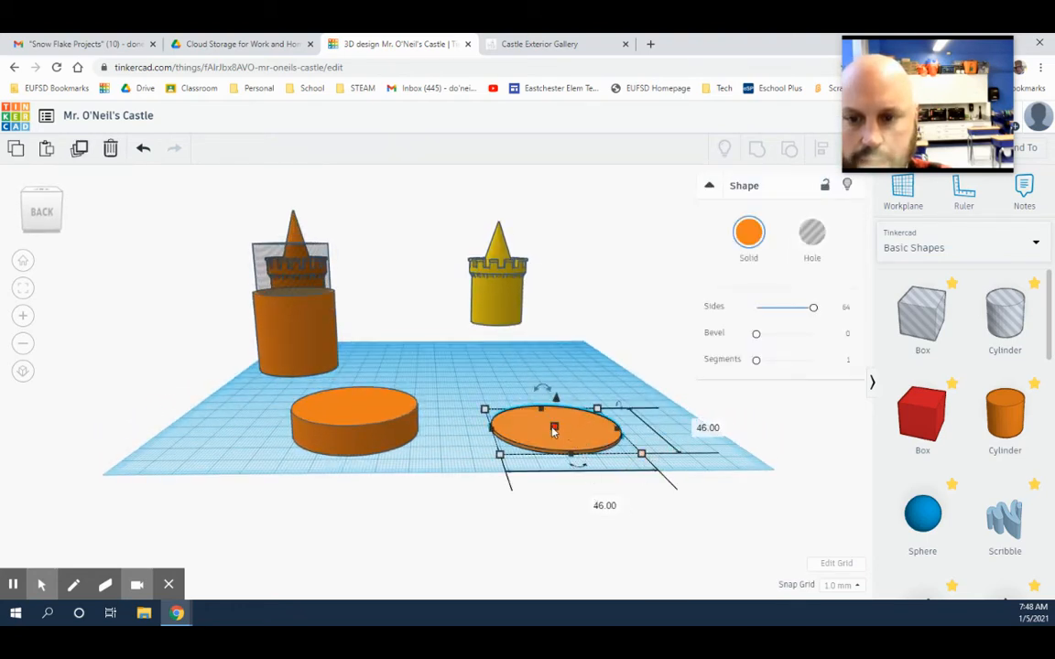
# Move the thick disc closer to the thin one and place the thin disc on top of it.
pyautogui.moveTo(471, 446); pyautogui.dragTo(419, 440, button='right')
pyautogui.click(398, 429)
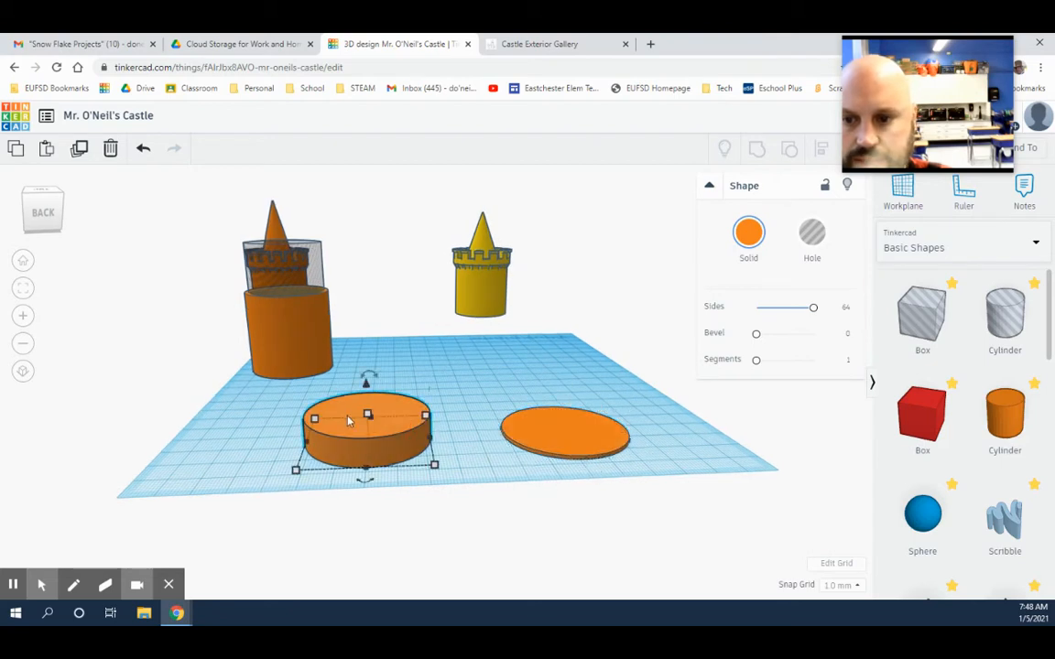
pyautogui.click(358, 408)
pyautogui.moveTo(358, 408); pyautogui.dragTo(416, 410)
pyautogui.click(566, 417)
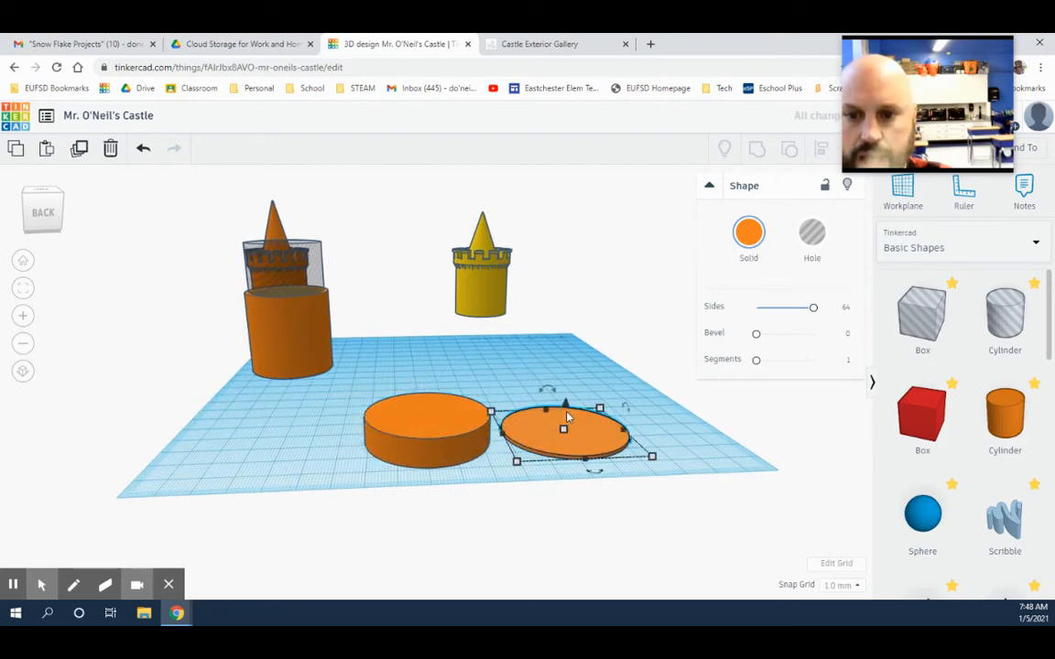
pyautogui.moveTo(566, 410); pyautogui.dragTo(413, 436)
pyautogui.click(653, 486)
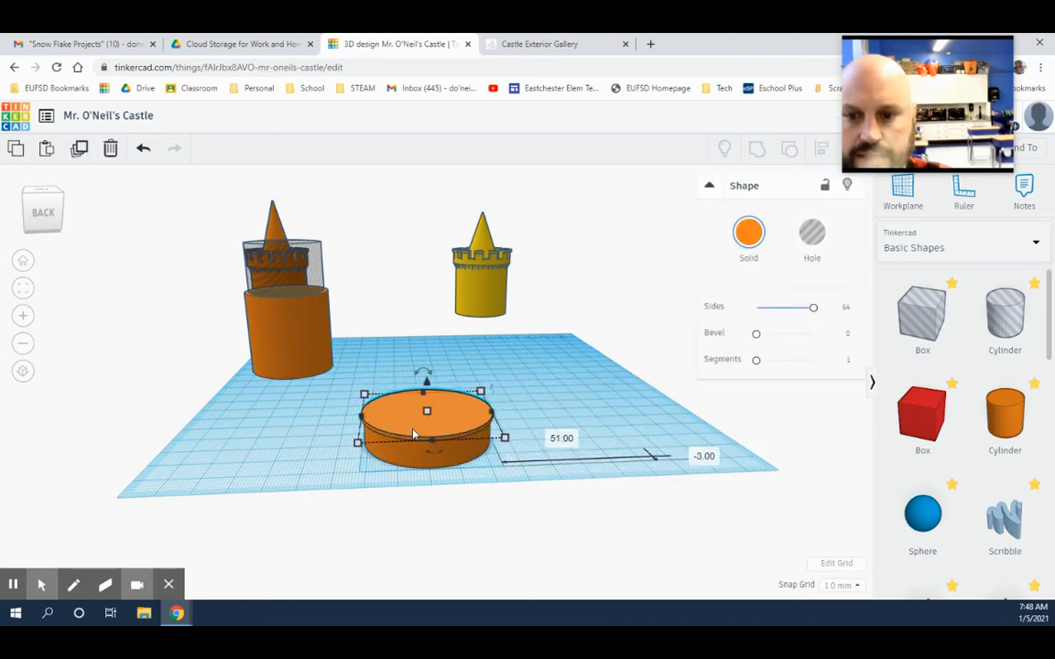
# Select both stacked discs and align them on their centres.
pyautogui.moveTo(321, 445); pyautogui.dragTo(464, 368, button='right')
pyautogui.moveTo(462, 364); pyautogui.dragTo(632, 494)
pyautogui.click(821, 154)
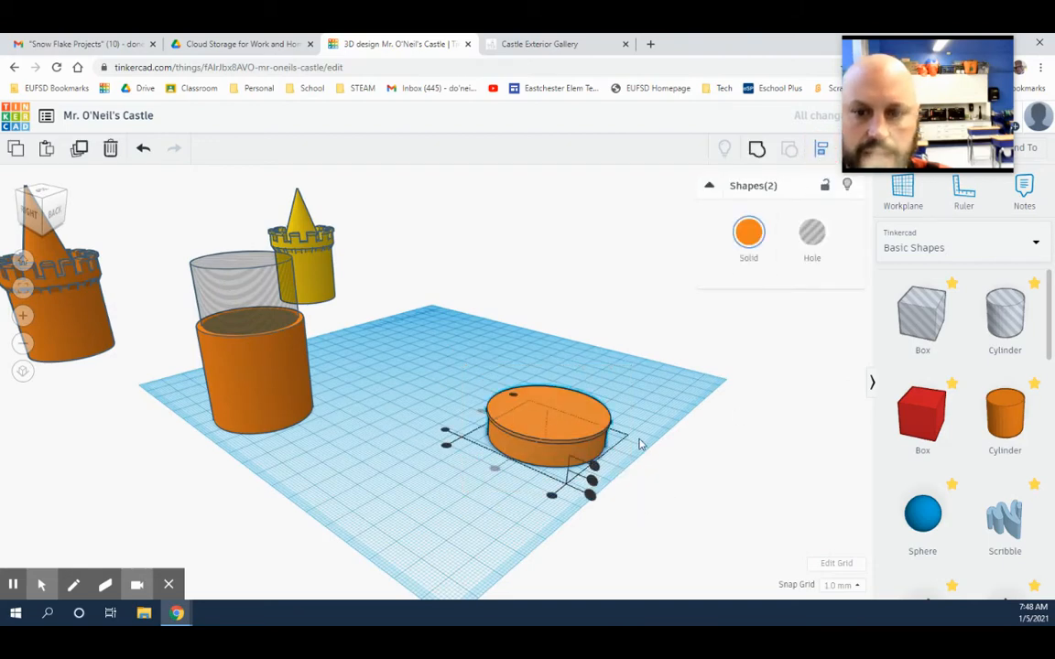
pyautogui.moveTo(492, 483); pyautogui.dragTo(531, 412, button='right')
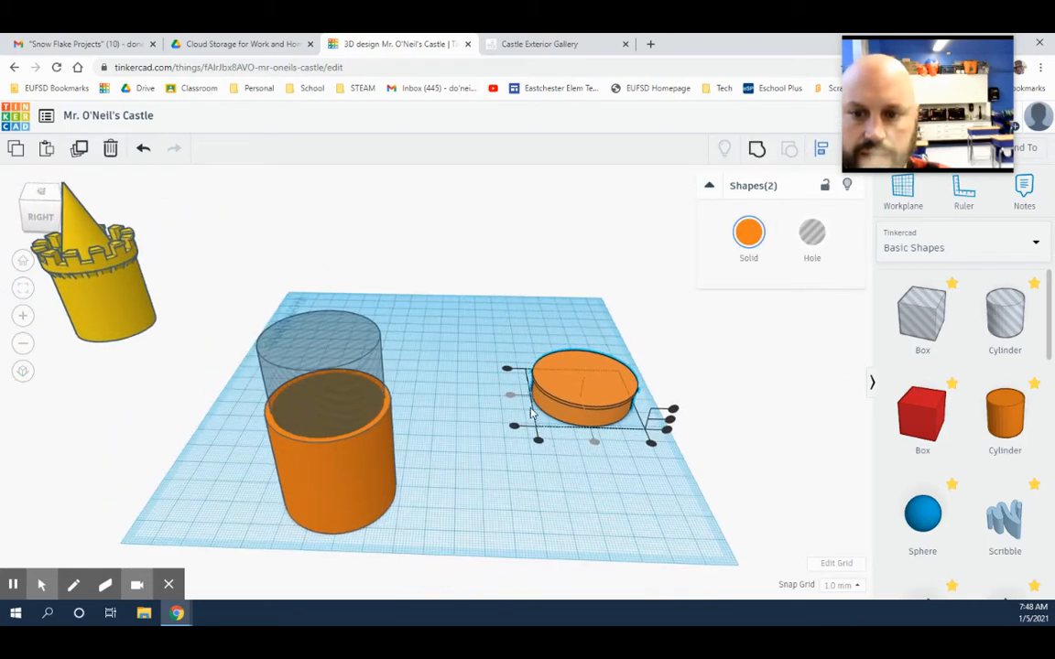
pyautogui.click(593, 454)
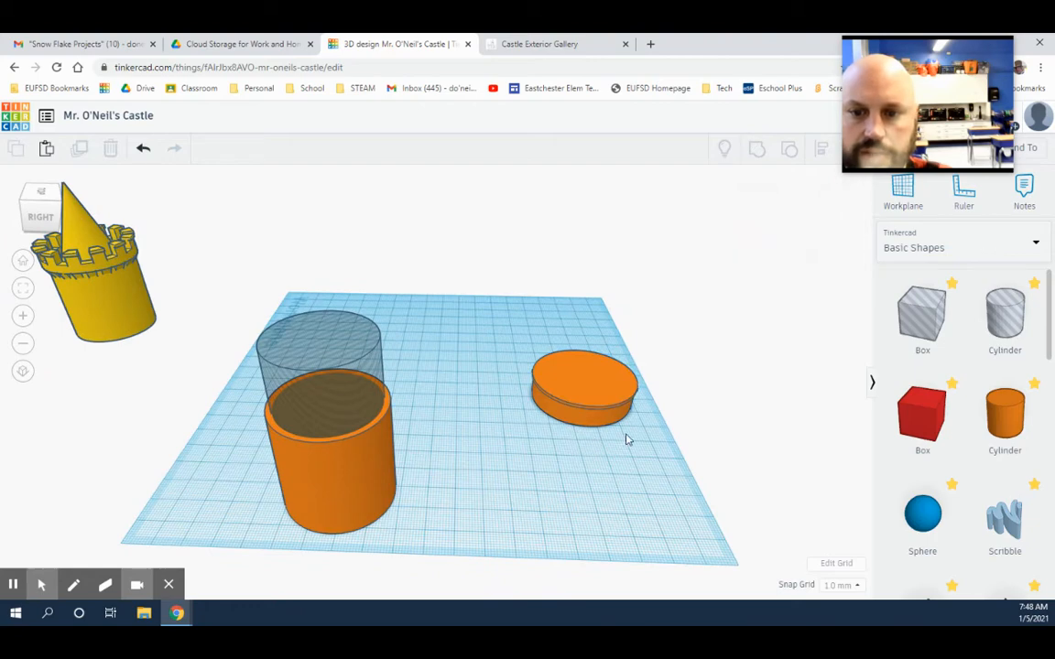
# Group the two stacked discs into one shape and reposition it in the open front area of the workplane.
pyautogui.moveTo(626, 439); pyautogui.dragTo(499, 430, button='right')
pyautogui.moveTo(593, 487); pyautogui.dragTo(431, 433, button='right')
pyautogui.click(502, 461)
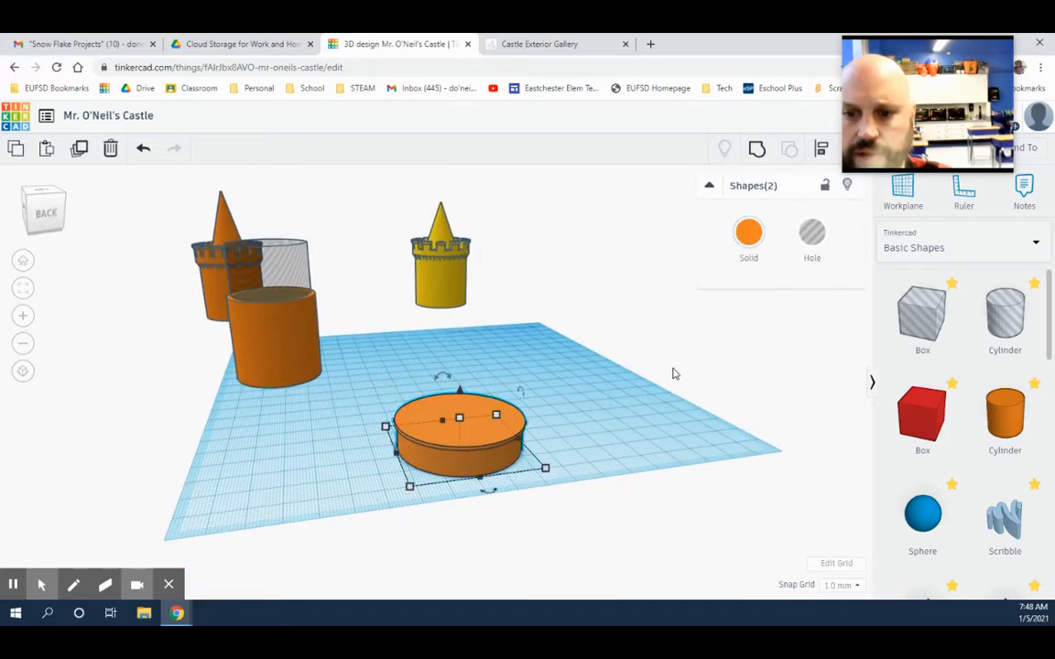
pyautogui.click(756, 150)
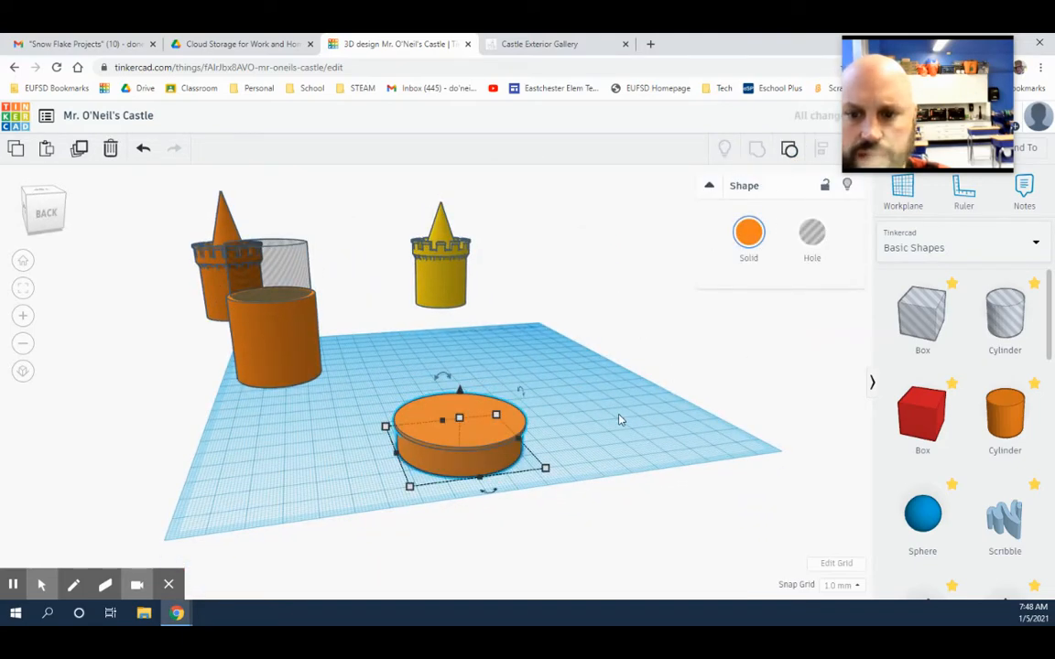
pyautogui.moveTo(556, 372); pyautogui.dragTo(601, 497, button='right')
pyautogui.click(600, 497)
pyautogui.moveTo(463, 462); pyautogui.dragTo(537, 444)
pyautogui.click(639, 471)
pyautogui.moveTo(646, 472); pyautogui.dragTo(724, 418, button='right')
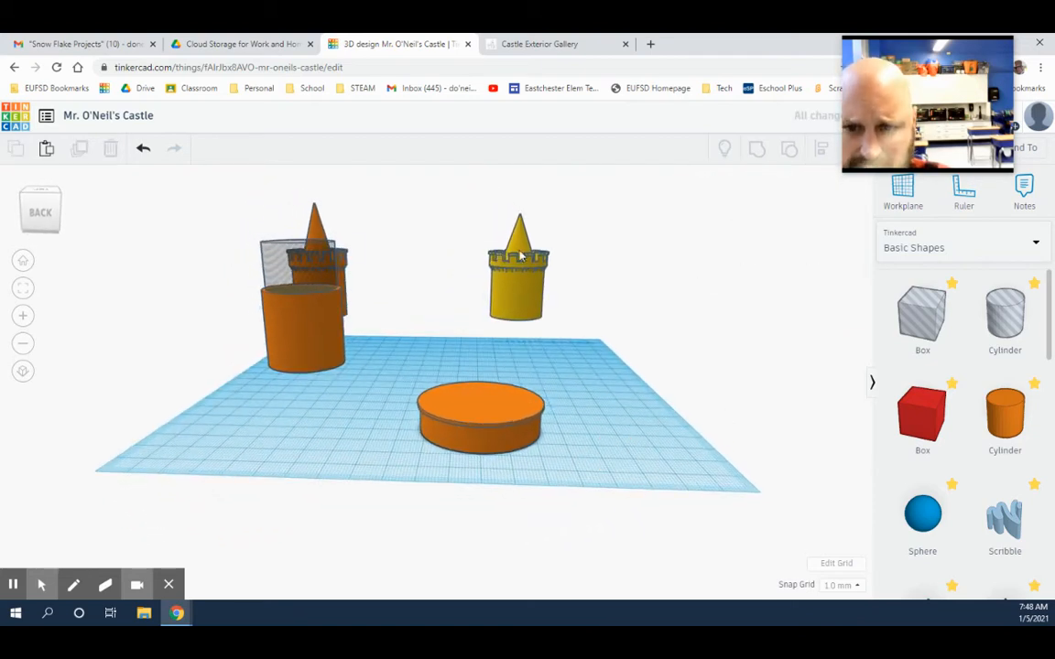
# Place a box hole beside the grouped disc, stretched to 70 mm long and narrowed to 4 mm wide.
pyautogui.moveTo(922, 315); pyautogui.dragTo(612, 439)
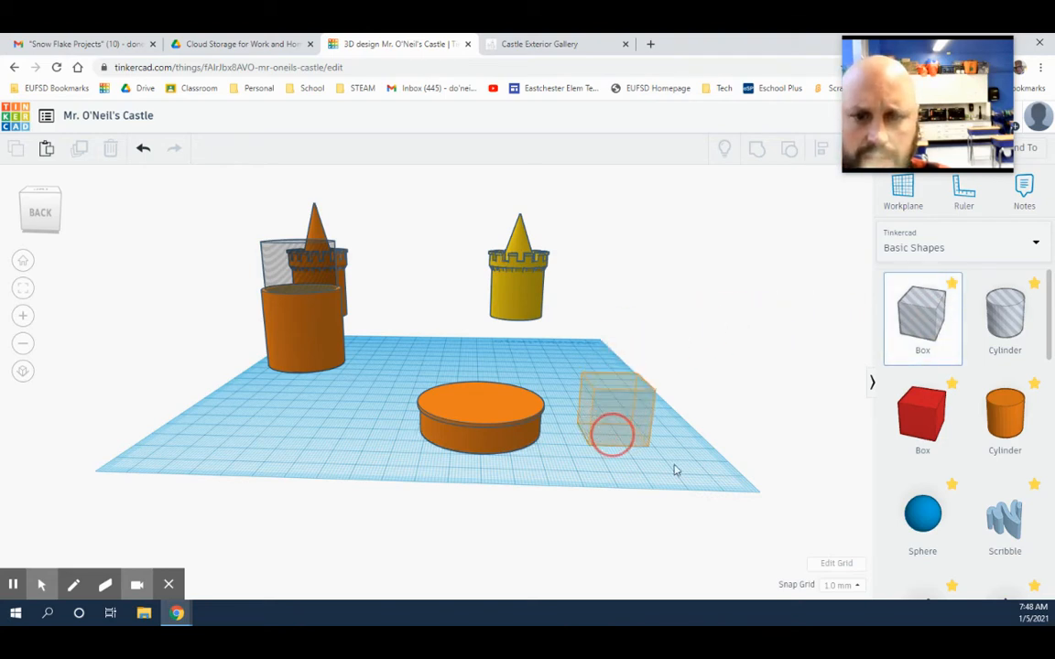
pyautogui.moveTo(673, 468); pyautogui.dragTo(669, 484, button='right')
pyautogui.moveTo(620, 460); pyautogui.dragTo(595, 381)
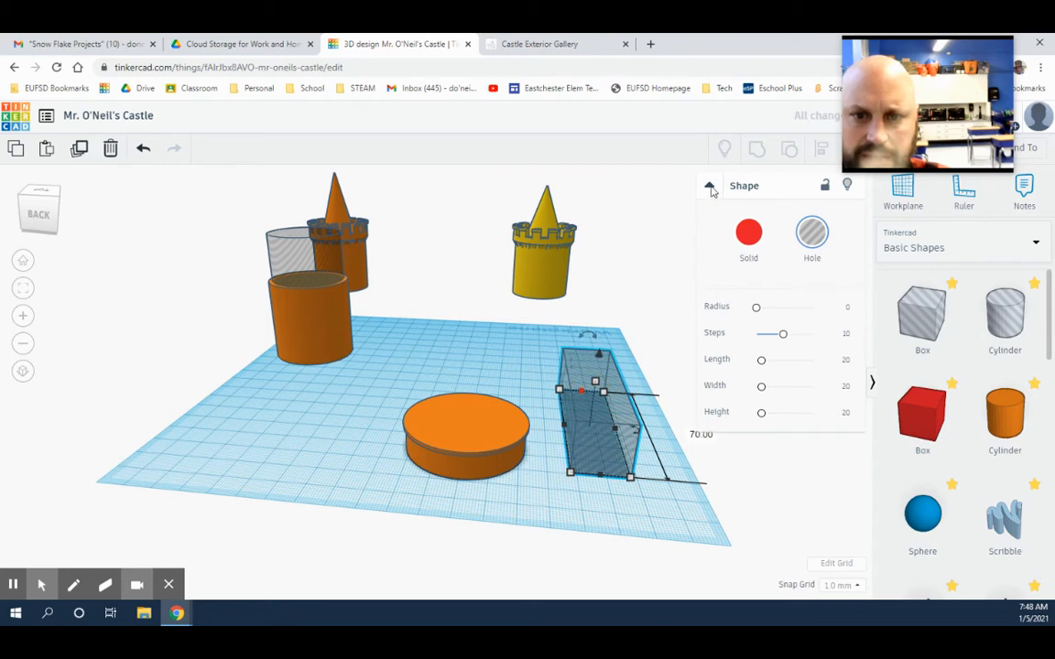
pyautogui.click(709, 187)
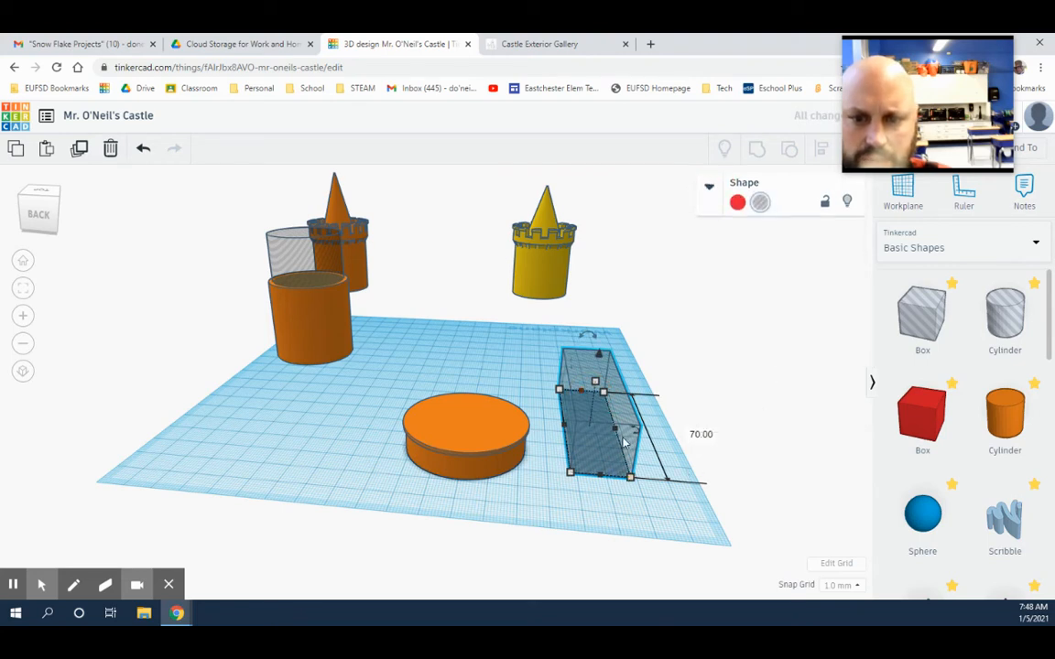
pyautogui.moveTo(617, 429); pyautogui.dragTo(577, 439)
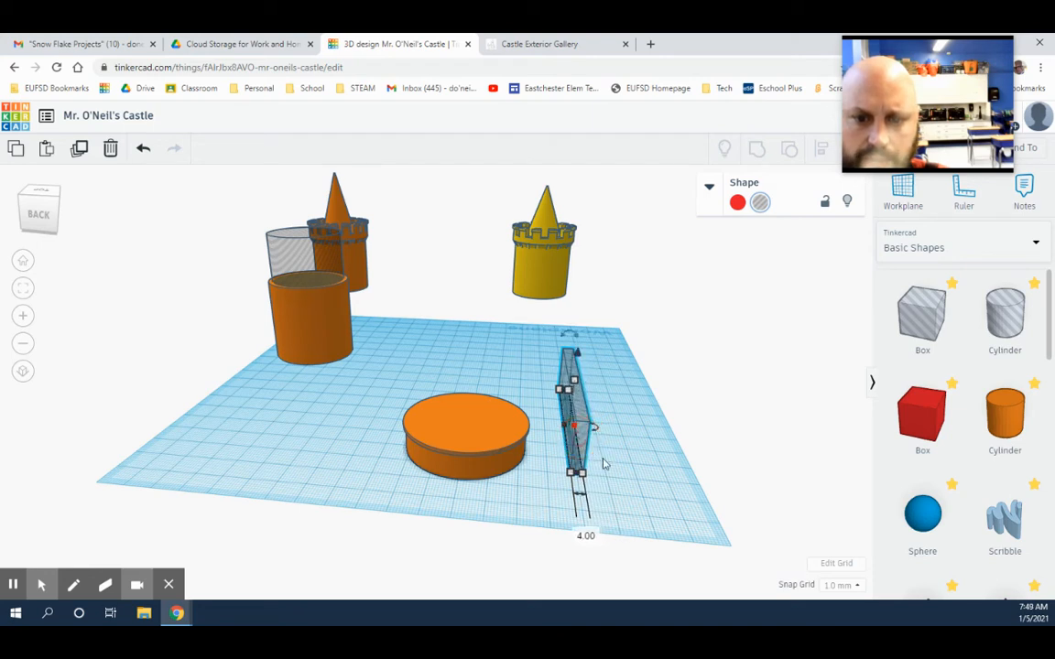
# Undo the last narrowing of the box hole and narrow it again from its other long side into a thin slab.
pyautogui.click(620, 473)
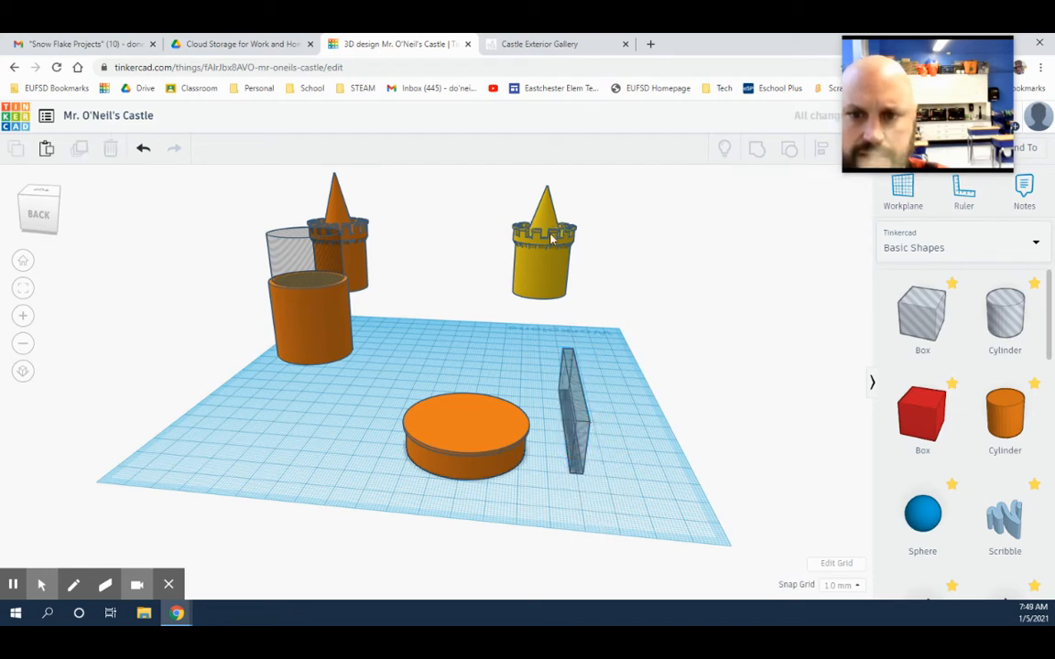
pyautogui.click(143, 148)
pyautogui.moveTo(638, 452); pyautogui.dragTo(602, 441, button='right')
pyautogui.click(607, 401)
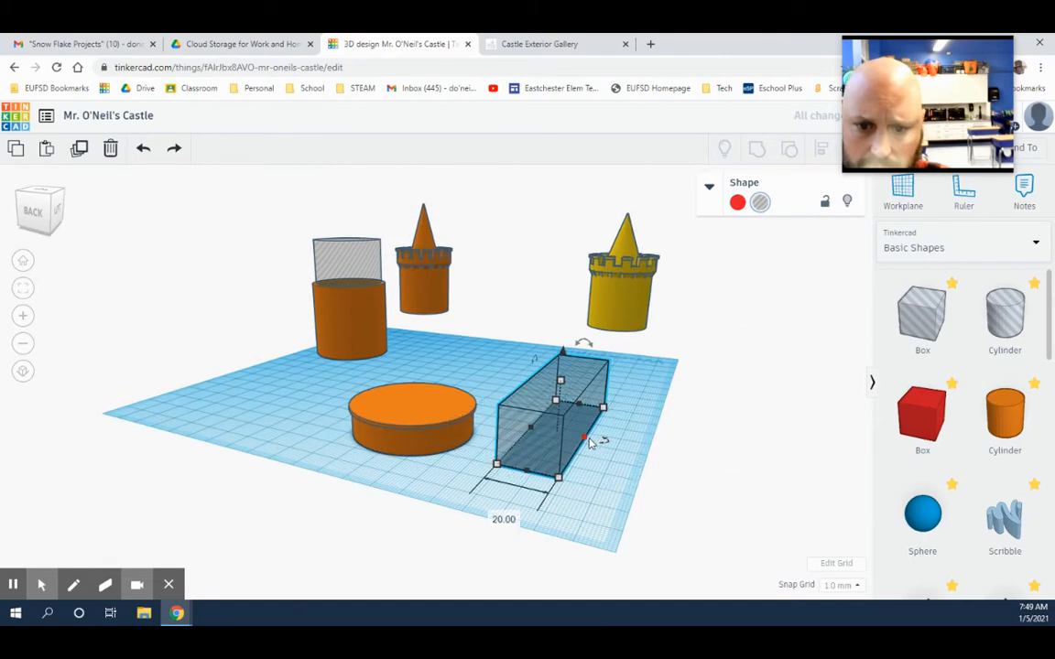
pyautogui.moveTo(601, 433); pyautogui.dragTo(550, 430)
pyautogui.moveTo(555, 430)
pyautogui.mouseDown(button='right')
pyautogui.moveTo(544, 478)
pyautogui.moveTo(566, 451)
pyautogui.moveTo(572, 461)
pyautogui.moveTo(546, 447)
pyautogui.mouseUp(button='right')
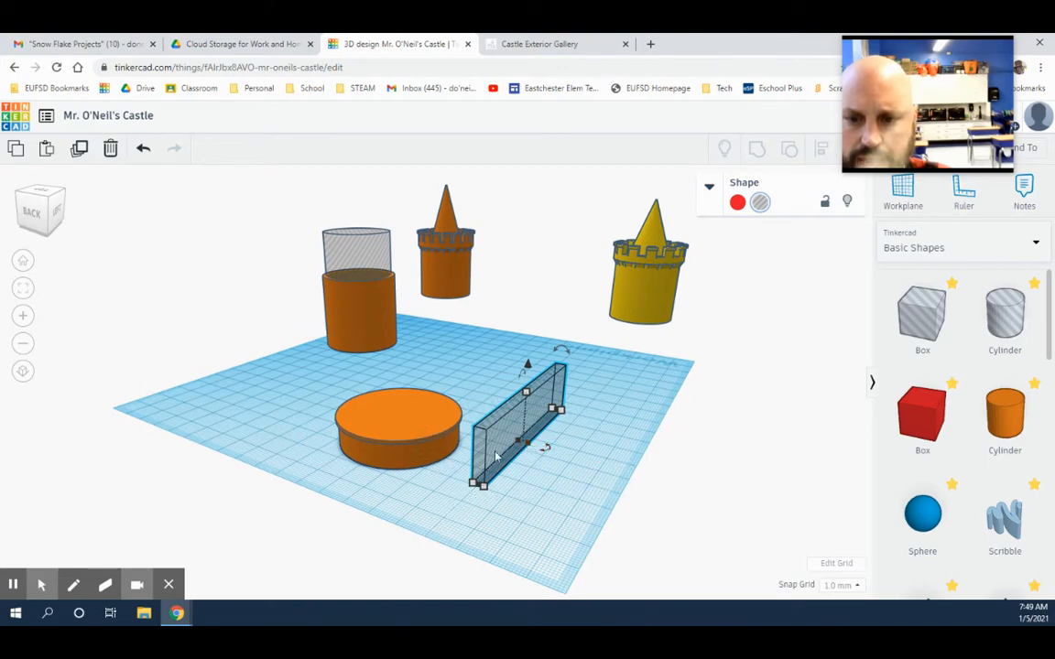
pyautogui.moveTo(549, 510); pyautogui.dragTo(630, 508, button='right')
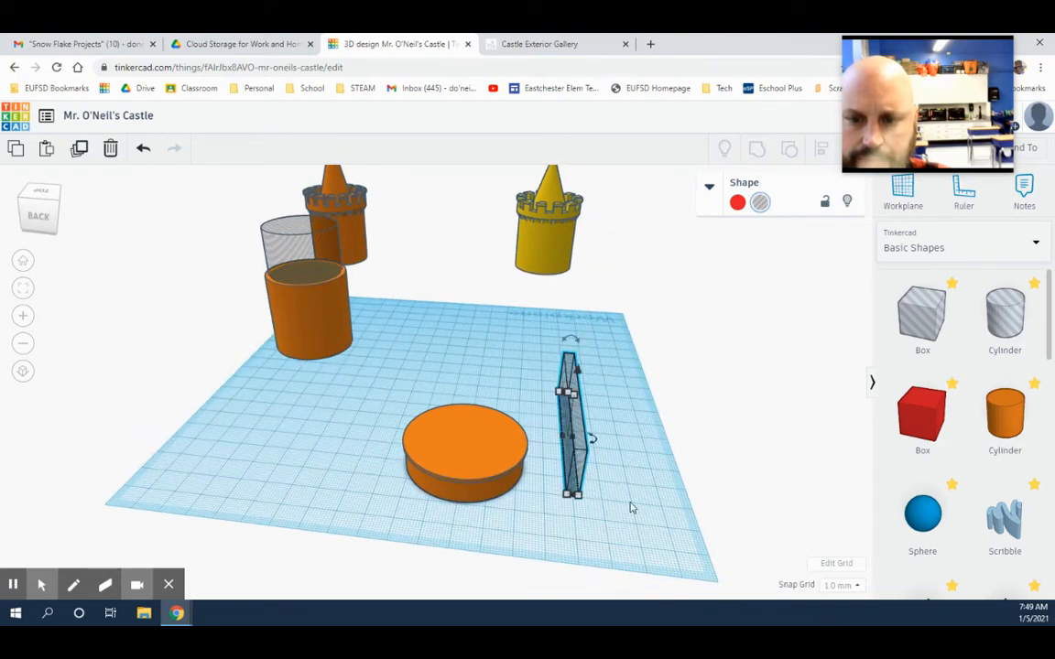
# Move the thin box hole across the middle of the grouped disc and align the two shapes on their centres.
pyautogui.moveTo(572, 436); pyautogui.dragTo(460, 458)
pyautogui.moveTo(366, 419); pyautogui.dragTo(416, 495, button='right')
pyautogui.click(334, 457)
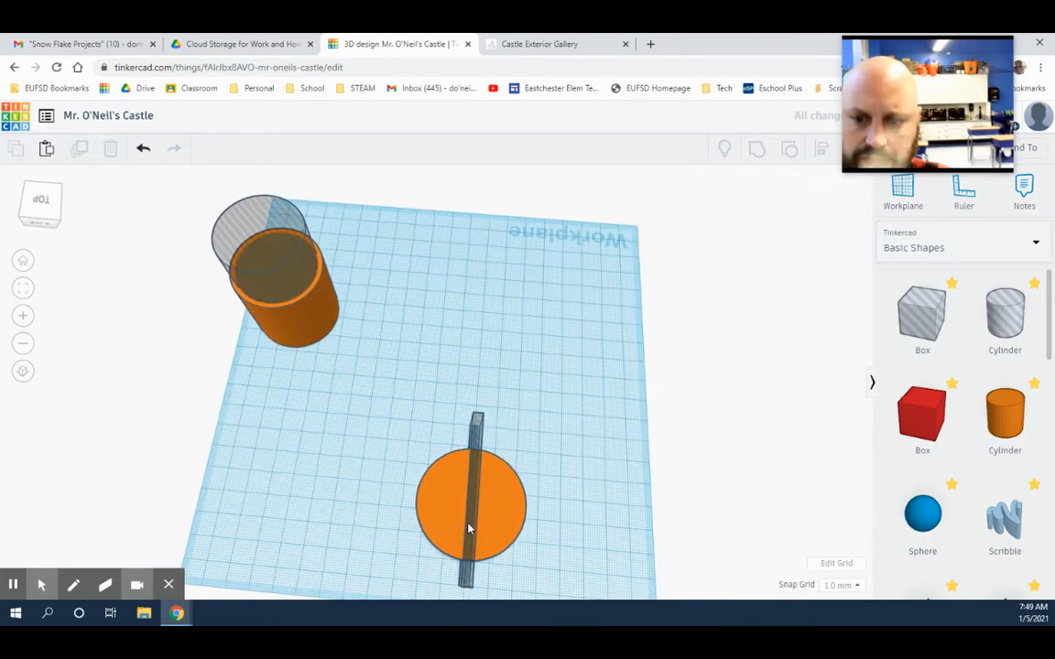
pyautogui.moveTo(472, 529); pyautogui.dragTo(453, 531)
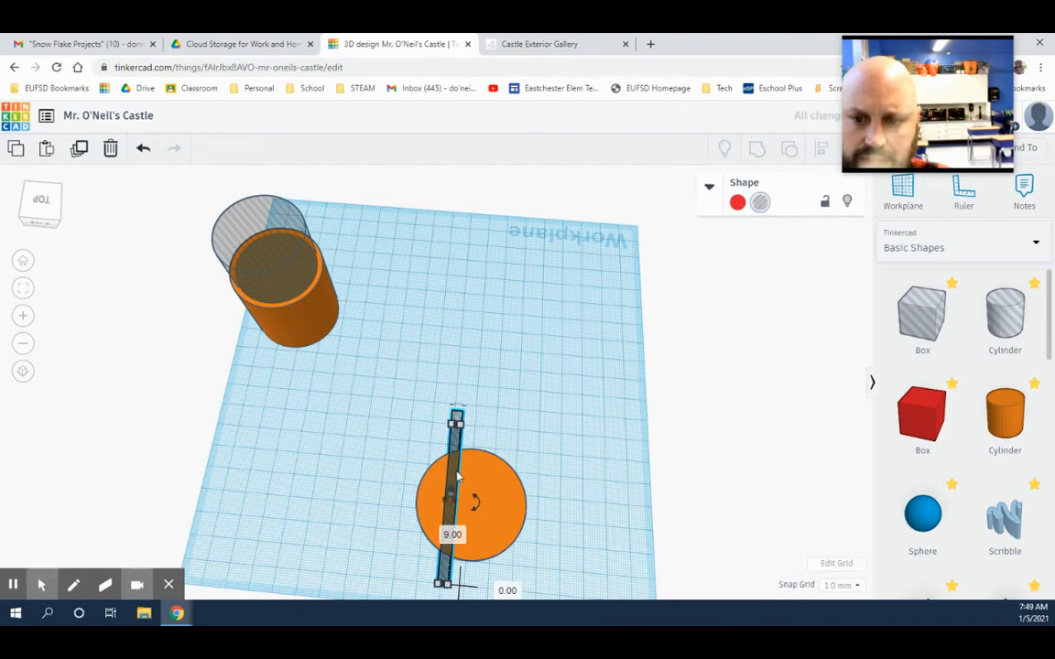
pyautogui.moveTo(458, 476); pyautogui.dragTo(469, 471)
pyautogui.moveTo(540, 521); pyautogui.dragTo(593, 566)
pyautogui.click(820, 150)
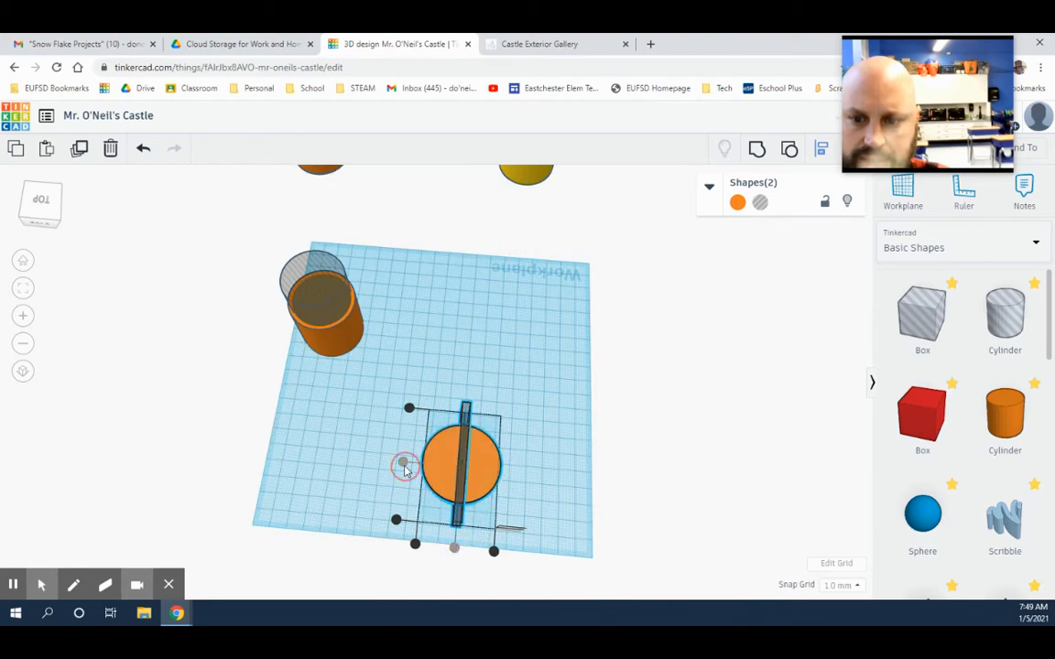
# Raise the thin box hole 4 mm above the workplane so it cuts only the upper part of the disc.
pyautogui.moveTo(559, 503); pyautogui.dragTo(499, 479, button='right')
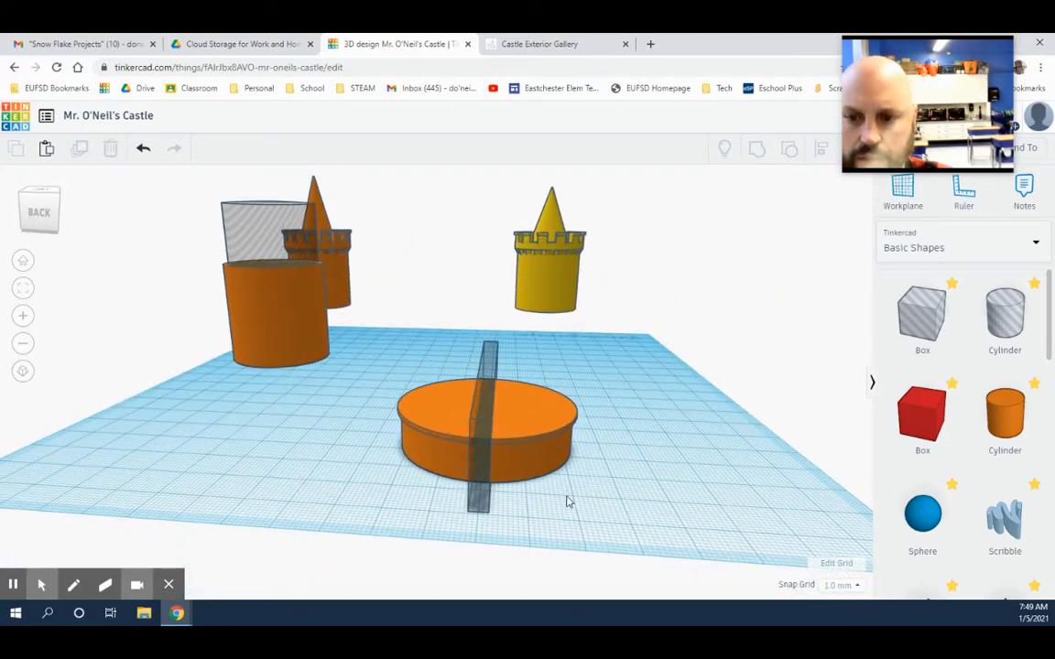
pyautogui.moveTo(607, 504); pyautogui.dragTo(685, 503, button='right')
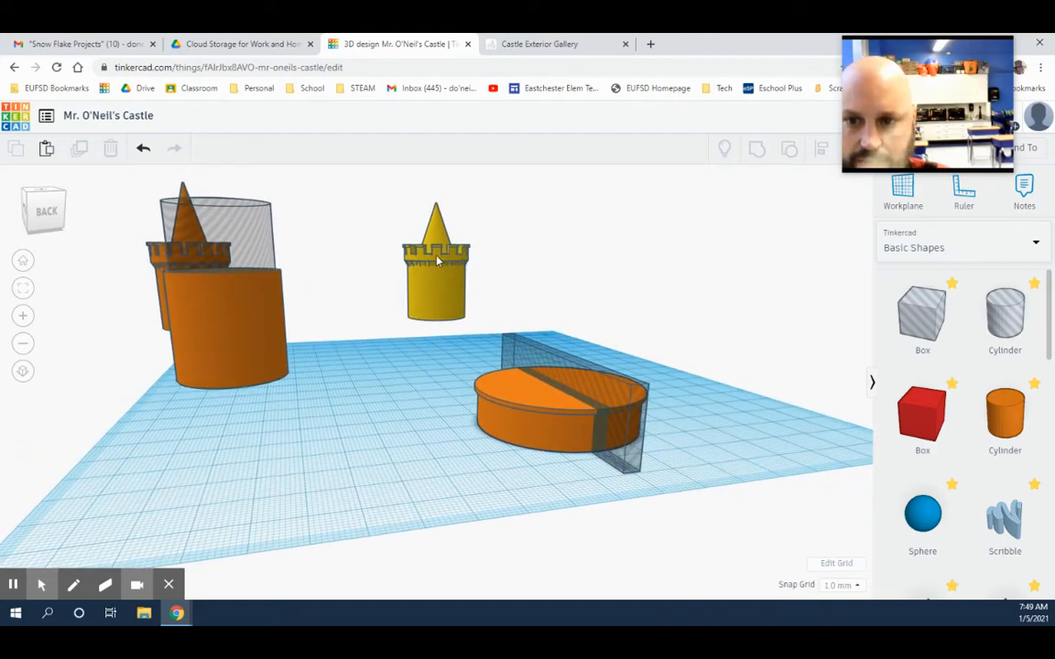
pyautogui.moveTo(732, 430); pyautogui.dragTo(568, 411, button='right')
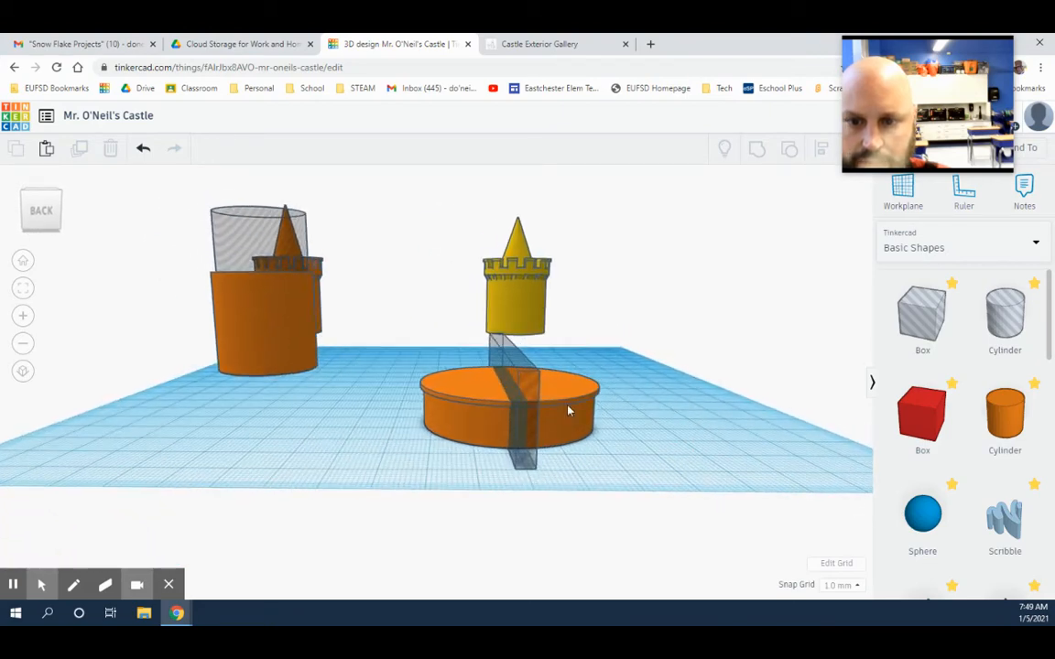
pyautogui.click(535, 410)
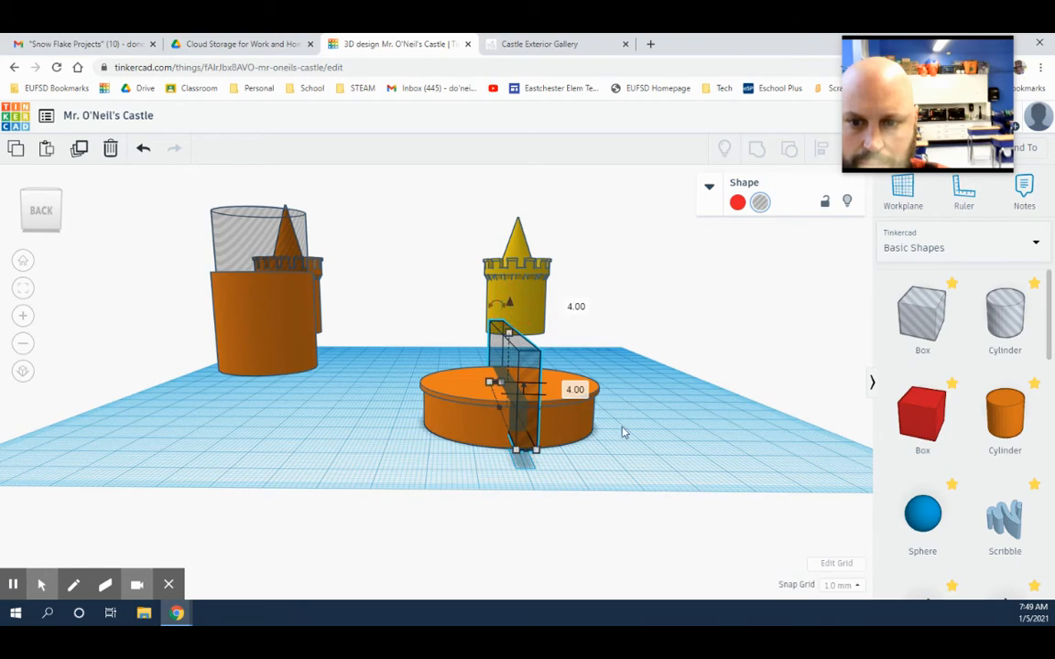
# Duplicate the box hole, rotate the copy 22.5°, and repeat the duplication until the thin holes radiate all around the disc.
pyautogui.moveTo(621, 432); pyautogui.dragTo(480, 423, button='right')
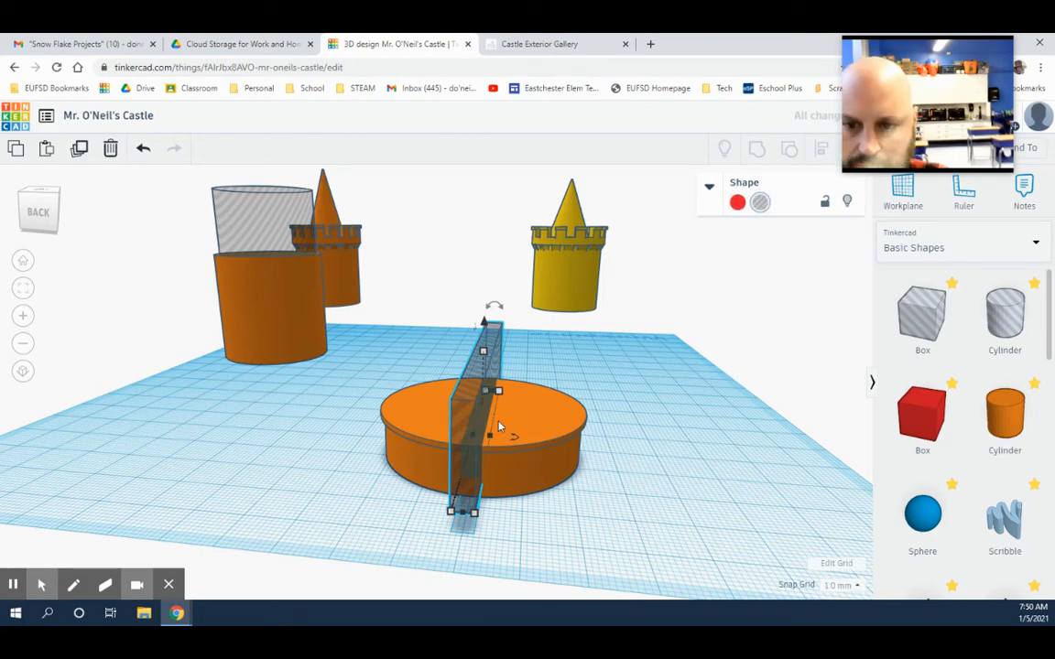
pyautogui.moveTo(513, 439); pyautogui.dragTo(531, 447)
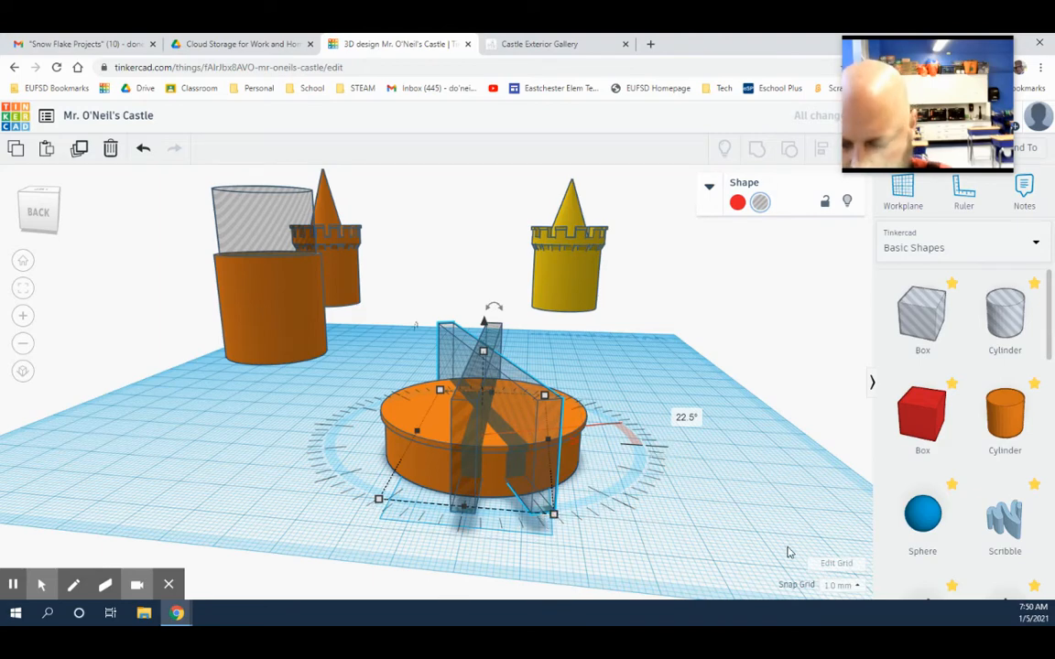
pyautogui.hotkey('ctrl', 'd')
pyautogui.hotkey('ctrl', 'd')
pyautogui.hotkey('ctrl', 'd')
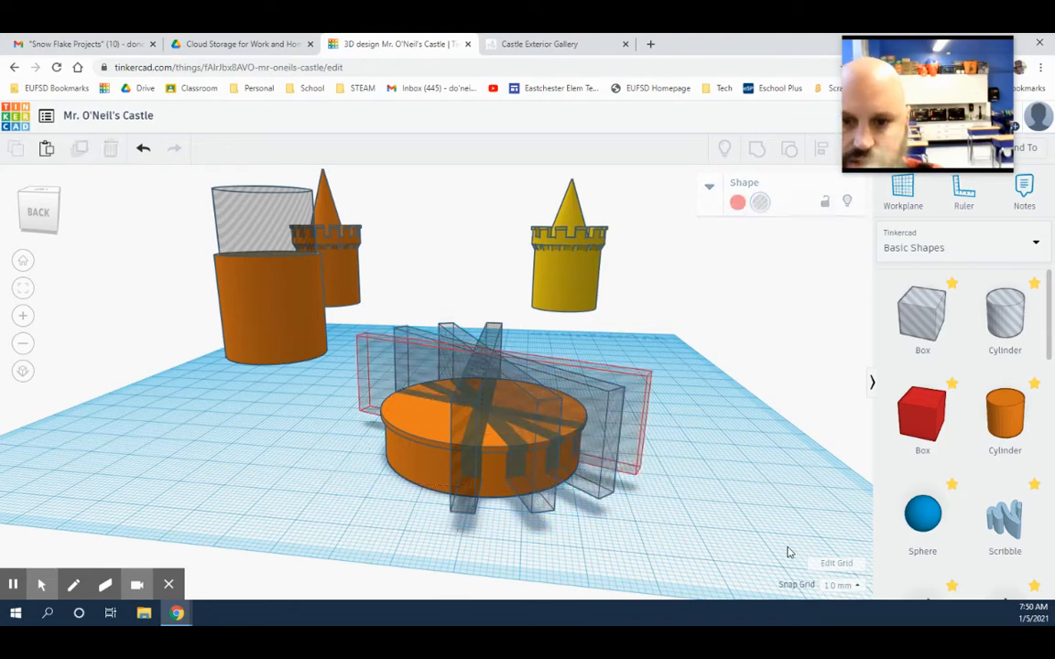
pyautogui.hotkey('ctrl', 'd')
pyautogui.hotkey('ctrl', 'd')
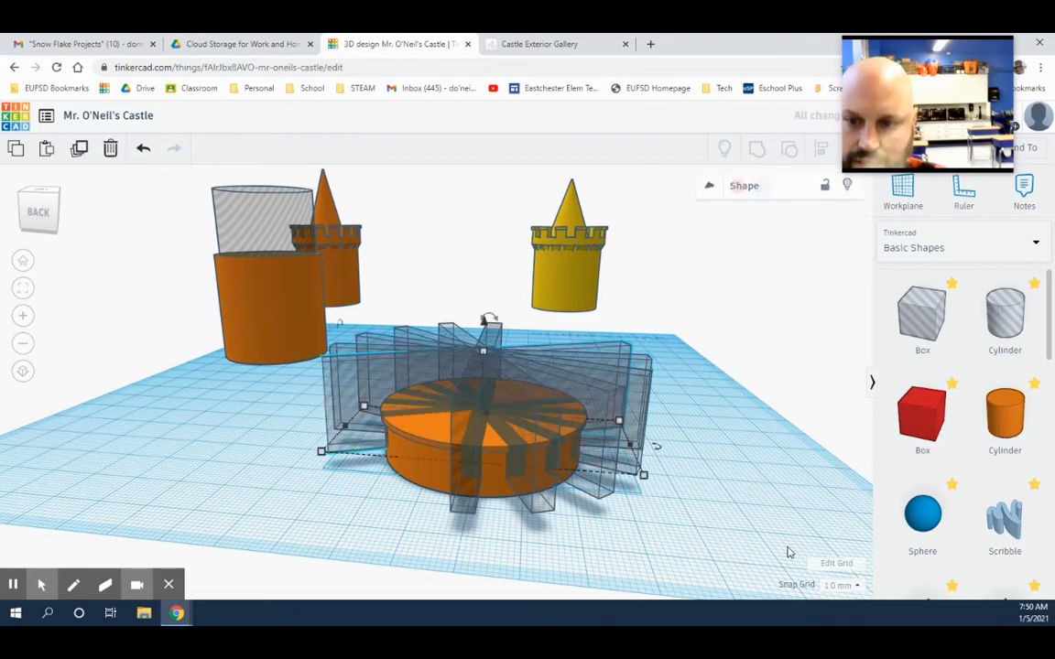
pyautogui.hotkey('ctrl', 'd')
pyautogui.hotkey('ctrl', 'd')
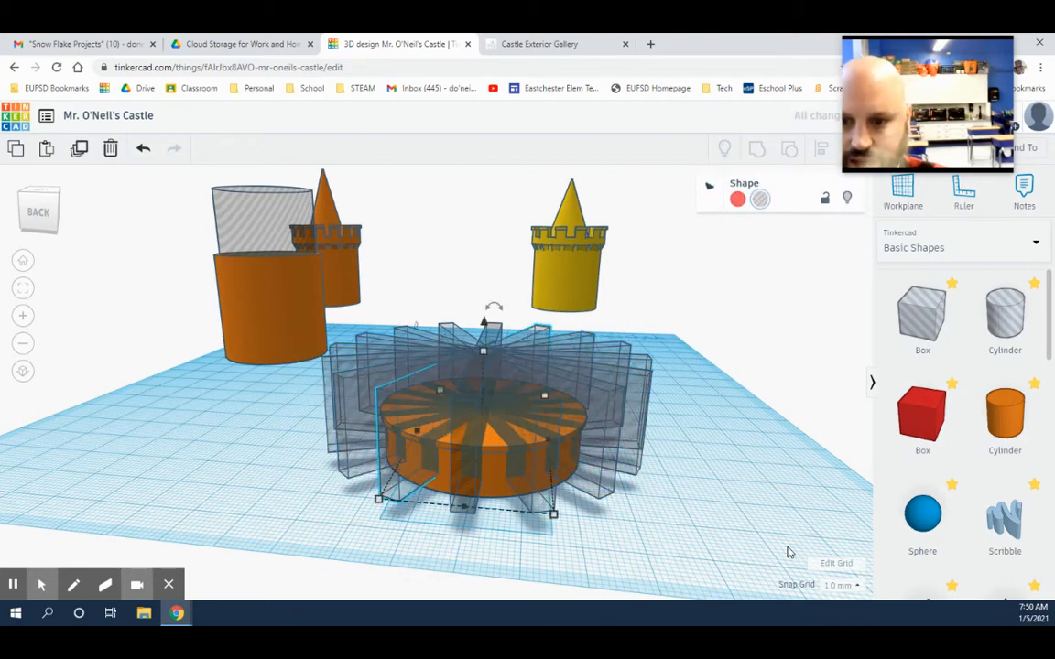
# Select the disc with all its radiating box holes and group them to cut the battlement notches.
pyautogui.click(754, 476)
pyautogui.moveTo(753, 473)
pyautogui.mouseDown(button='right')
pyautogui.moveTo(790, 507)
pyautogui.moveTo(796, 499)
pyautogui.moveTo(699, 482)
pyautogui.moveTo(631, 506)
pyautogui.moveTo(721, 513)
pyautogui.moveTo(866, 495)
pyautogui.moveTo(760, 502)
pyautogui.moveTo(786, 500)
pyautogui.moveTo(760, 486)
pyautogui.mouseUp(button='right')
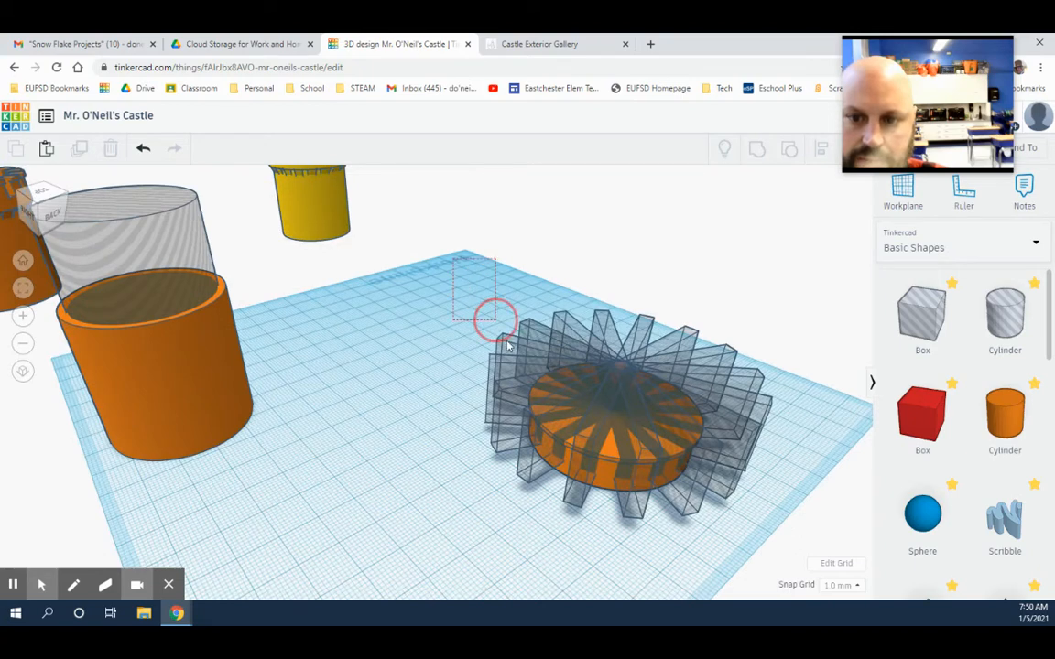
pyautogui.moveTo(506, 342); pyautogui.dragTo(789, 515)
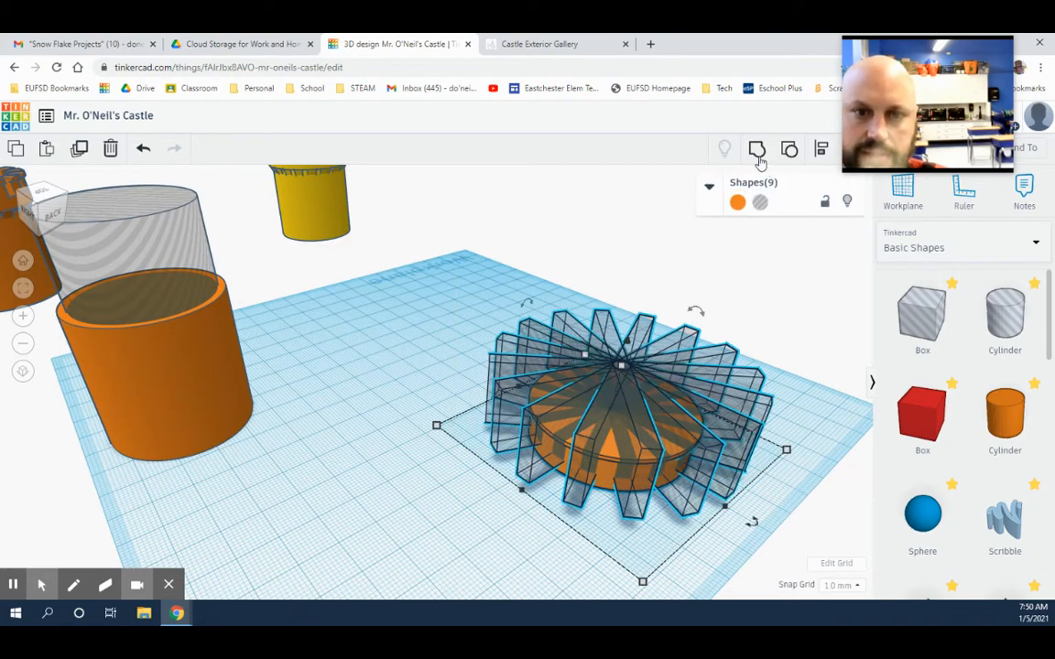
pyautogui.hotkey('ctrl', 'g')
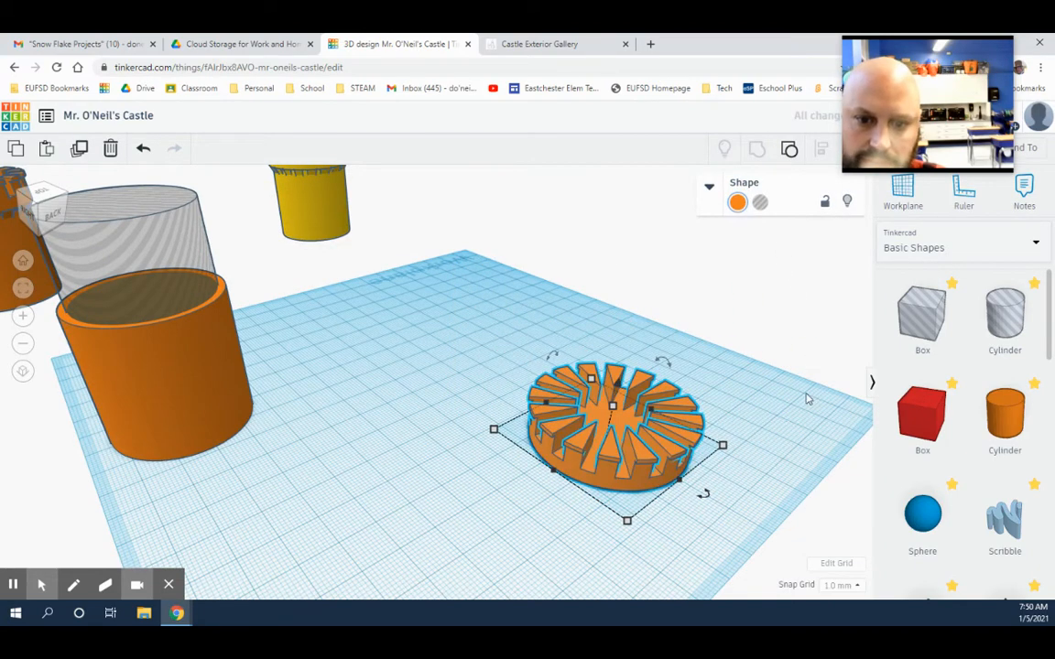
pyautogui.moveTo(789, 429); pyautogui.dragTo(723, 418, button='right')
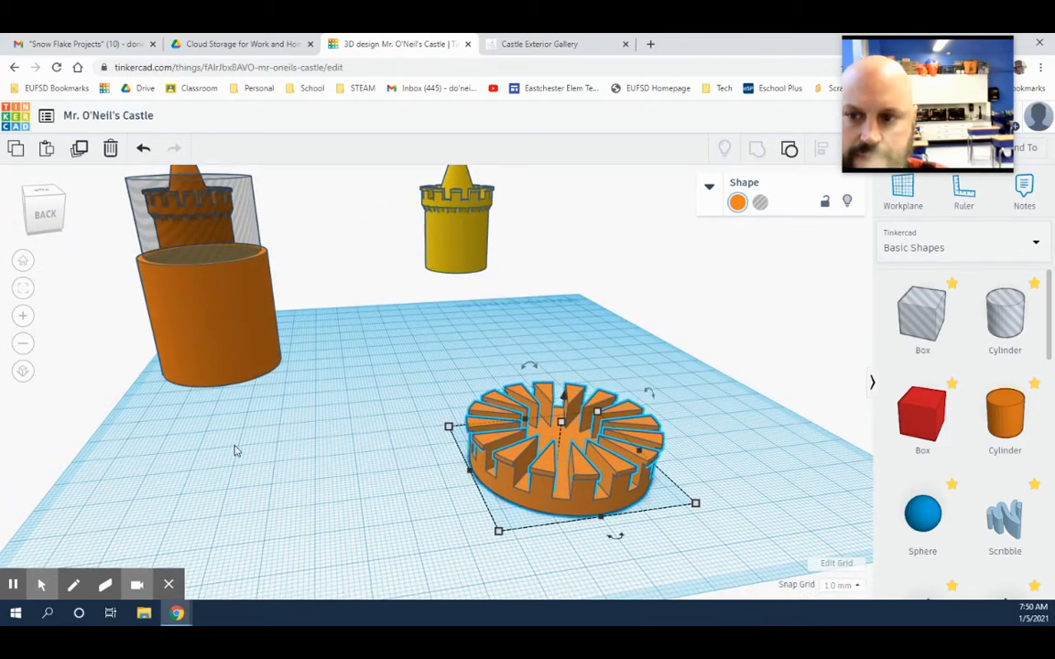
# Move the notched disc across the workplane to stand beside the hollow tower cylinder.
pyautogui.moveTo(235, 451); pyautogui.dragTo(501, 433, button='right')
pyautogui.moveTo(561, 403); pyautogui.dragTo(554, 536)
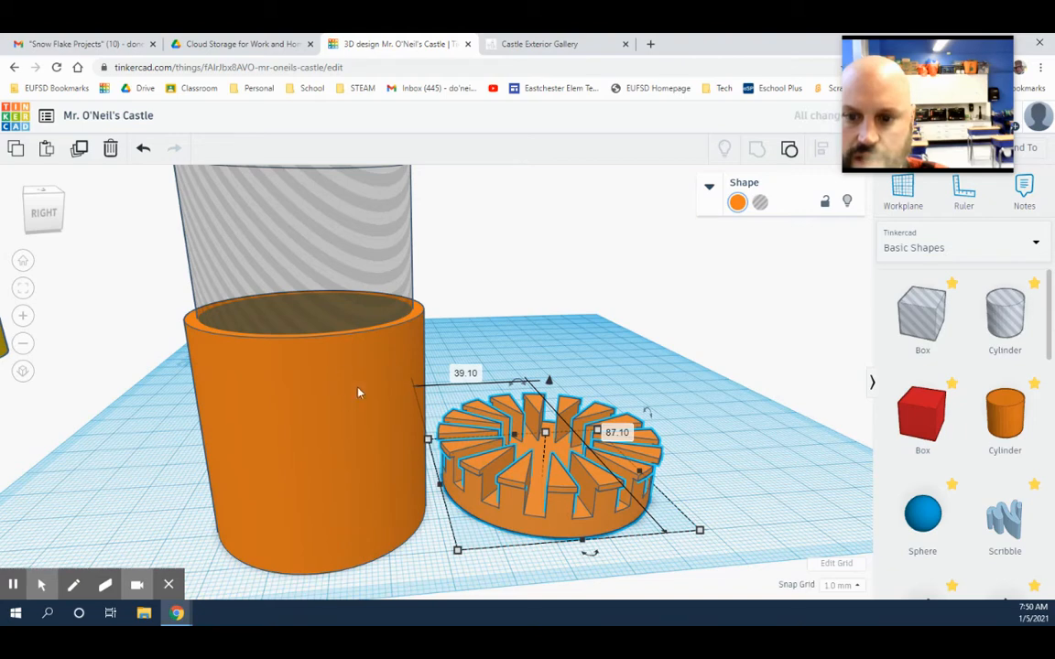
pyautogui.click(735, 514)
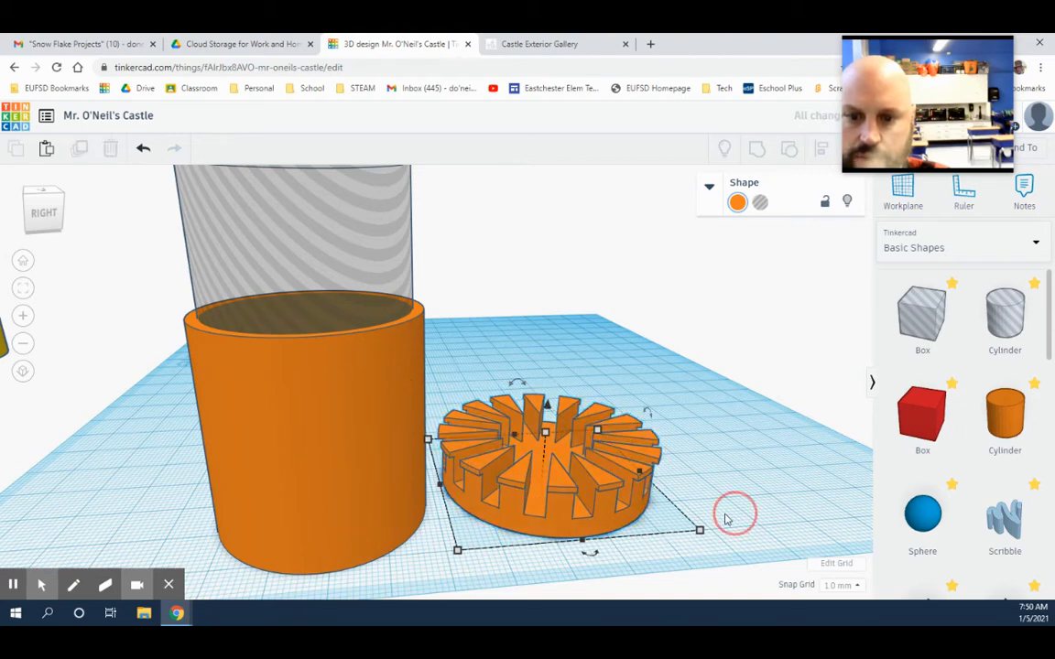
# Raise the notched disc to the height of the tower's rim and move it over onto the tower cylinder.
pyautogui.click(554, 389)
pyautogui.moveTo(547, 409); pyautogui.dragTo(561, 210)
pyautogui.click(622, 407)
pyautogui.moveTo(579, 401); pyautogui.dragTo(597, 412, button='right')
pyautogui.moveTo(625, 365); pyautogui.dragTo(350, 396)
pyautogui.moveTo(527, 465); pyautogui.dragTo(605, 478, button='right')
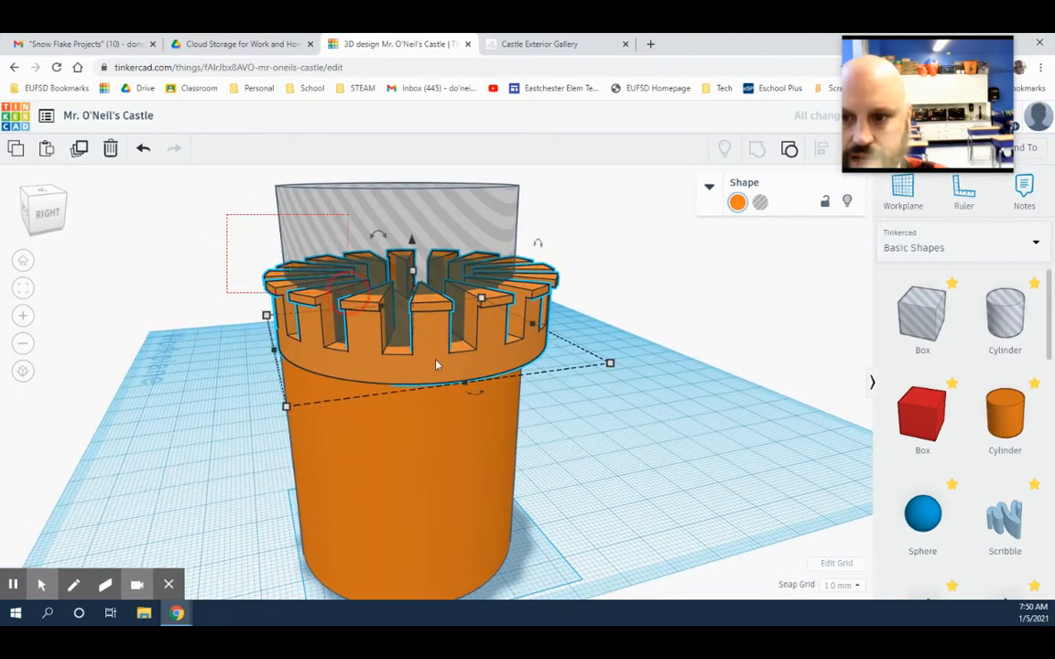
# Select the notched disc, tower cylinder and hole cylinder together and align them on their centres in both horizontal directions.
pyautogui.moveTo(435, 365); pyautogui.dragTo(526, 429)
pyautogui.click(821, 150)
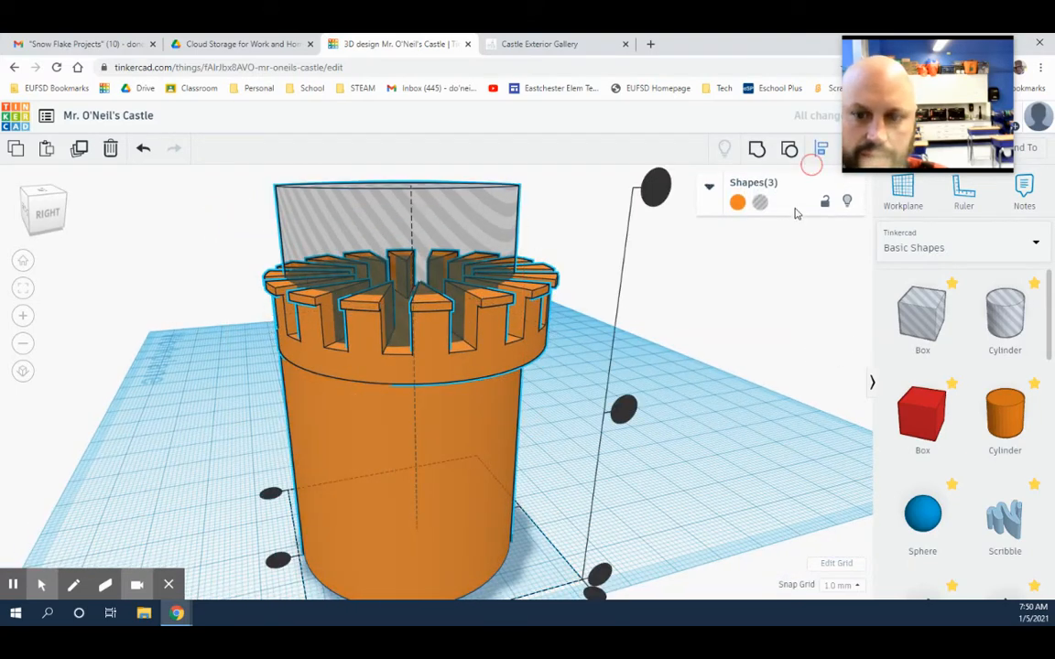
pyautogui.scroll(-3, 758, 266)
pyautogui.click(460, 551)
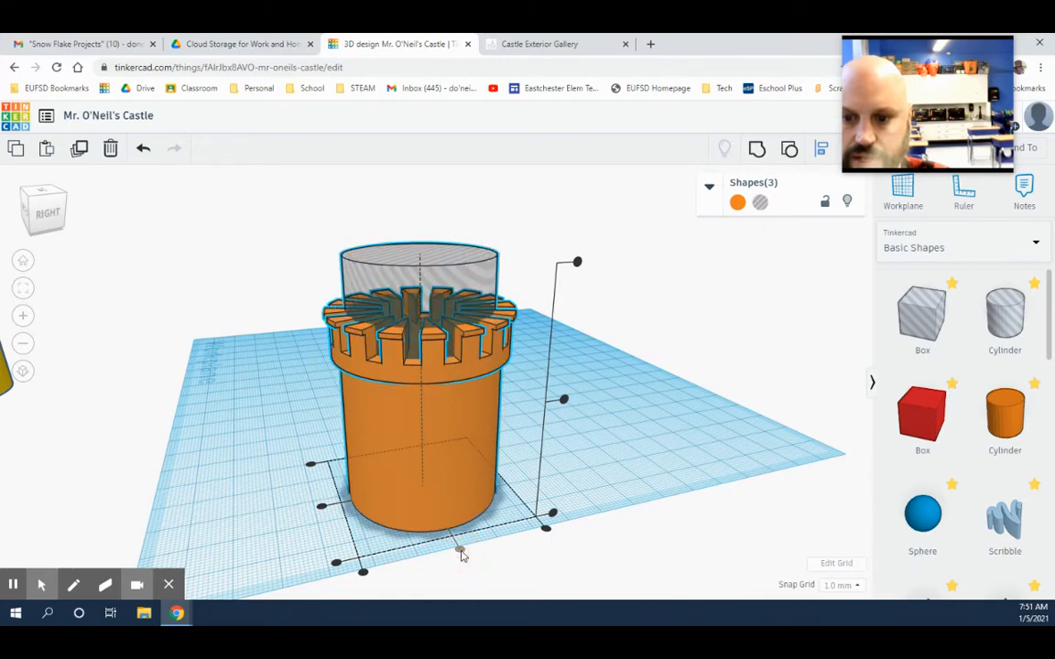
pyautogui.click(321, 507)
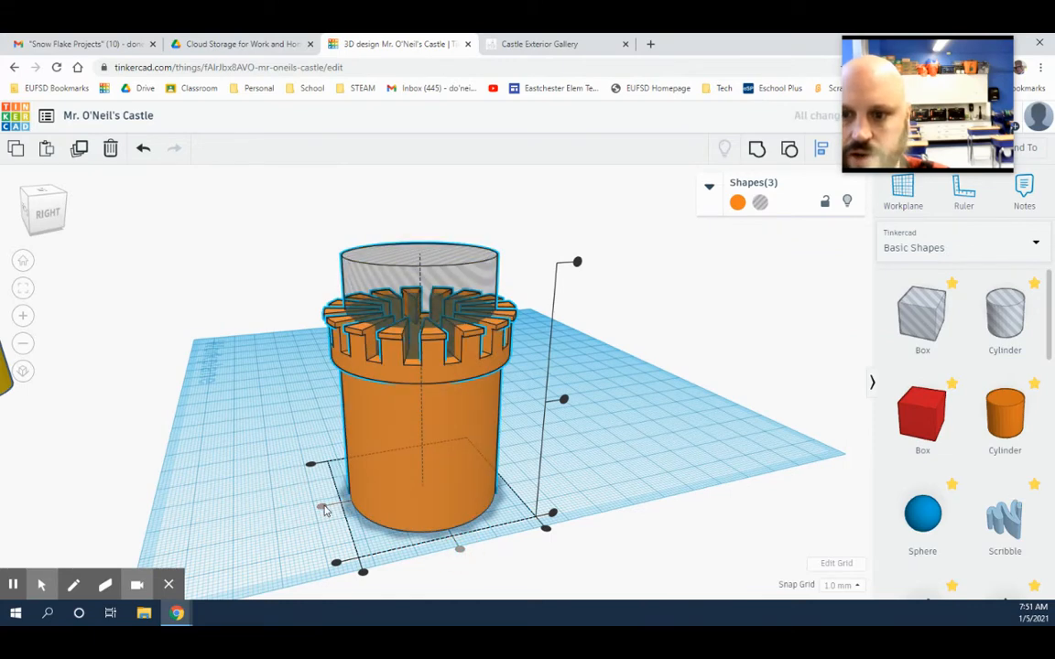
# Group the three aligned shapes into one hollow battlemented tower and inspect it from above and from the side.
pyautogui.moveTo(617, 485); pyautogui.dragTo(679, 470, button='right')
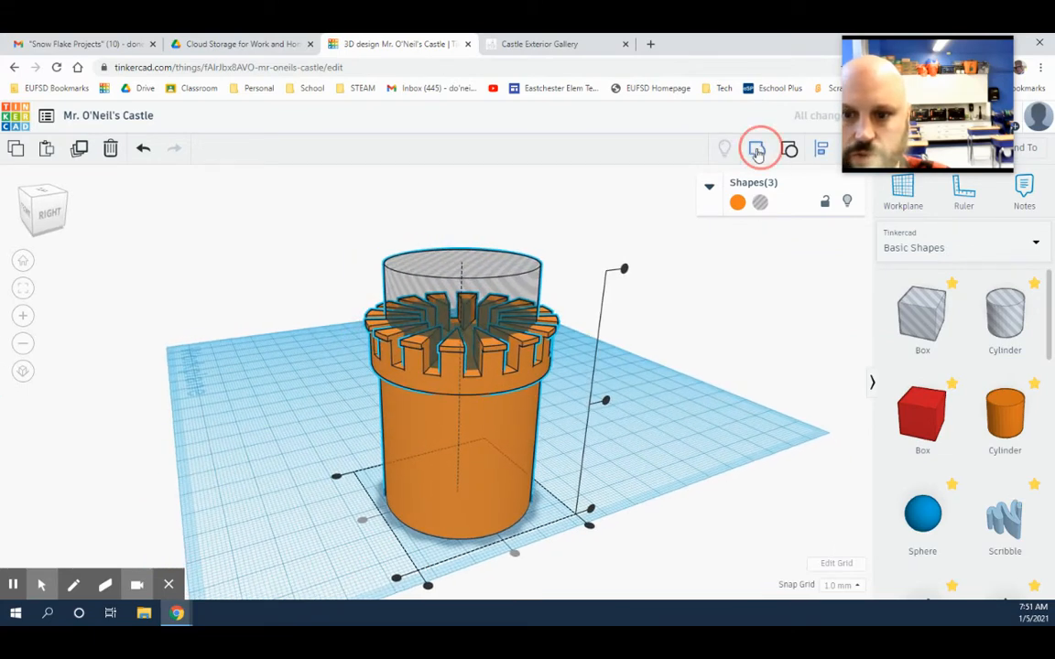
pyautogui.click(756, 149)
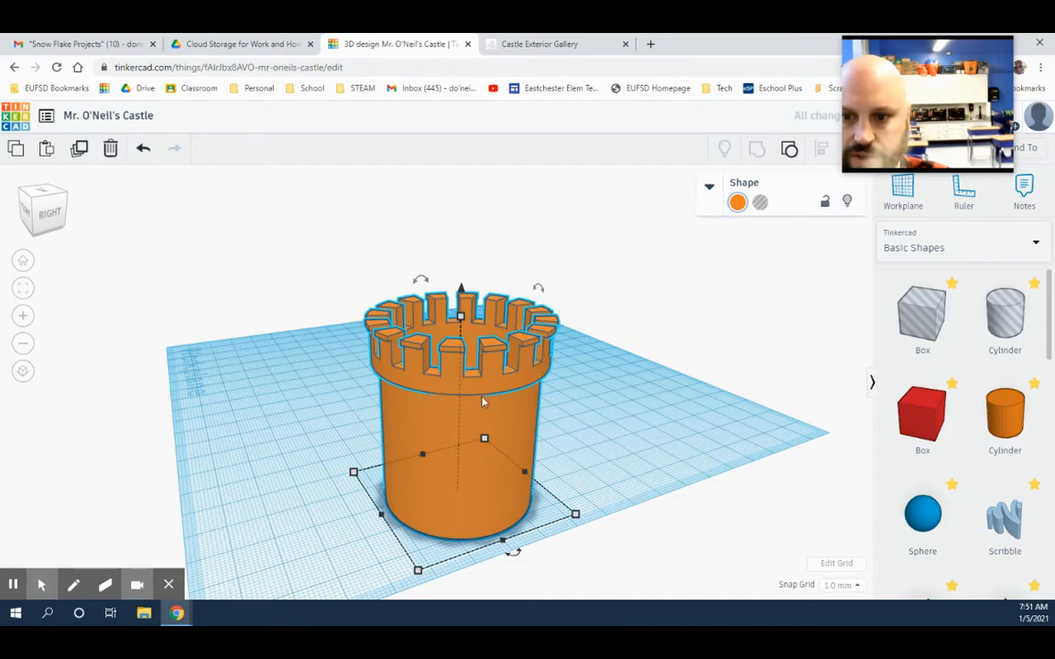
pyautogui.moveTo(484, 401); pyautogui.dragTo(500, 467, button='right')
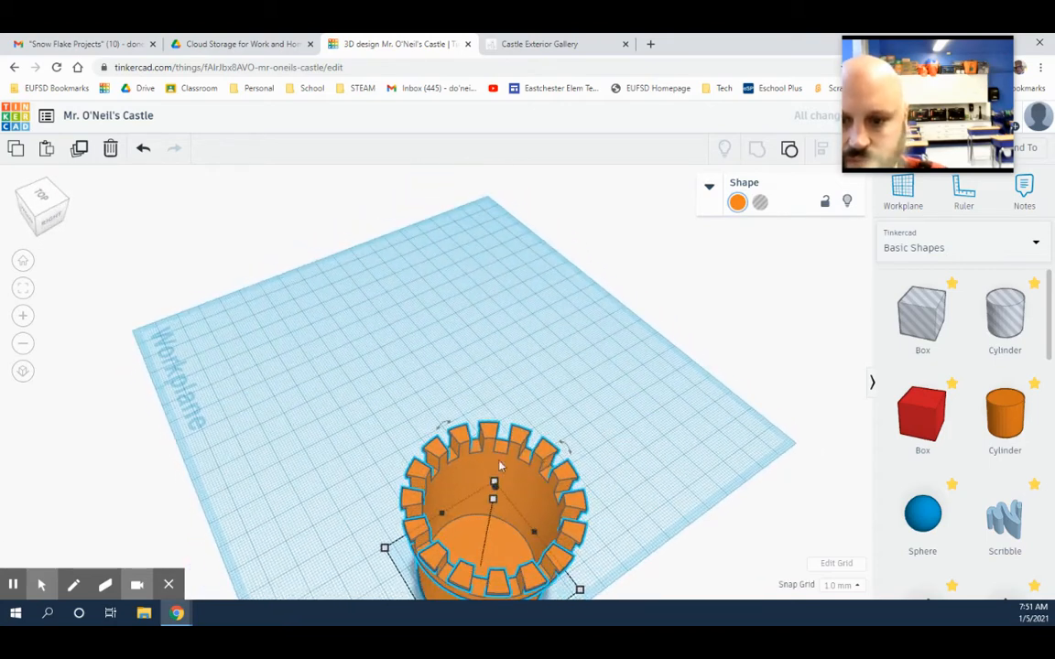
pyautogui.moveTo(656, 489); pyautogui.dragTo(550, 436, button='right')
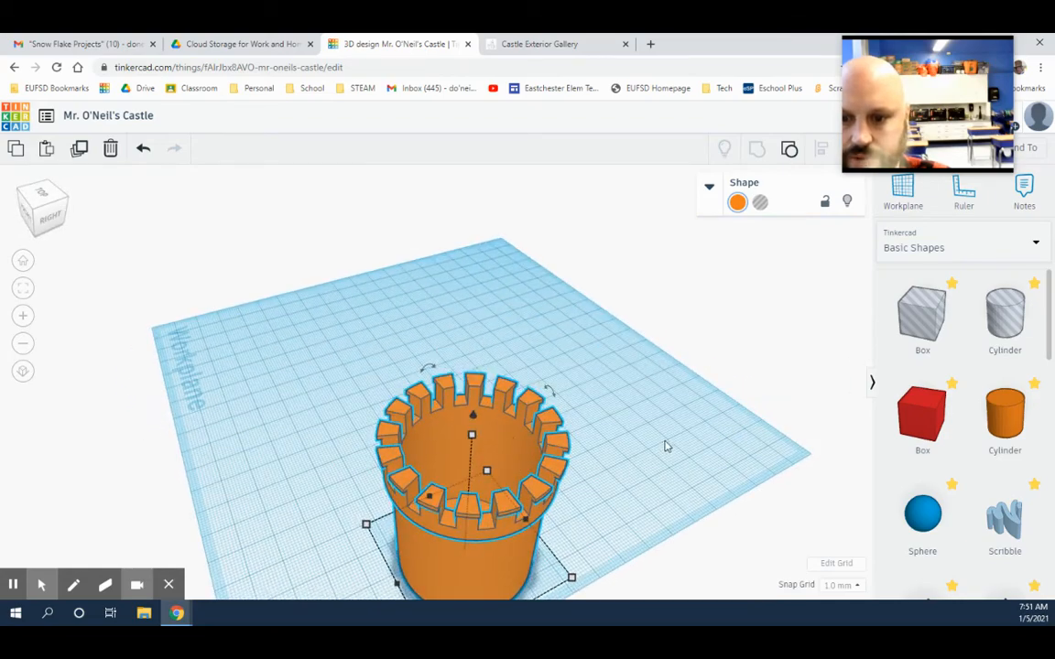
pyautogui.moveTo(666, 446); pyautogui.dragTo(621, 427, button='right')
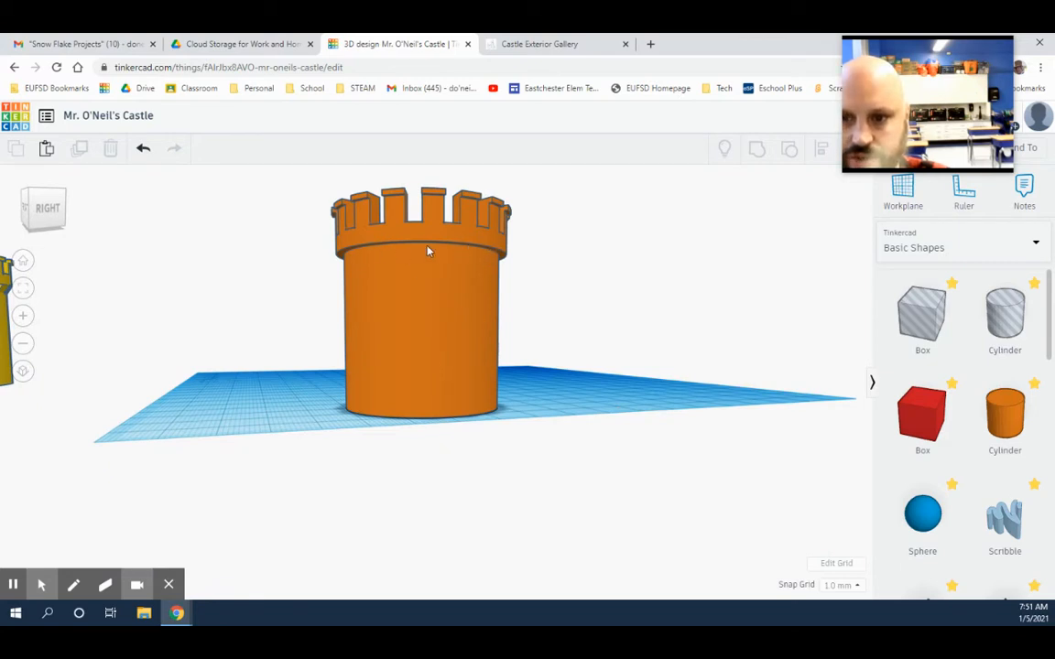
pyautogui.moveTo(591, 291); pyautogui.dragTo(422, 375, button='right')
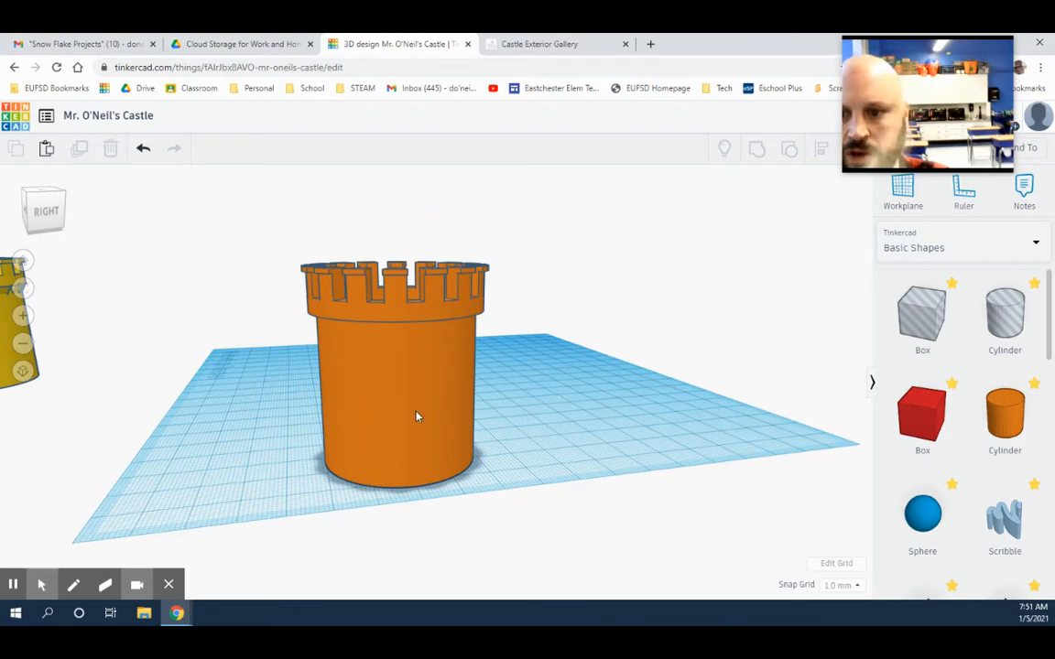
# Move the finished tower about 47 mm farther back and 16 mm sideways, and place a cone on the workplane beside it.
pyautogui.moveTo(391, 394); pyautogui.dragTo(404, 361)
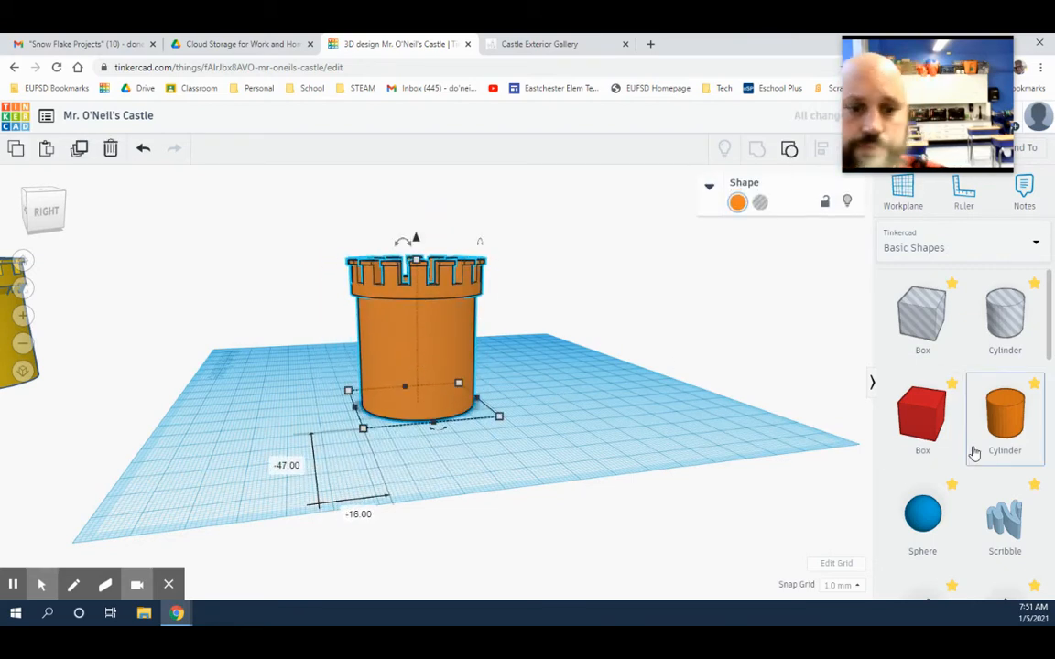
pyautogui.scroll(-2, 974, 455)
pyautogui.scroll(-2, 974, 455)
pyautogui.moveTo(718, 415); pyautogui.dragTo(668, 419, button='right')
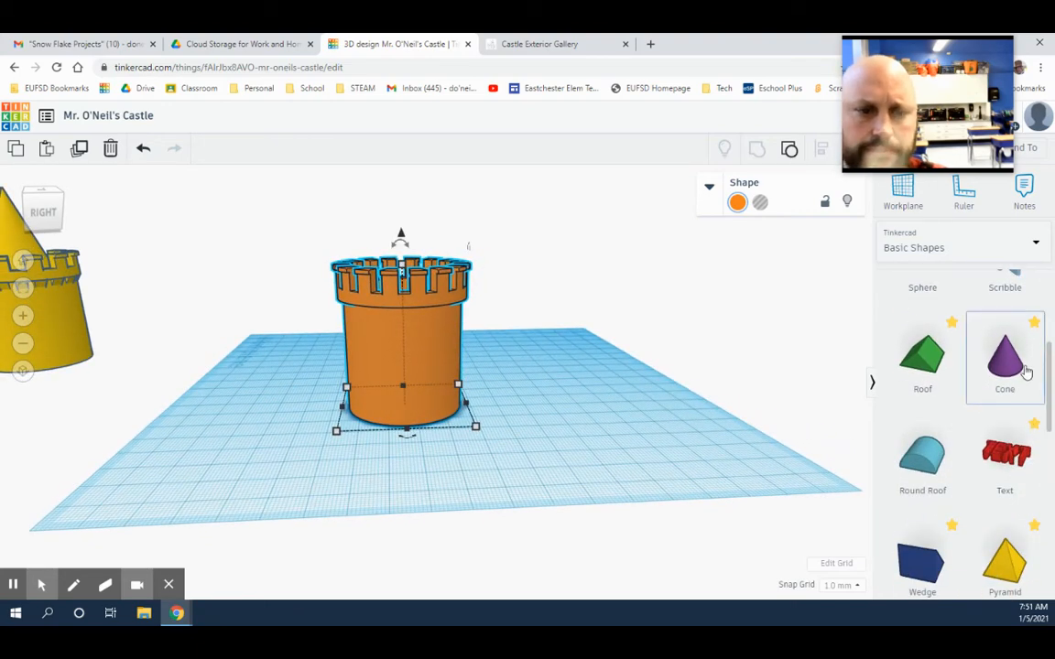
pyautogui.moveTo(1022, 364); pyautogui.dragTo(596, 417)
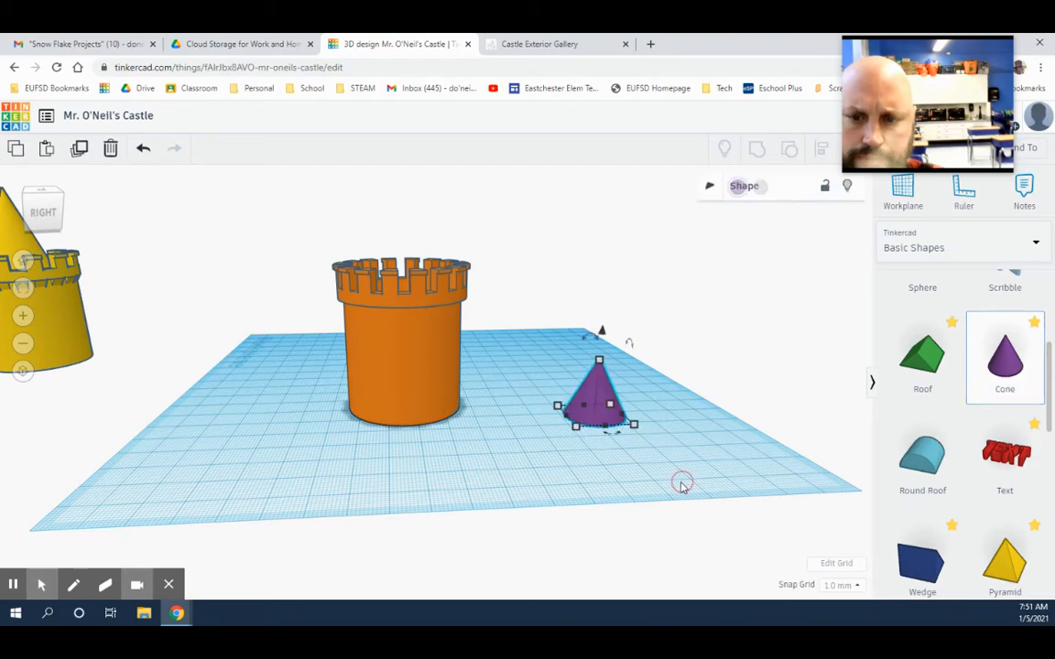
# Smooth the cone by raising its number of sides to 64.
pyautogui.moveTo(665, 486); pyautogui.dragTo(641, 485, button='right')
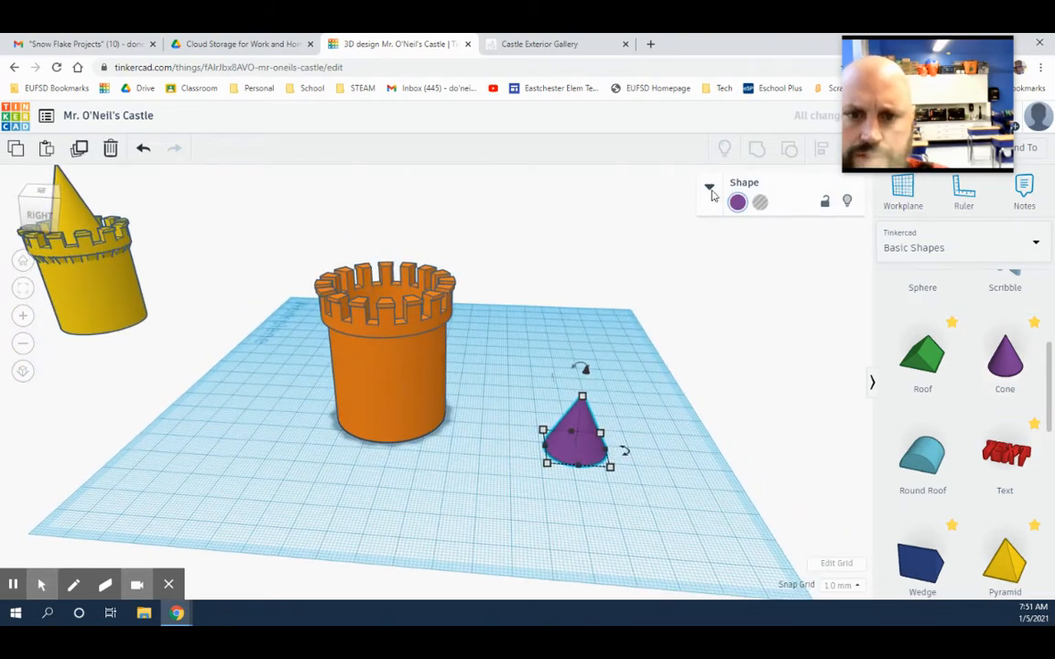
pyautogui.click(711, 190)
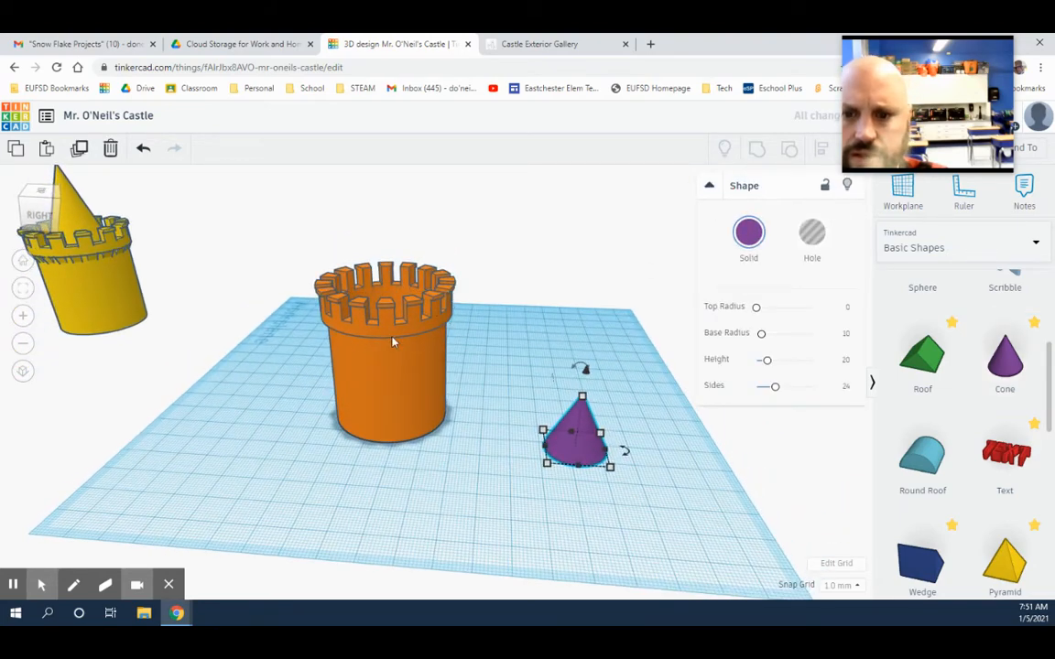
pyautogui.moveTo(777, 394); pyautogui.dragTo(813, 385)
pyautogui.scroll(3, 676, 452)
pyautogui.moveTo(732, 504); pyautogui.dragTo(652, 494, button='right')
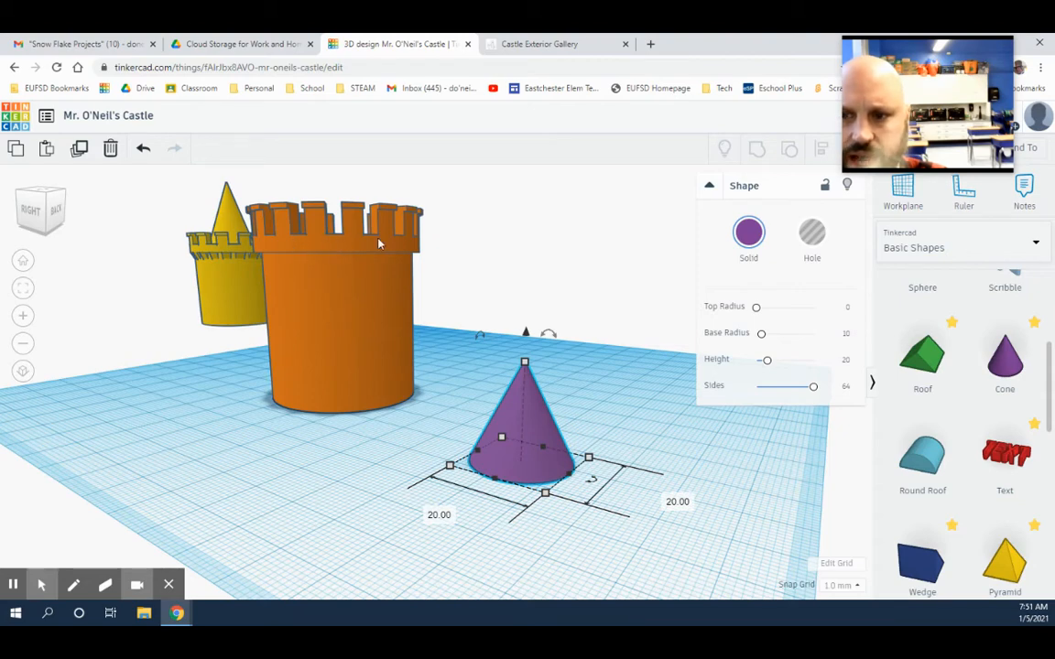
# Set the cone's base to 44 mm in both length and width.
pyautogui.moveTo(567, 549); pyautogui.dragTo(627, 492, button='right')
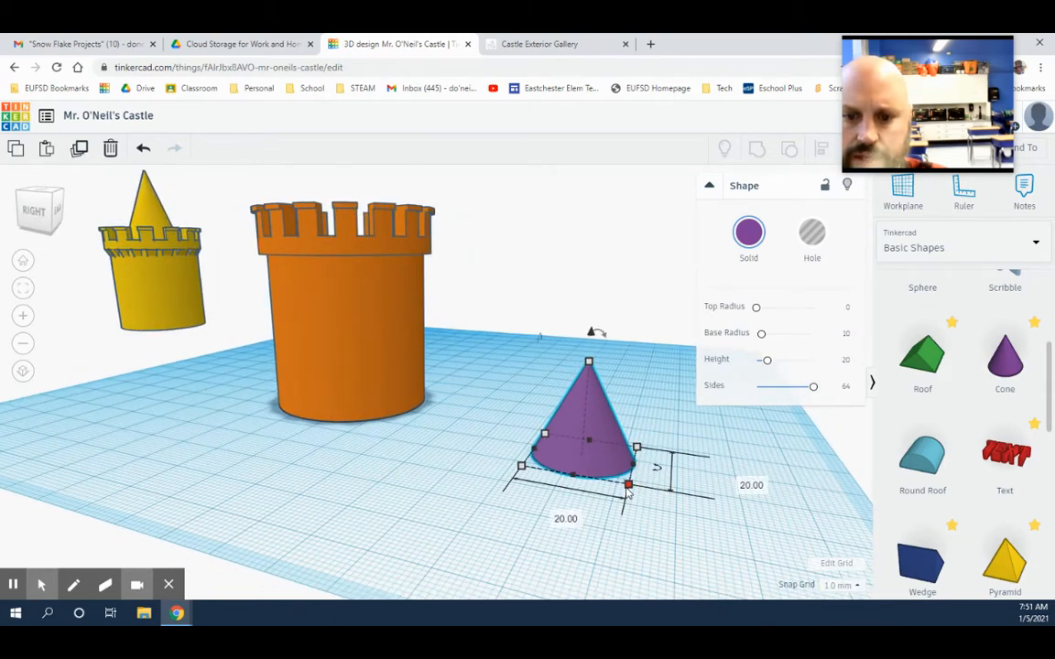
pyautogui.click(553, 515)
pyautogui.write('4')
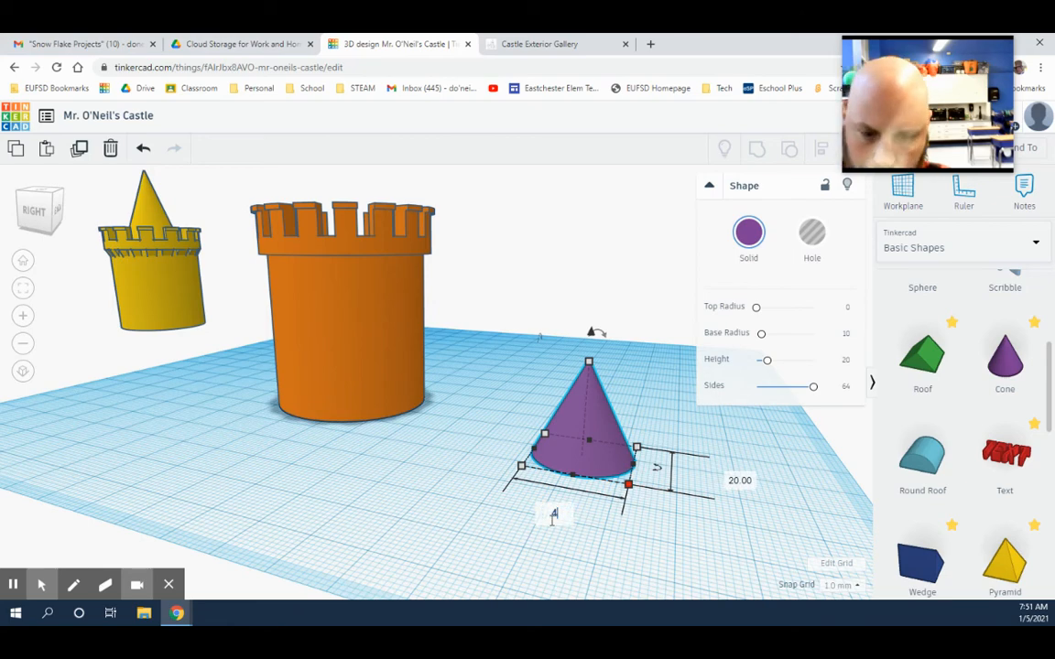
pyautogui.write('4')
pyautogui.click(659, 544)
pyautogui.moveTo(688, 539); pyautogui.dragTo(552, 468, button='right')
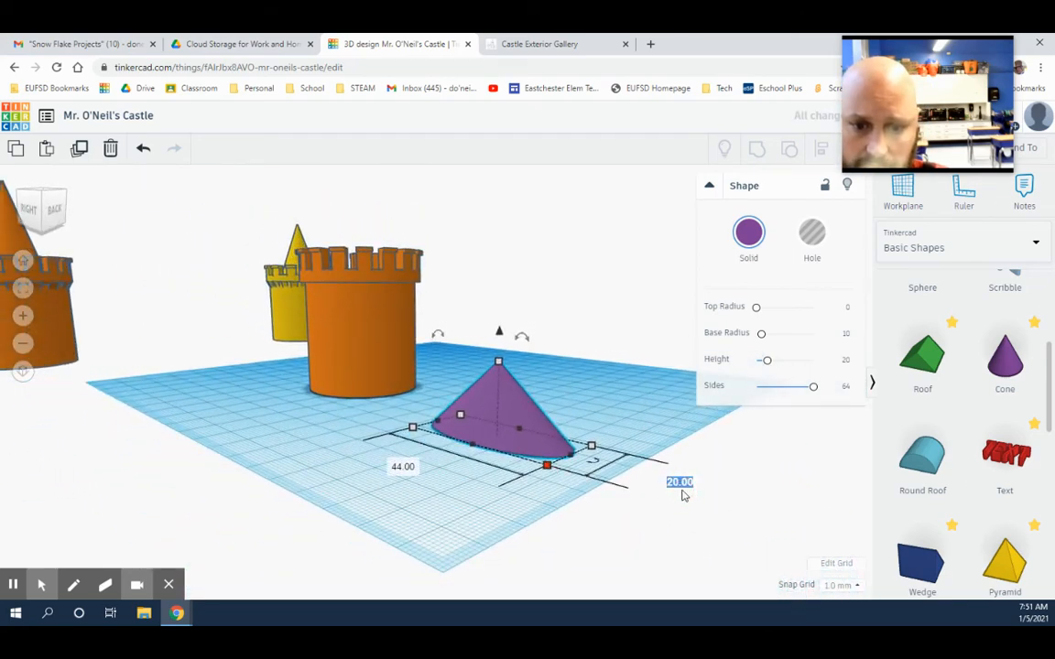
pyautogui.write('44')
pyautogui.click(513, 503)
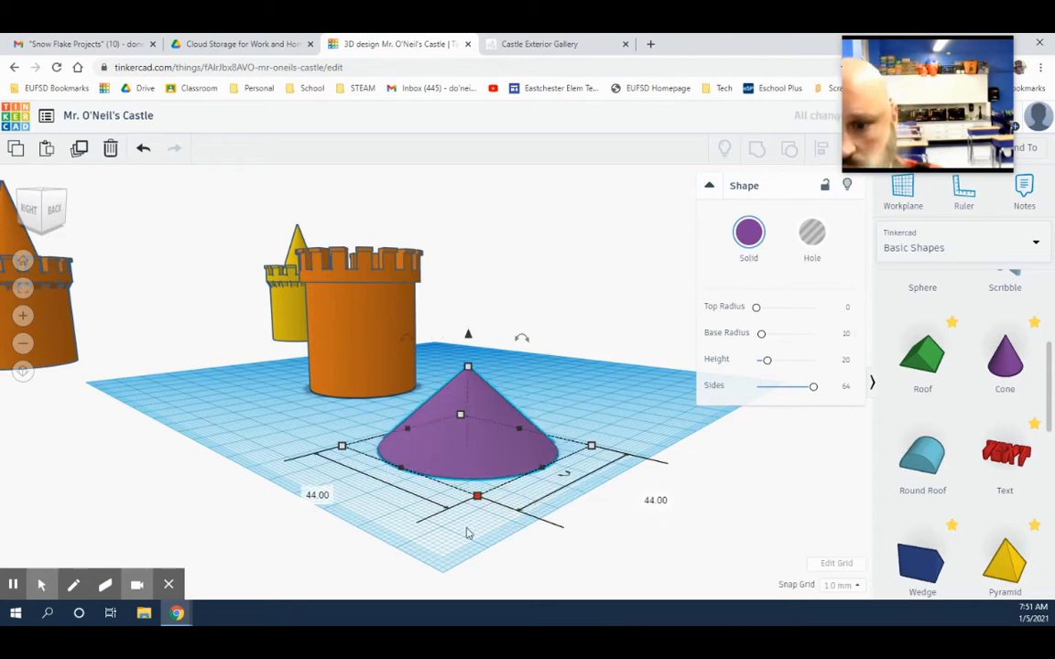
pyautogui.moveTo(471, 533); pyautogui.dragTo(553, 517, button='right')
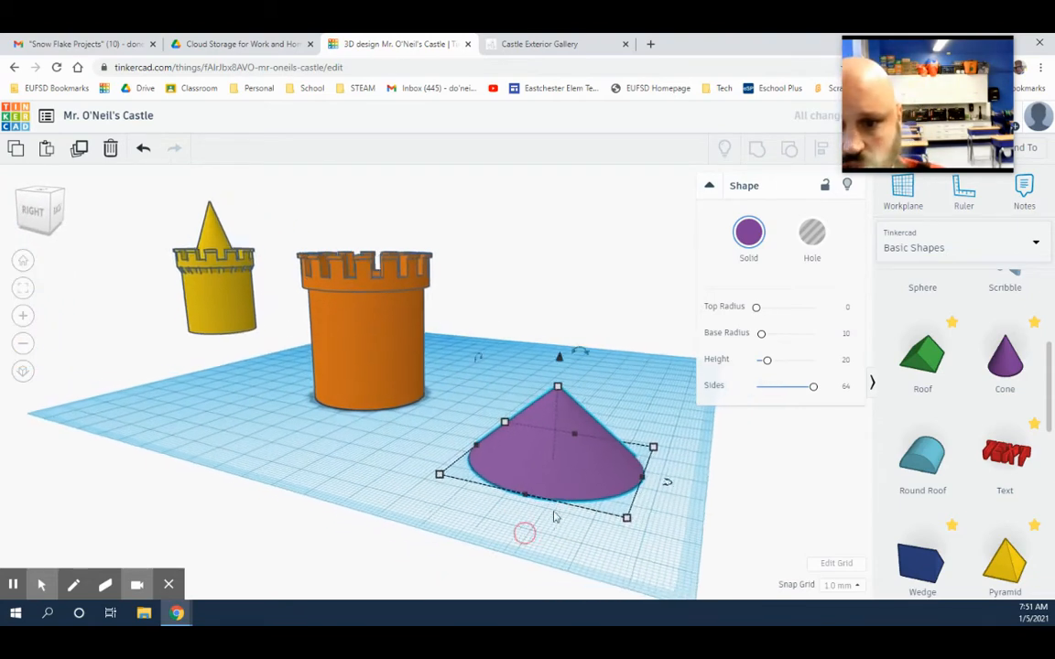
# Set the cone's height to 40 mm and check its dimensions.
pyautogui.click(560, 386)
pyautogui.click(649, 423)
pyautogui.write('4')
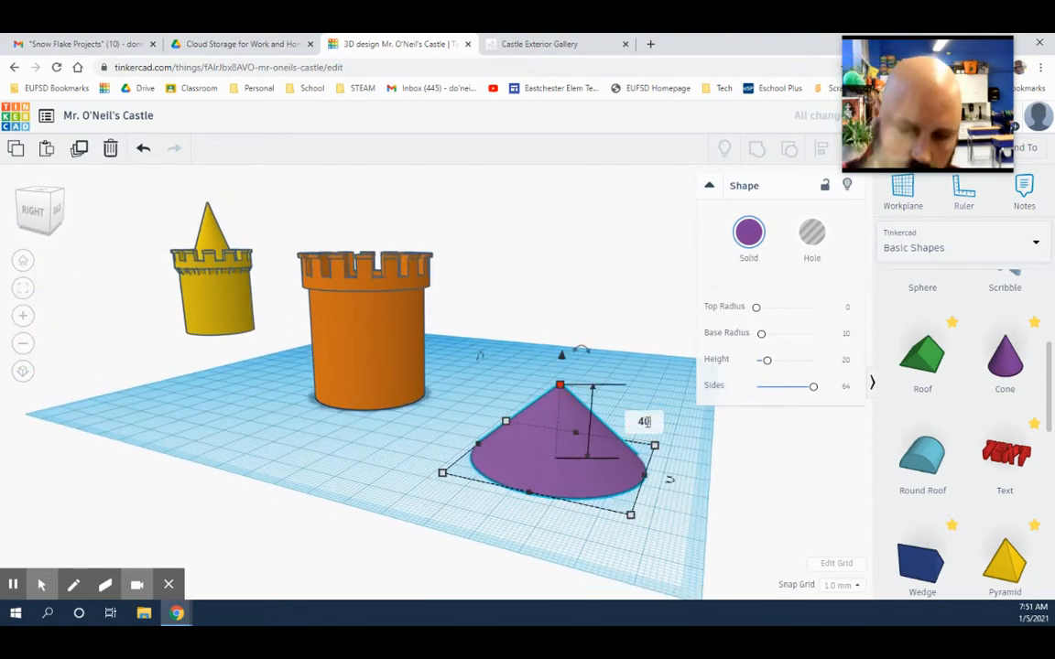
pyautogui.write('0')
pyautogui.press('Return')
pyautogui.click(630, 514)
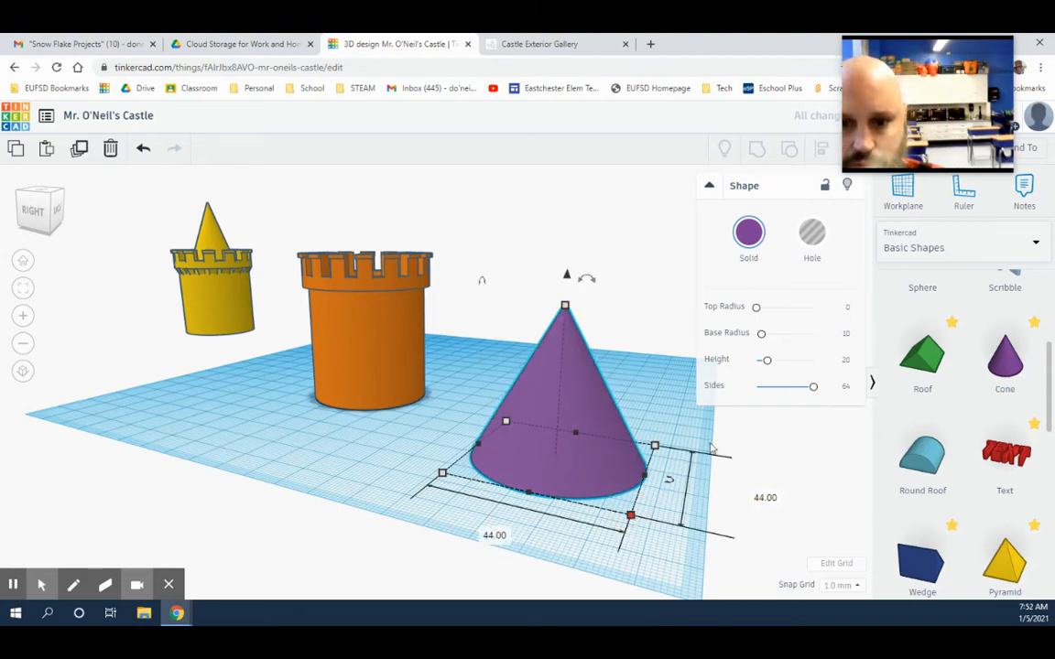
pyautogui.click(562, 308)
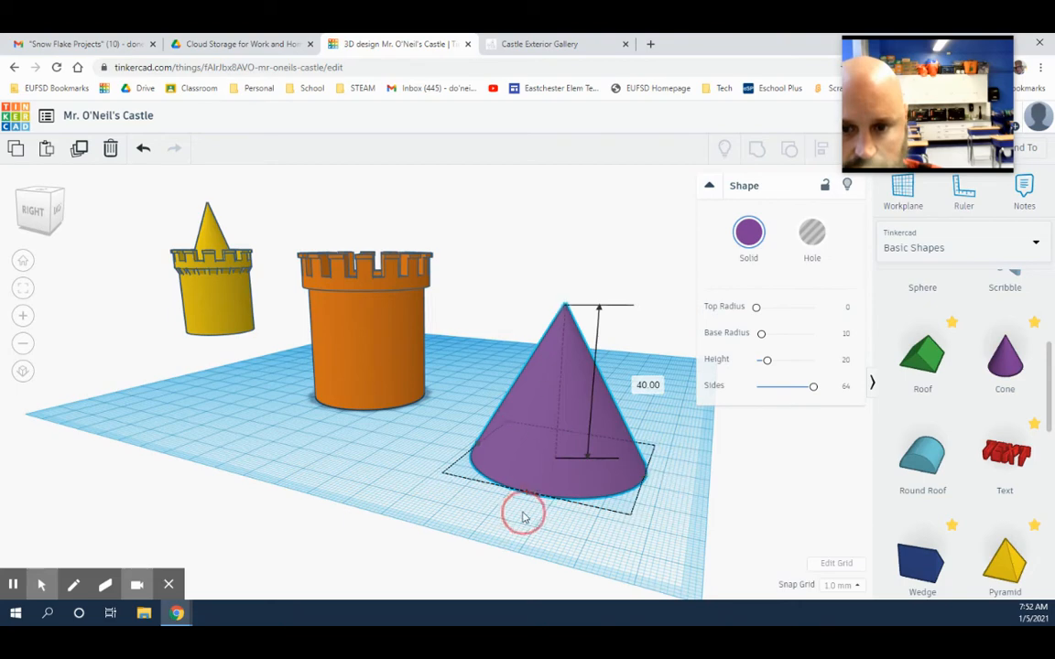
# Rotate the cone 180° so that it stands upside down on its tip.
pyautogui.moveTo(523, 511); pyautogui.dragTo(573, 508, button='right')
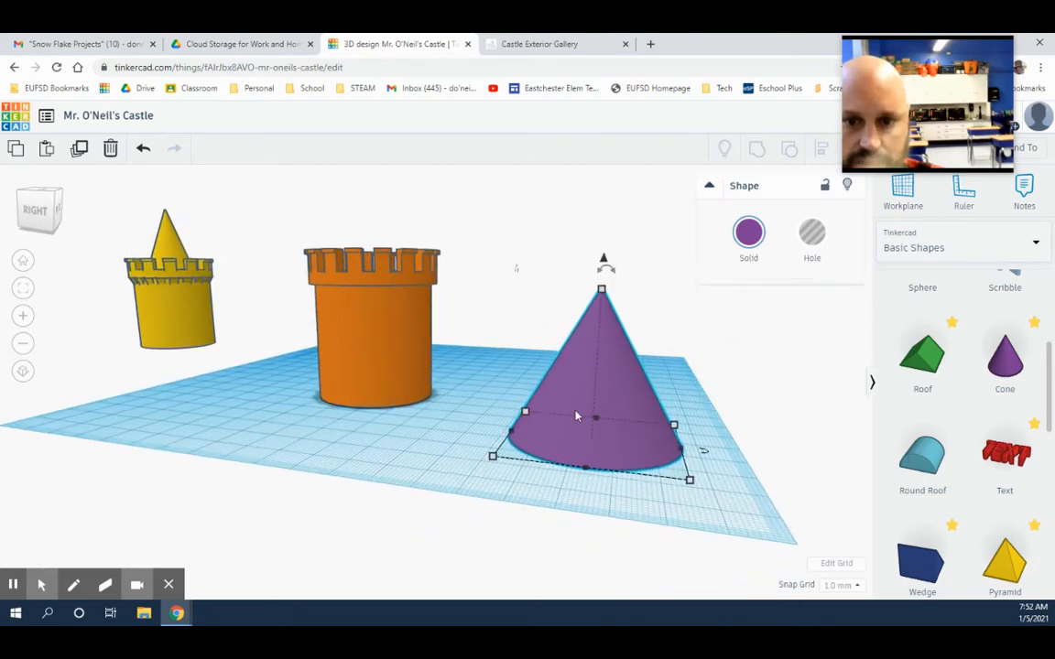
pyautogui.click(710, 186)
pyautogui.moveTo(408, 432); pyautogui.dragTo(466, 431, button='right')
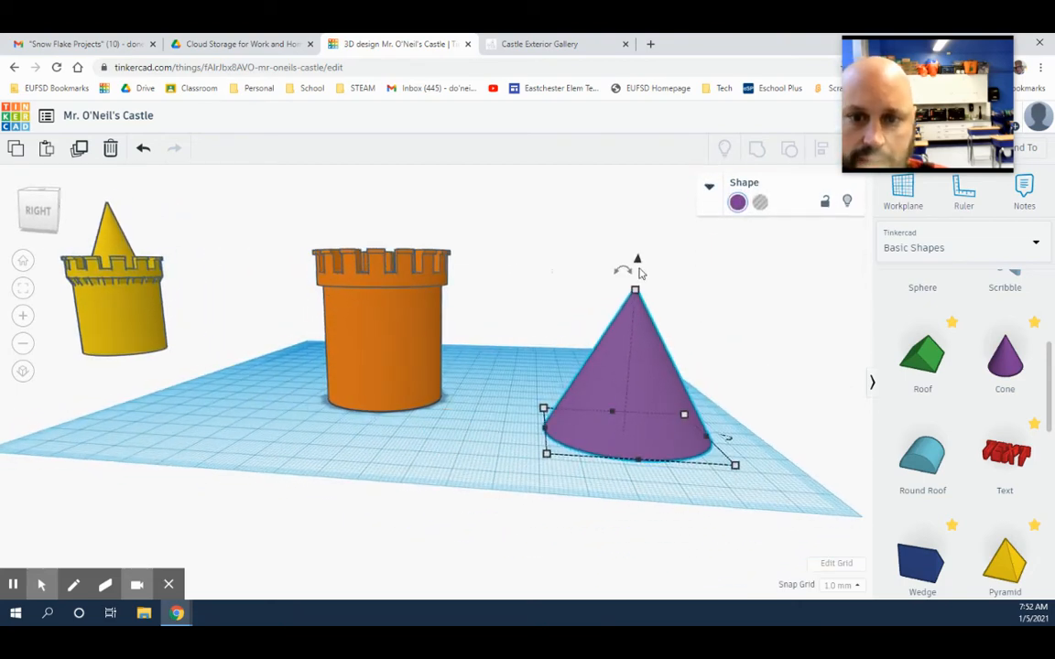
pyautogui.moveTo(633, 273); pyautogui.dragTo(627, 272)
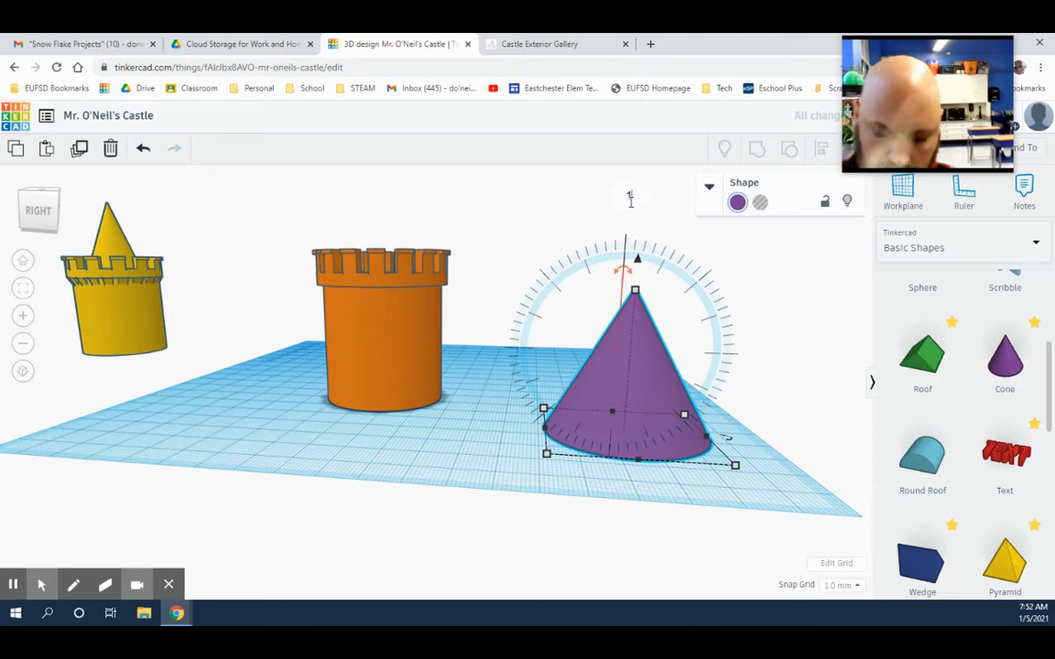
pyautogui.moveTo(630, 199); pyautogui.dragTo(629, 203)
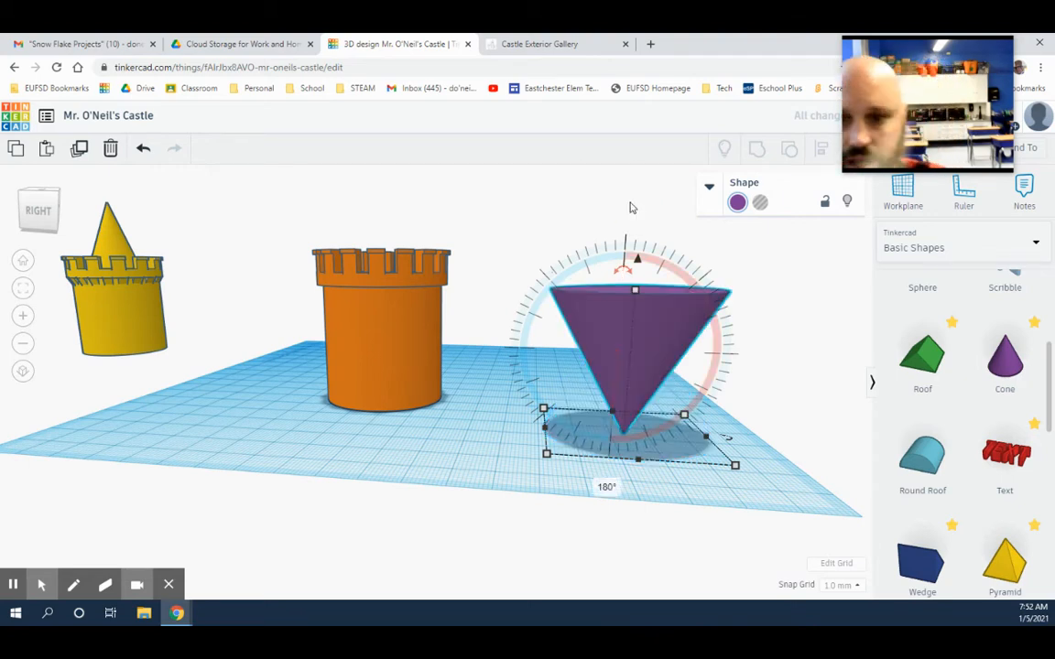
pyautogui.click(652, 473)
# Try the inverted cone inside the battlemented tower, then pull it back out beside the tower.
pyautogui.moveTo(714, 485); pyautogui.dragTo(652, 426, button='right')
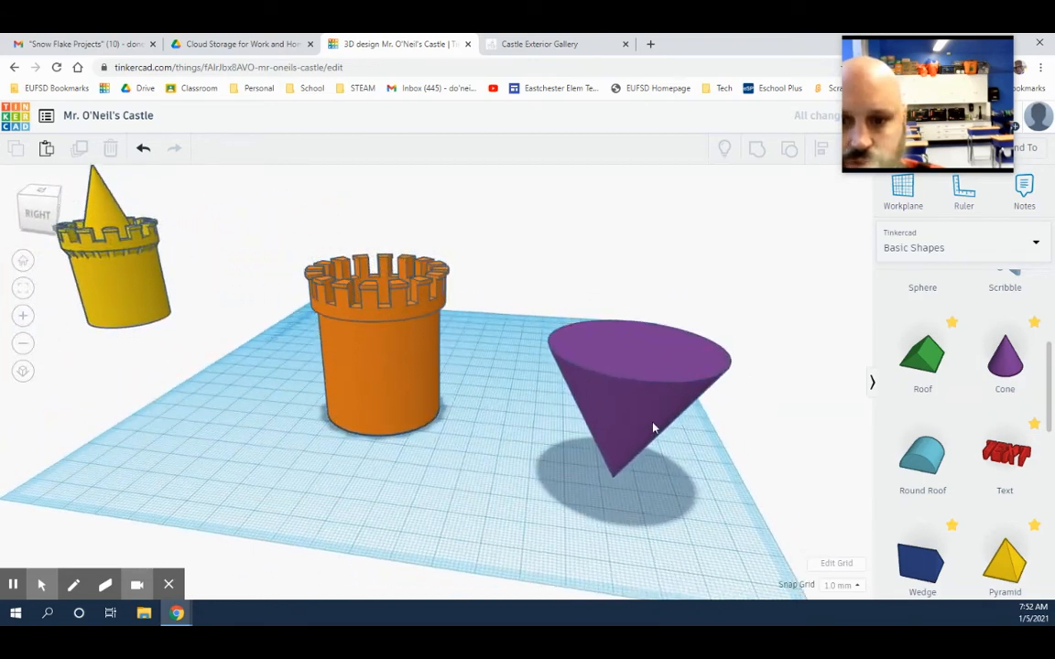
pyautogui.moveTo(652, 425); pyautogui.dragTo(383, 363)
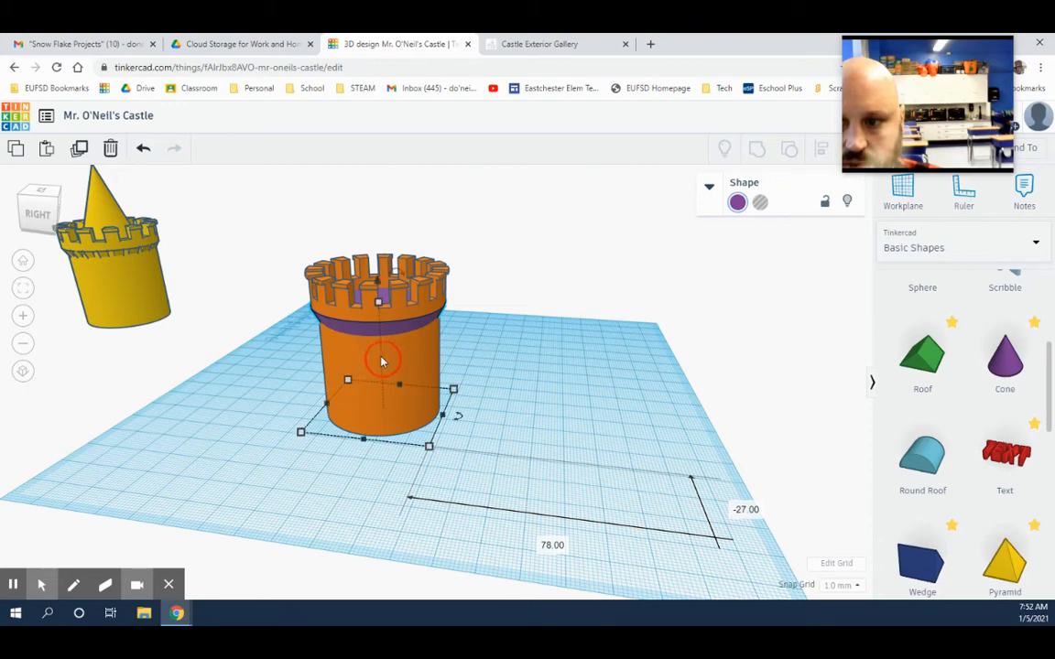
pyautogui.moveTo(412, 327); pyautogui.dragTo(591, 346)
# Examine the stonework below the tower's battlements in the Inveraray Castle photo and return to the Tinkercad design.
pyautogui.click(544, 45)
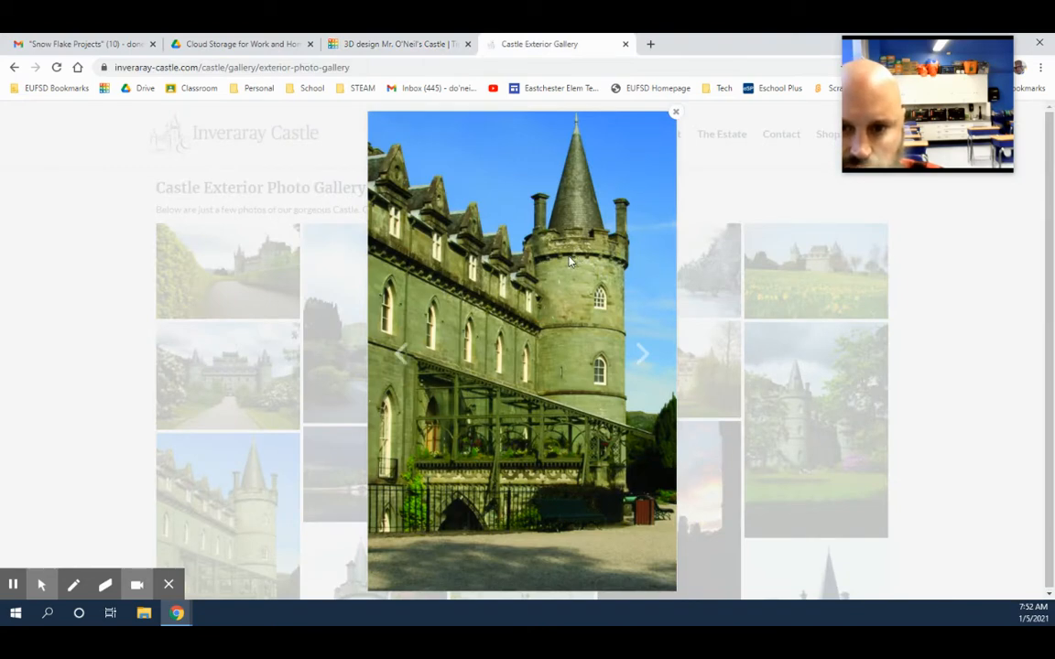
pyautogui.click(414, 46)
pyautogui.click(664, 472)
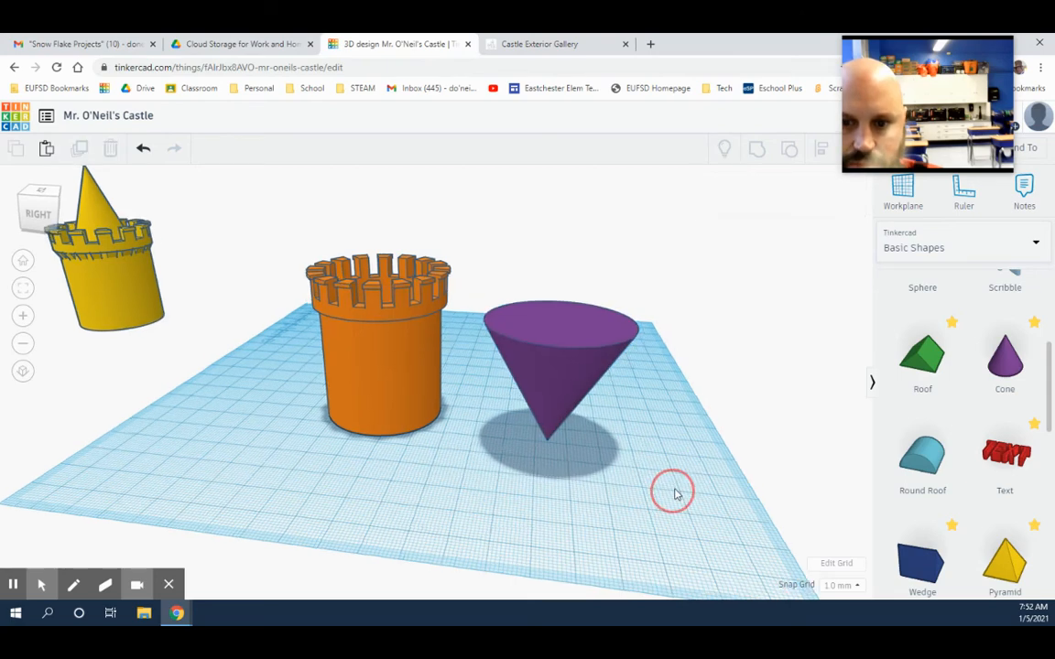
pyautogui.moveTo(675, 491); pyautogui.dragTo(364, 256, button='right')
# Place a hole box beside the inverted cone and resize it into a thin wall 70 mm long and 4 mm thick.
pyautogui.scroll(3, 955, 489)
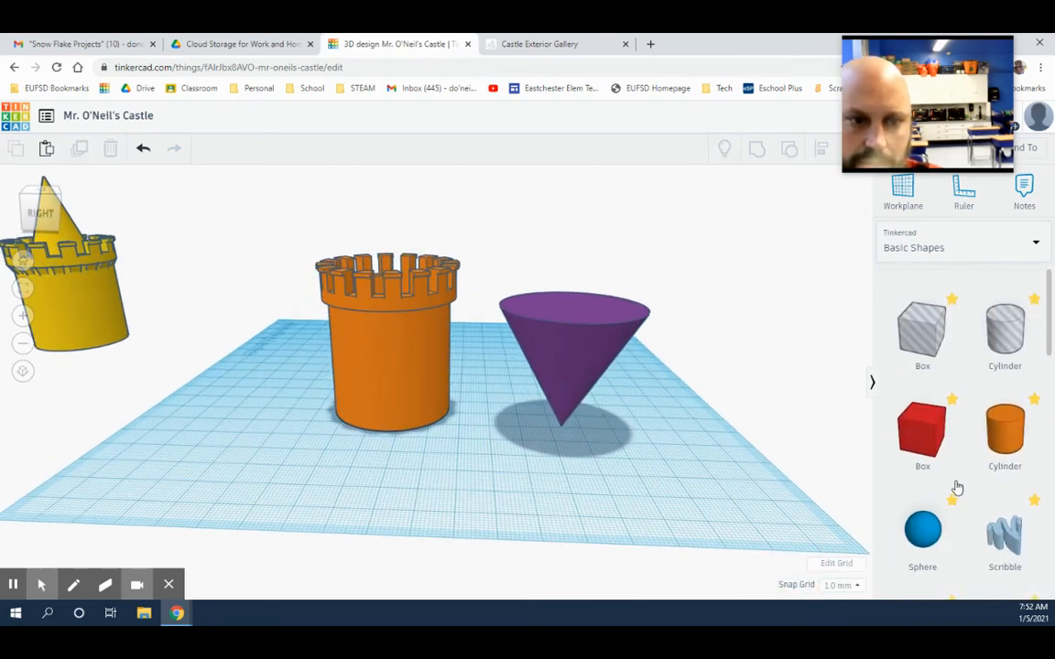
pyautogui.moveTo(917, 302); pyautogui.dragTo(653, 442)
pyautogui.moveTo(741, 497); pyautogui.dragTo(494, 532, button='right')
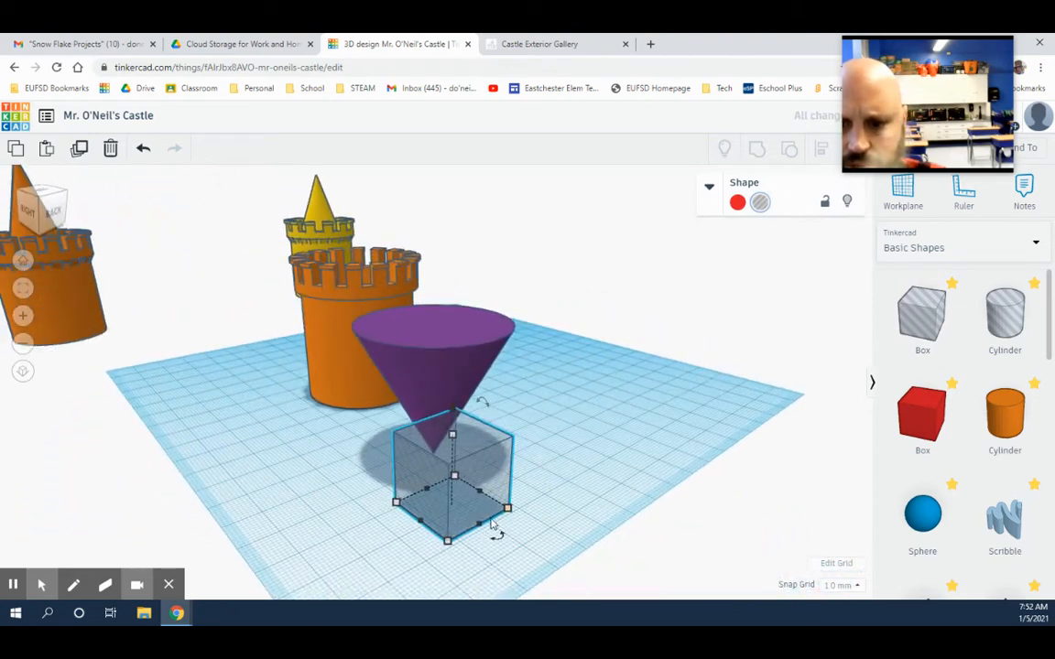
pyautogui.moveTo(495, 532); pyautogui.dragTo(572, 428)
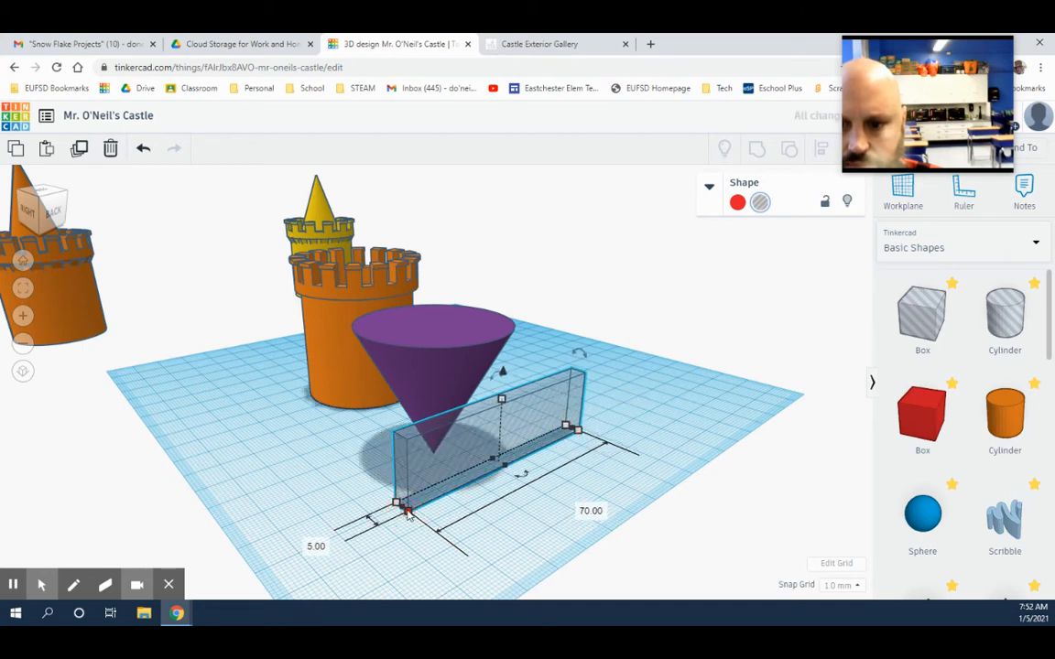
pyautogui.write('4')
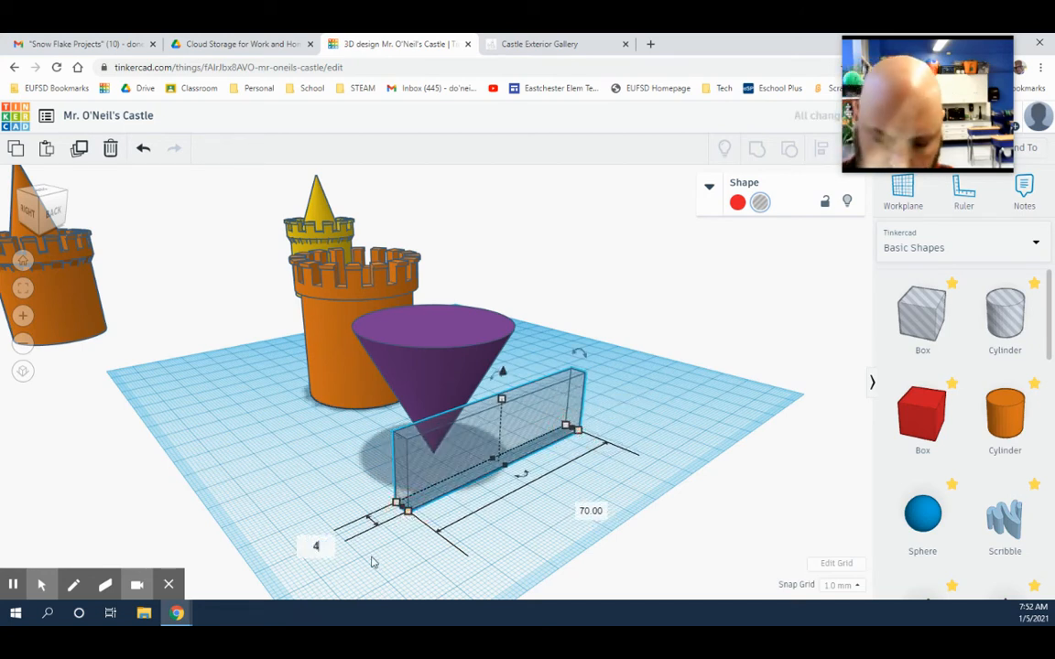
pyautogui.press('Return')
# Move the tower farther back, and align the inverted cone and hole box on their centres in both horizontal directions.
pyautogui.moveTo(294, 483); pyautogui.dragTo(424, 481, button='right')
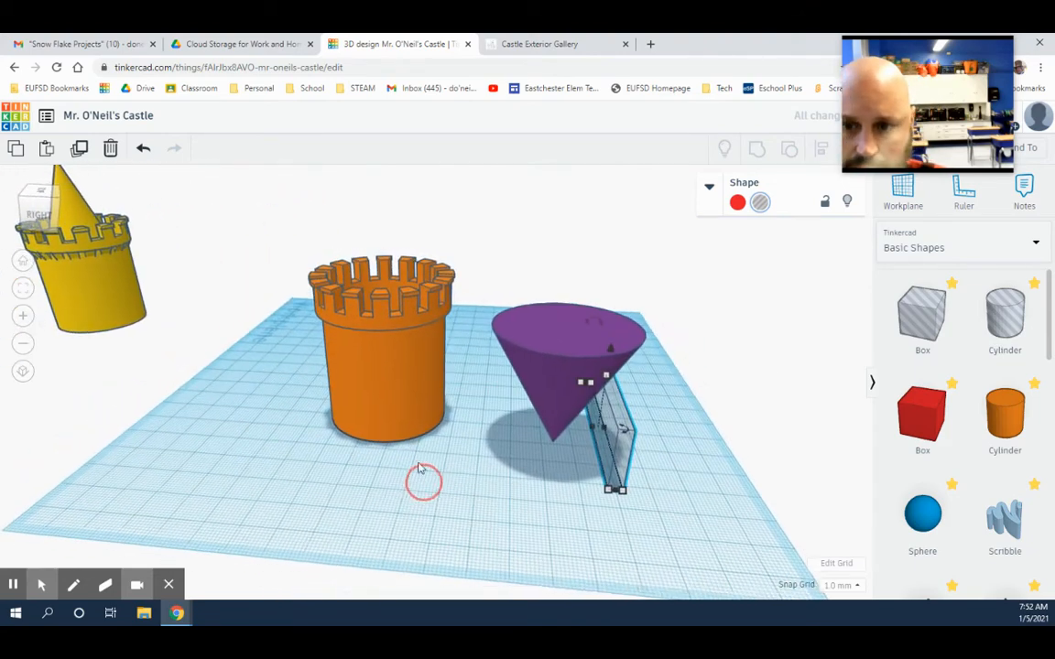
pyautogui.moveTo(383, 400); pyautogui.dragTo(327, 323)
pyautogui.moveTo(531, 259); pyautogui.dragTo(674, 464)
pyautogui.click(820, 150)
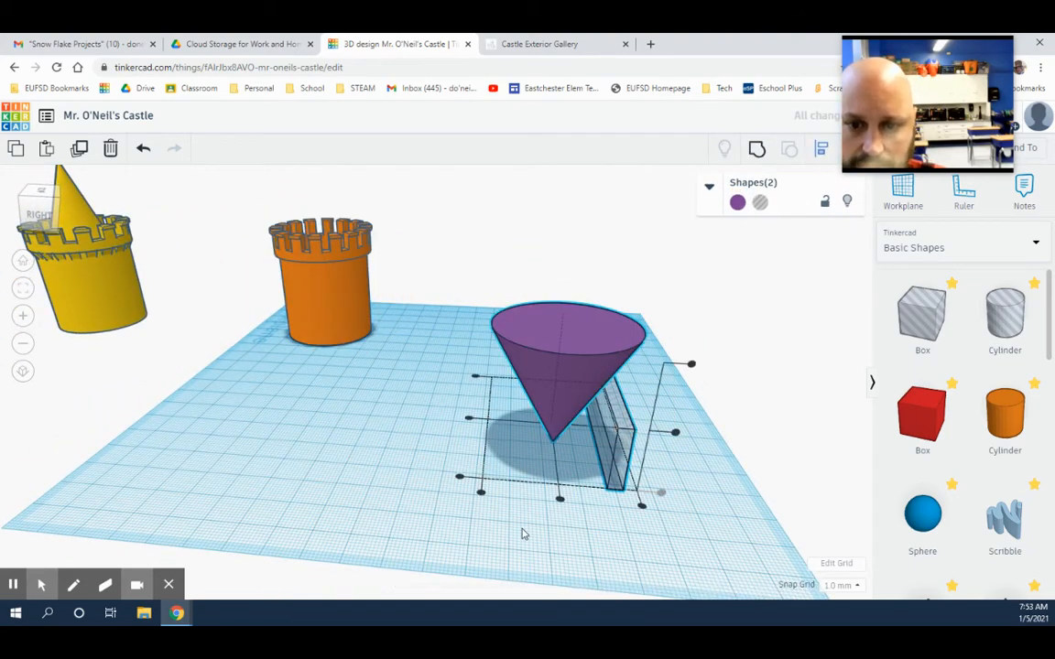
pyautogui.click(561, 501)
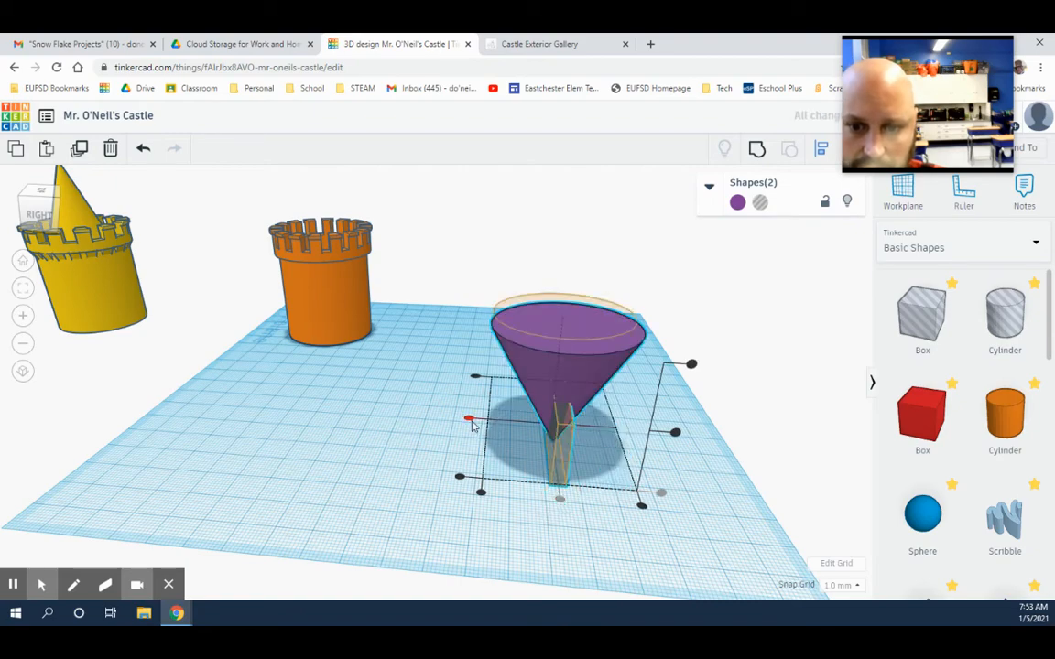
pyautogui.click(417, 448)
pyautogui.moveTo(416, 449); pyautogui.dragTo(388, 436, button='right')
pyautogui.scroll(5, 501, 469)
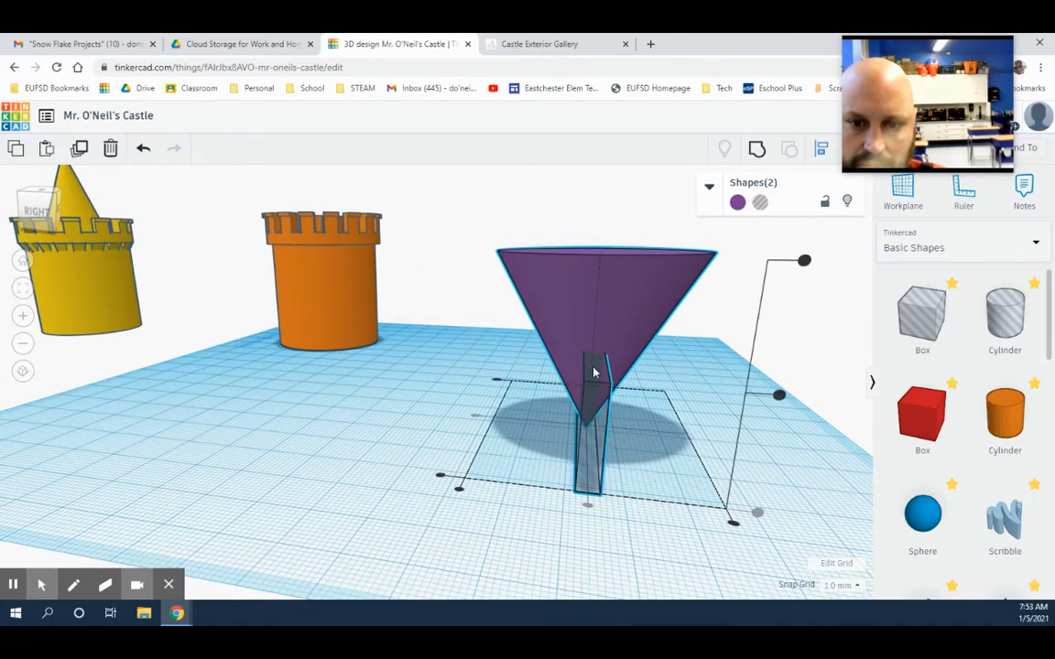
# Select only the thin hole box and raise its height to 38 mm, just below the cone's rim.
pyautogui.click(412, 414)
pyautogui.click(597, 403)
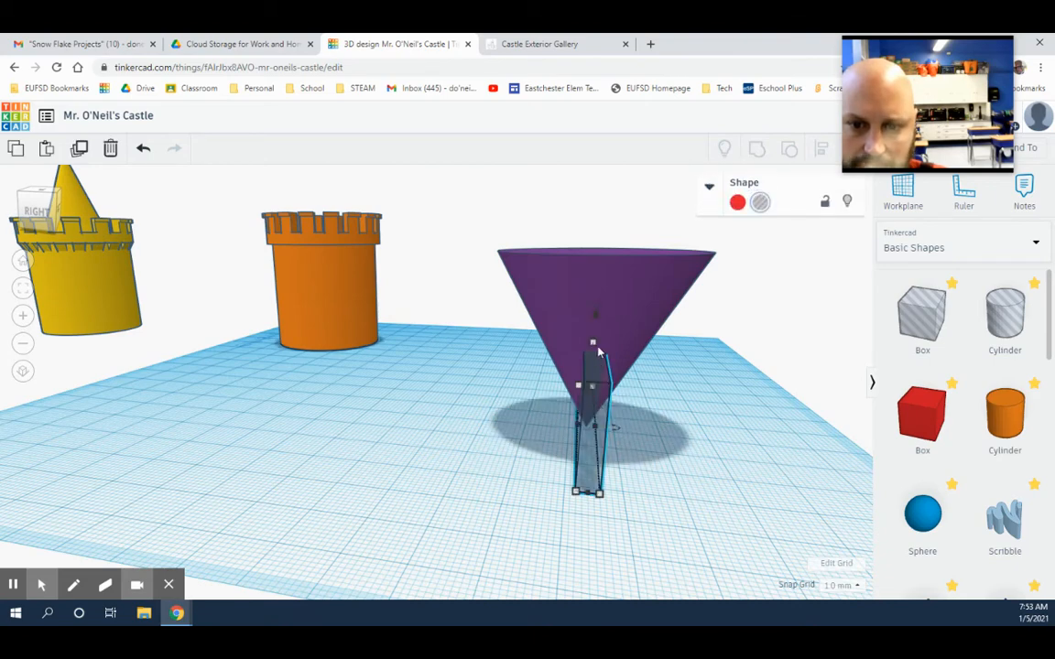
pyautogui.moveTo(593, 346); pyautogui.dragTo(613, 269)
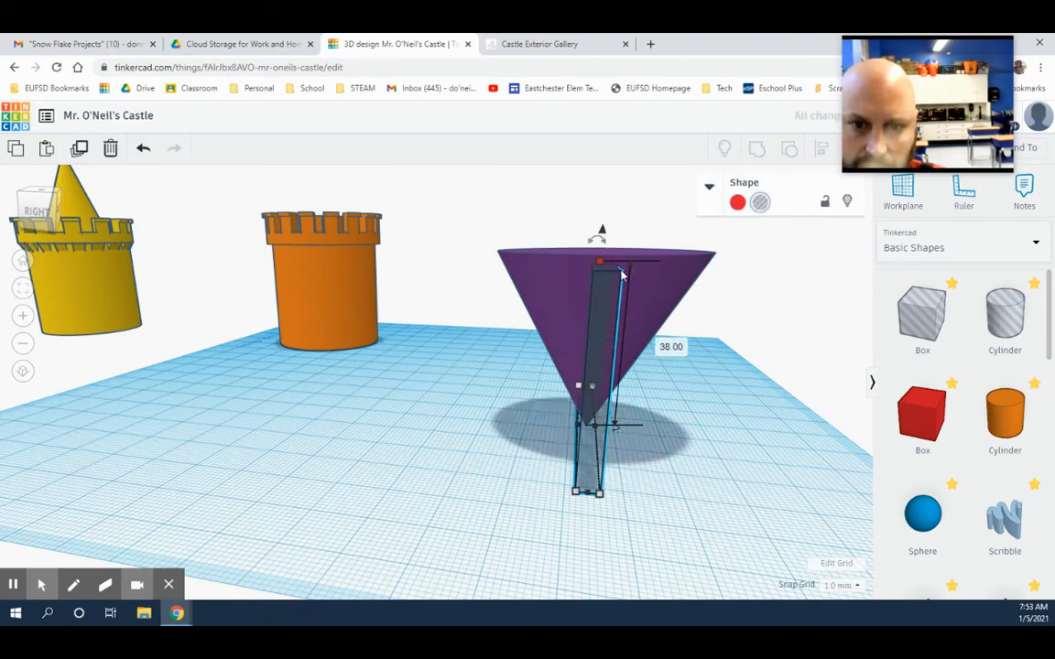
pyautogui.scroll(5, 719, 348)
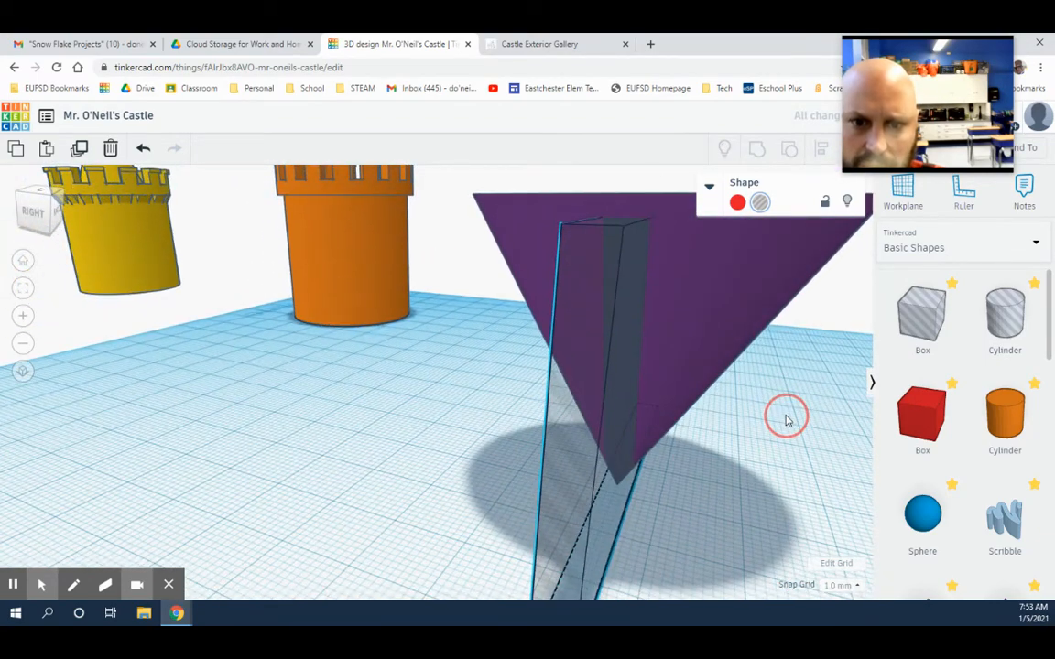
pyautogui.moveTo(783, 429); pyautogui.dragTo(580, 341, button='right')
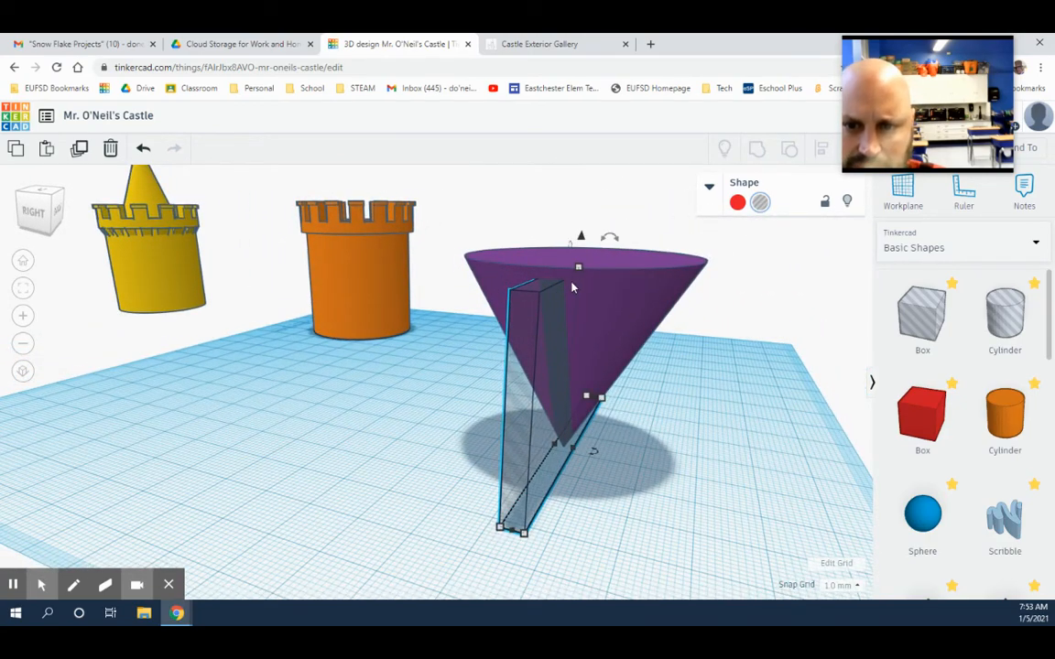
pyautogui.moveTo(579, 270)
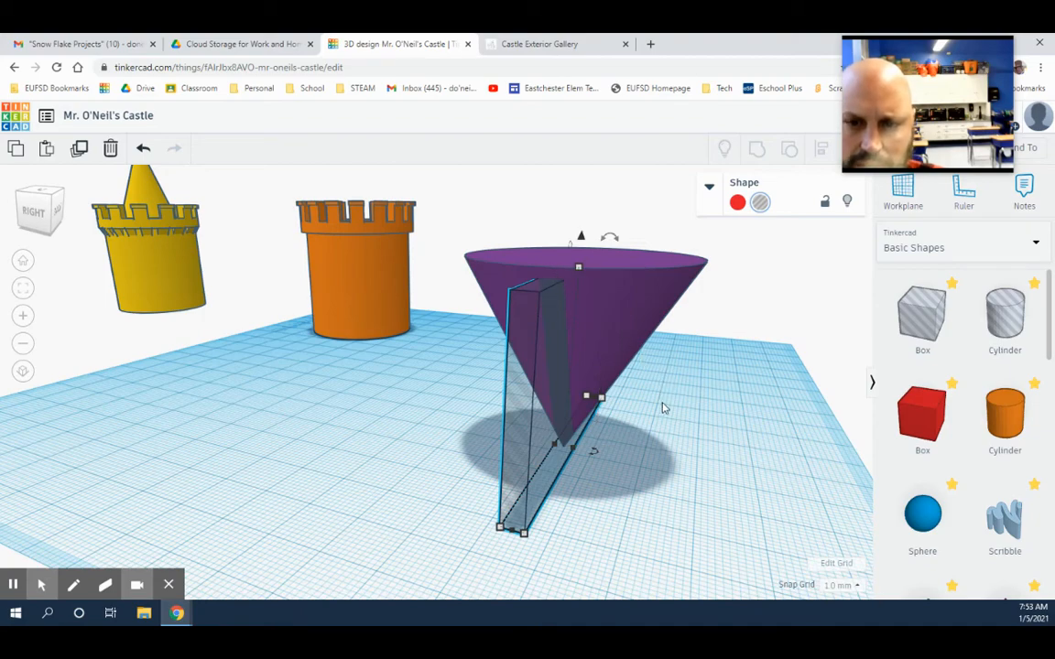
# Duplicate the thin hole box and rotate the copy −22.5° about the vertical axis.
pyautogui.moveTo(665, 409); pyautogui.dragTo(684, 400, button='right')
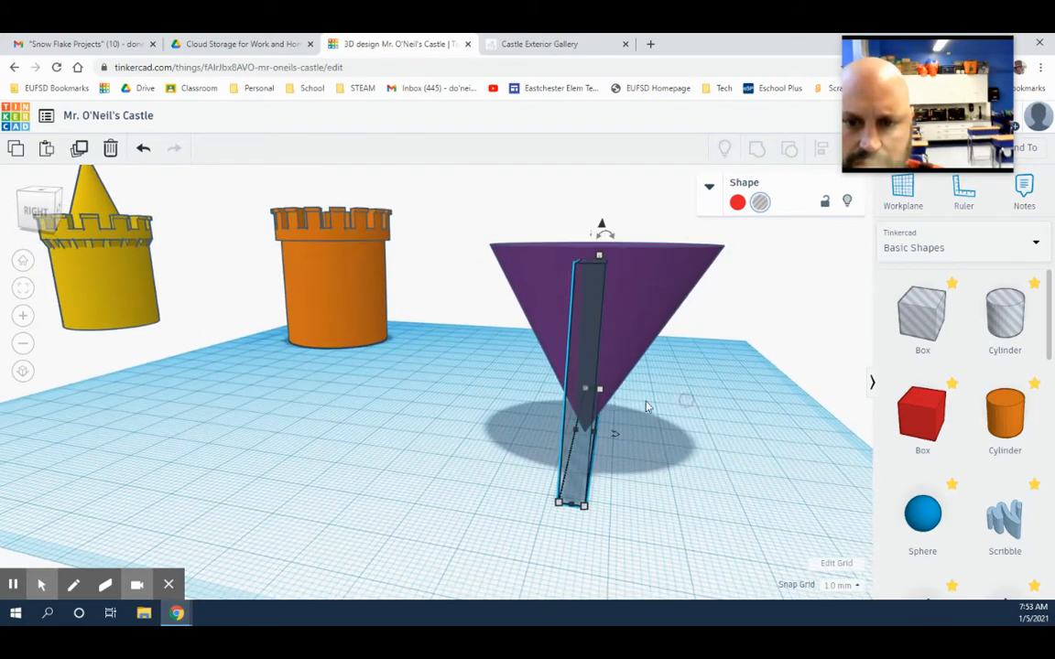
pyautogui.click(589, 328)
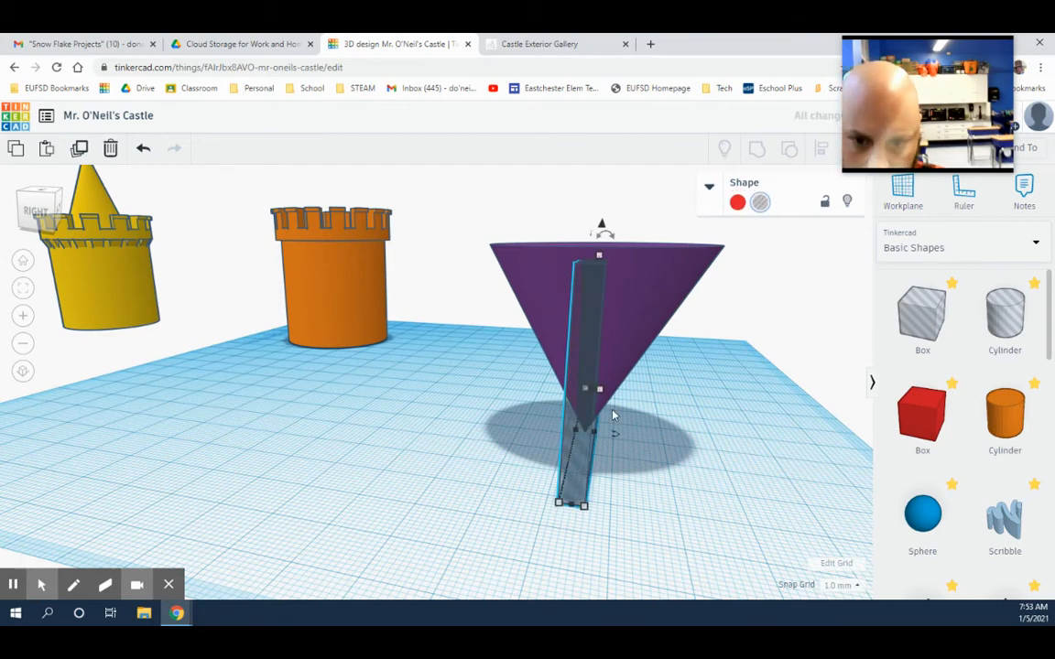
pyautogui.moveTo(619, 440); pyautogui.dragTo(634, 438)
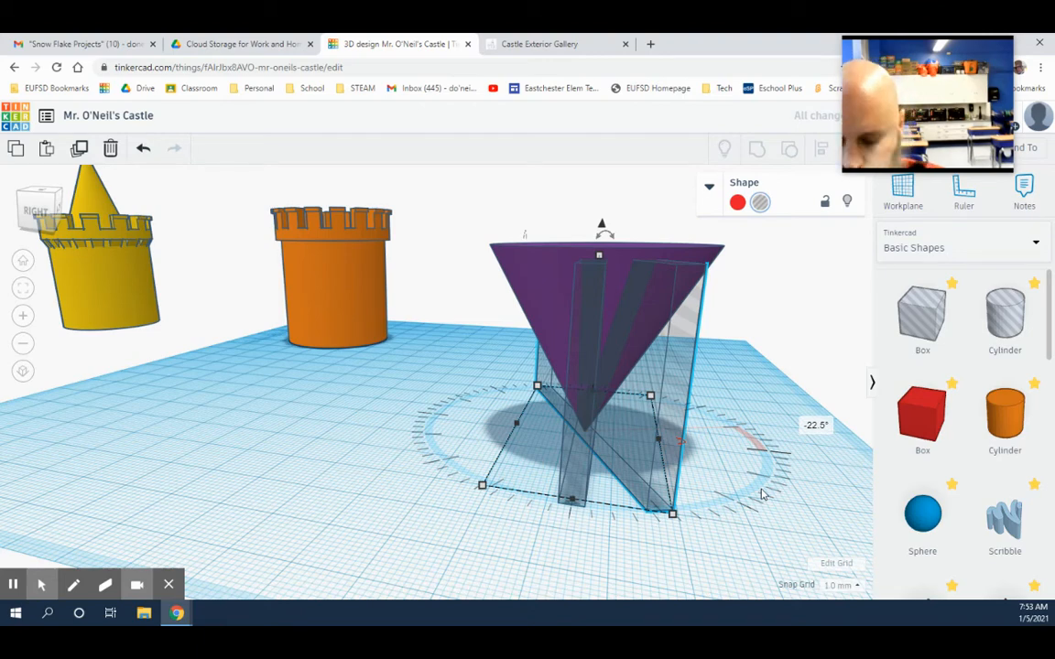
# Repeat the rotated duplication of the thin hole box until the copies fan all the way around the inverted cone.
pyautogui.hotkey('ctrl', 'd')
pyautogui.hotkey('ctrl', 'd')
pyautogui.hotkey('ctrl', 'd')
pyautogui.hotkey('ctrl', 'd')
pyautogui.hotkey('ctrl', 'd')
pyautogui.hotkey('ctrl', 'd')
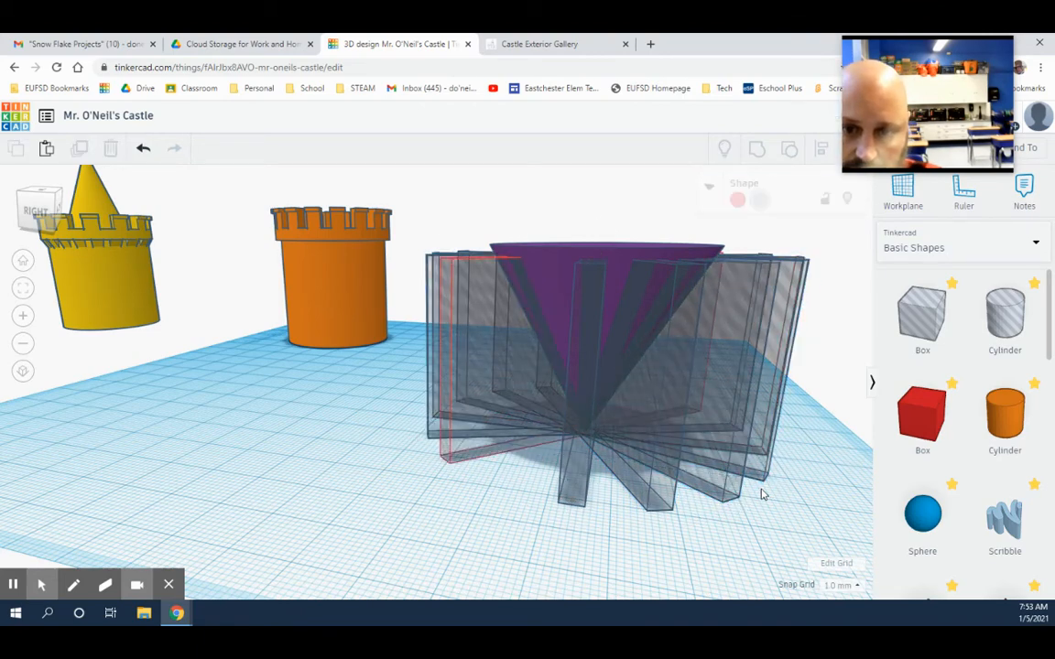
pyautogui.hotkey('ctrl', 'd')
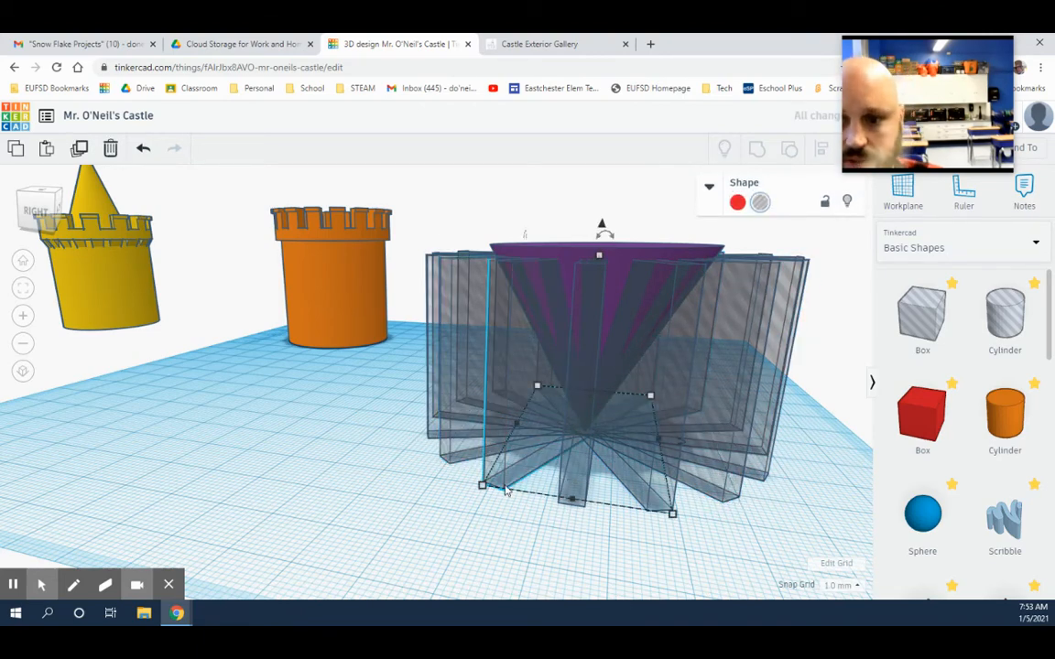
# Group the inverted cone with all the surrounding hole boxes to cut the slots into it.
pyautogui.click(388, 441)
pyautogui.moveTo(348, 395); pyautogui.dragTo(464, 241, button='right')
pyautogui.scroll(-3, 406, 443)
pyautogui.moveTo(456, 250); pyautogui.dragTo(740, 477)
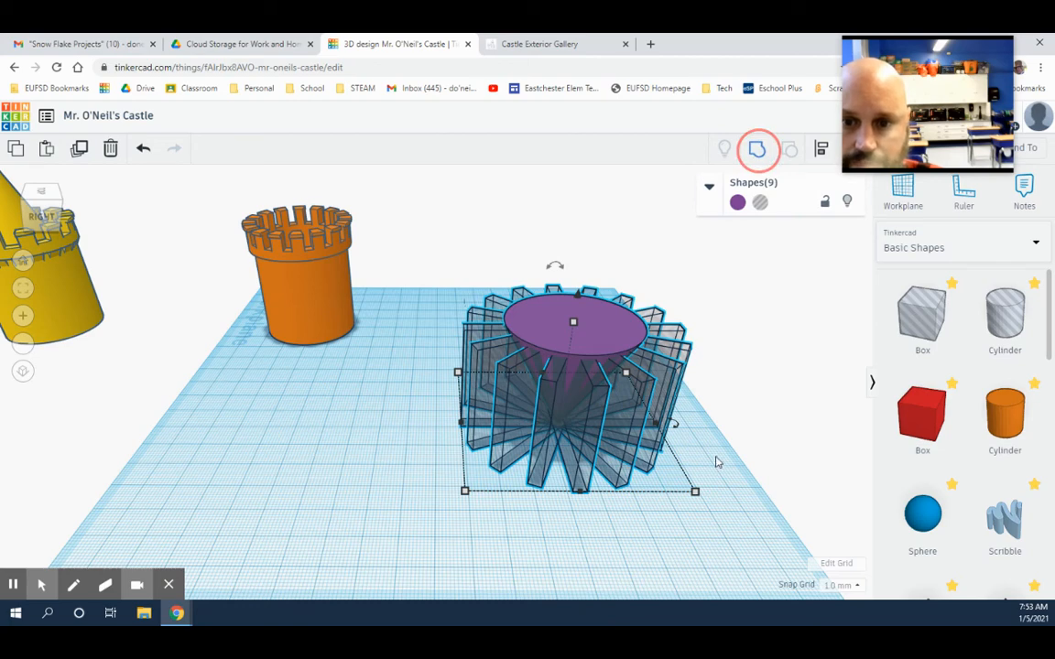
pyautogui.click(758, 149)
pyautogui.moveTo(718, 463); pyautogui.dragTo(701, 457, button='right')
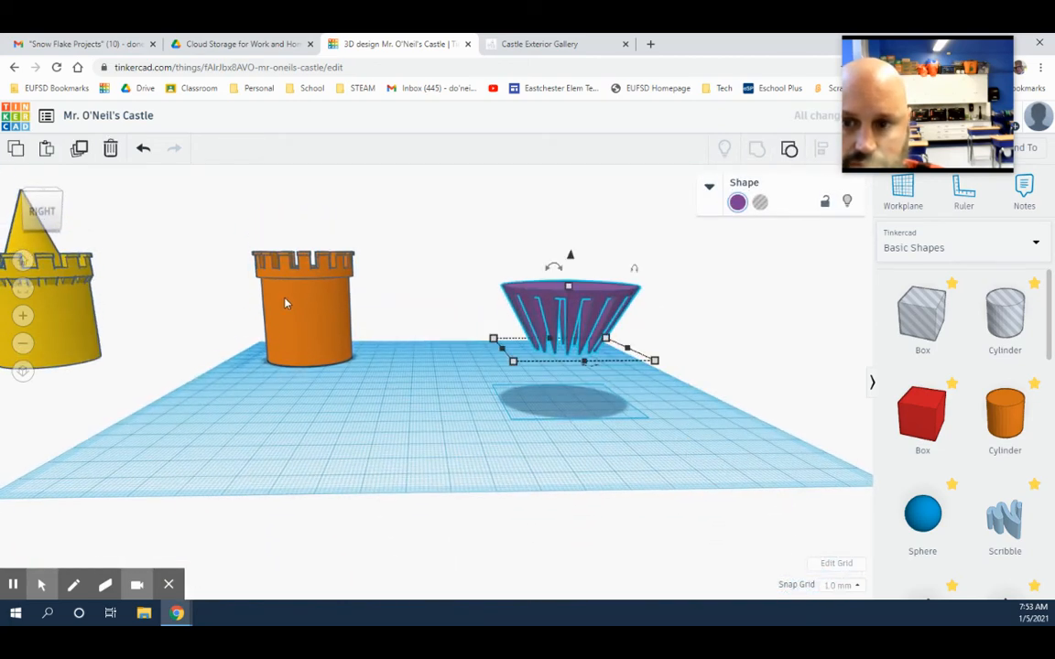
# Move the orange tower beside the slotted cone and align both shapes on their centres in both horizontal directions.
pyautogui.moveTo(285, 303); pyautogui.dragTo(443, 330)
pyautogui.click(609, 394)
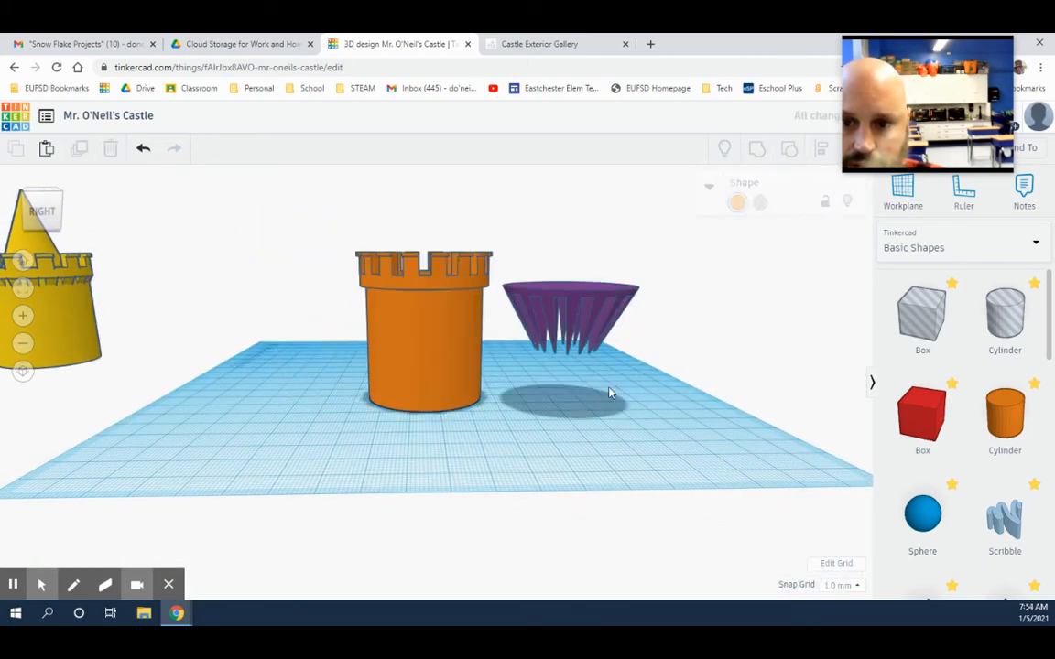
pyautogui.moveTo(608, 394); pyautogui.dragTo(596, 395, button='right')
pyautogui.moveTo(331, 217); pyautogui.dragTo(675, 385)
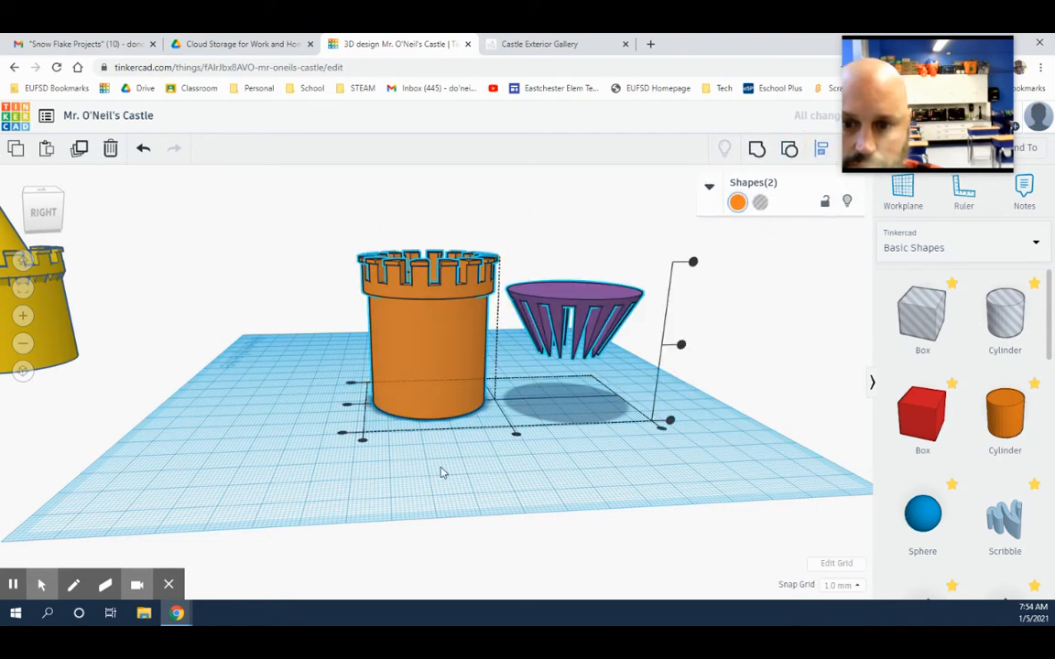
pyautogui.click(515, 435)
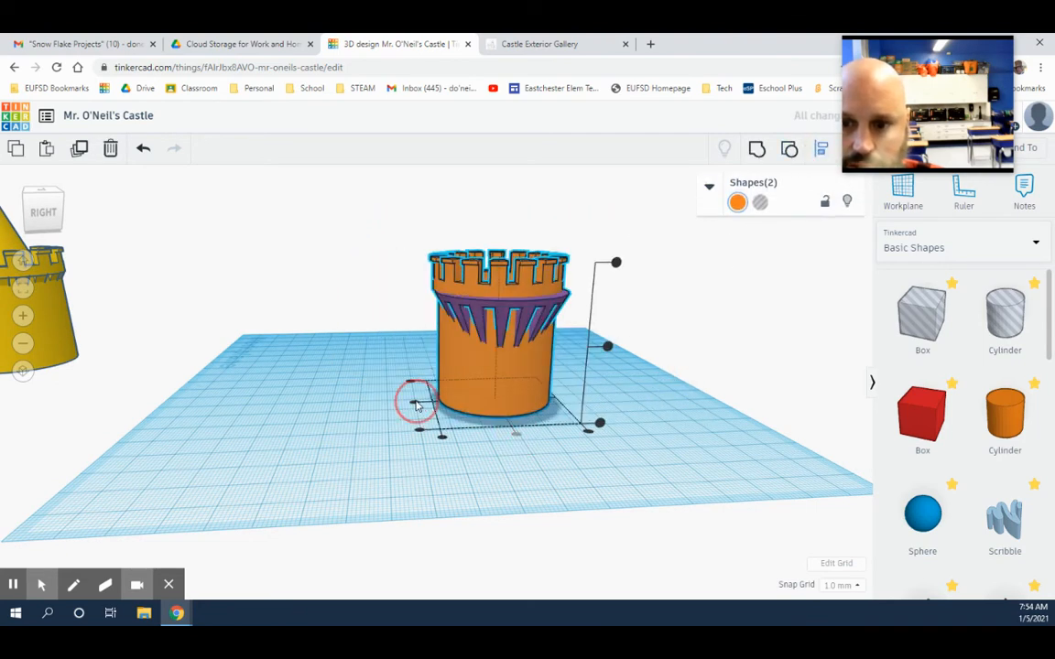
pyautogui.click(509, 295)
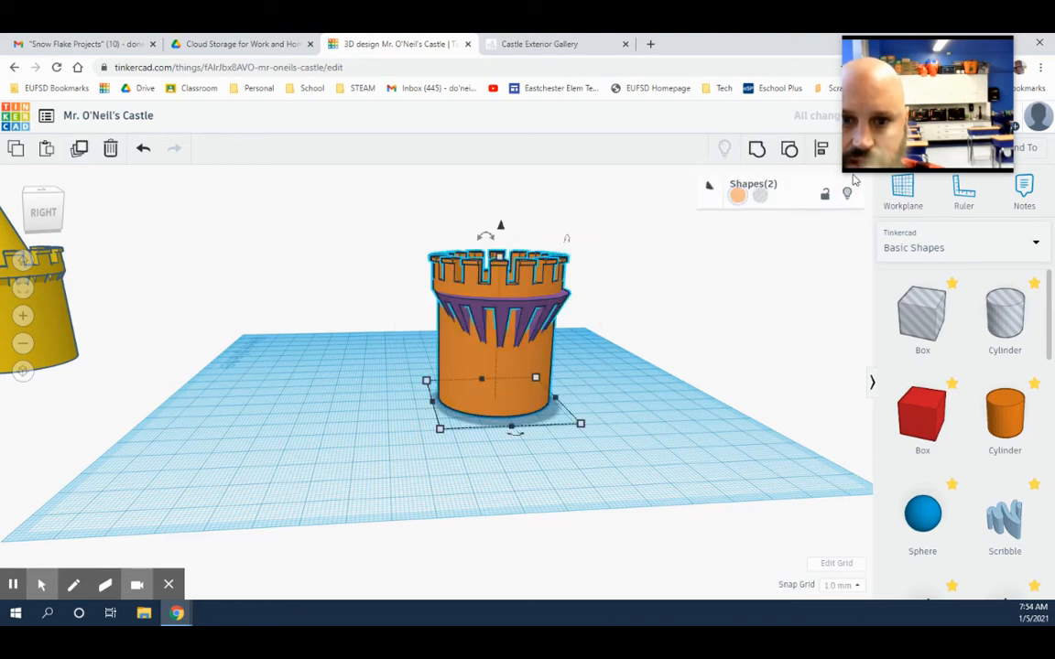
pyautogui.moveTo(418, 427); pyautogui.dragTo(443, 424, button='right')
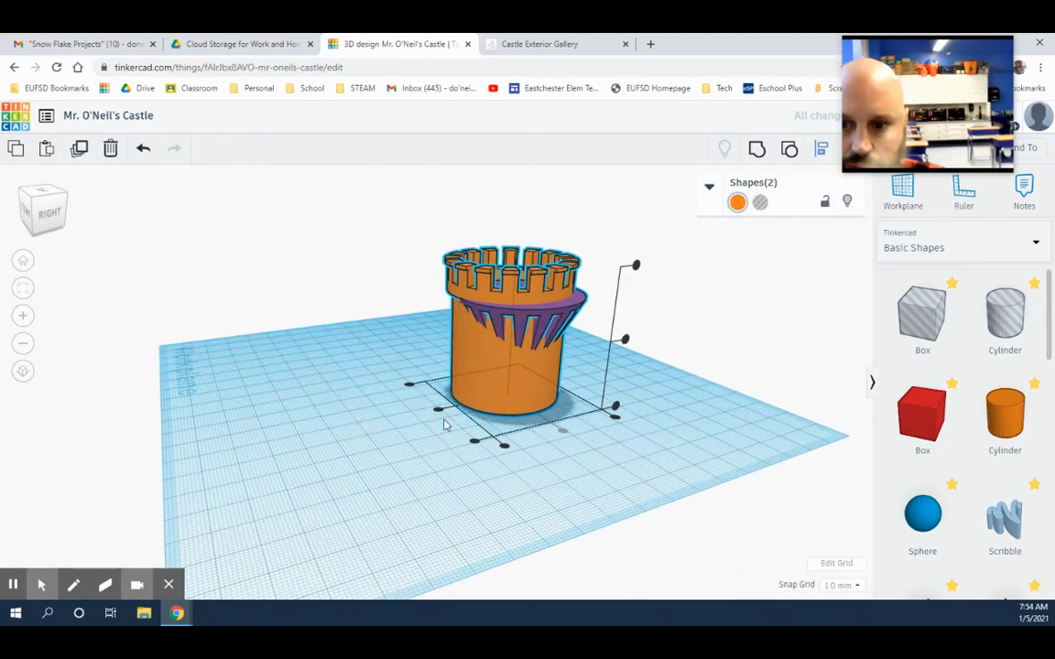
pyautogui.click(439, 414)
# Group the orange tower and the slotted cone into one shape.
pyautogui.click(584, 464)
pyautogui.moveTo(584, 464); pyautogui.dragTo(520, 320, button='right')
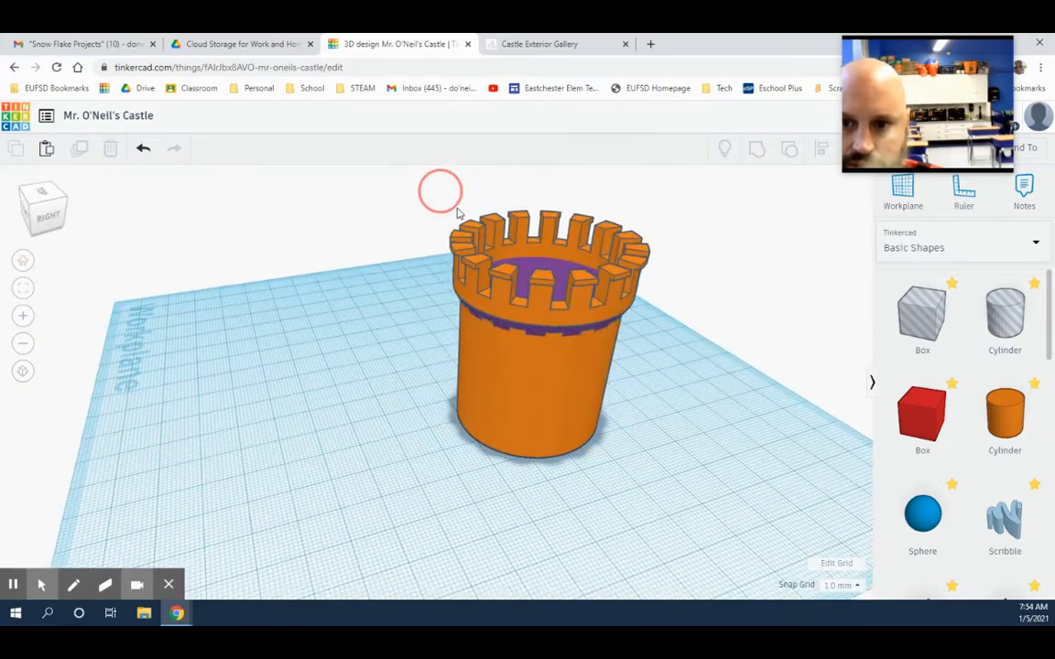
pyautogui.moveTo(673, 403); pyautogui.dragTo(674, 403)
pyautogui.click(756, 149)
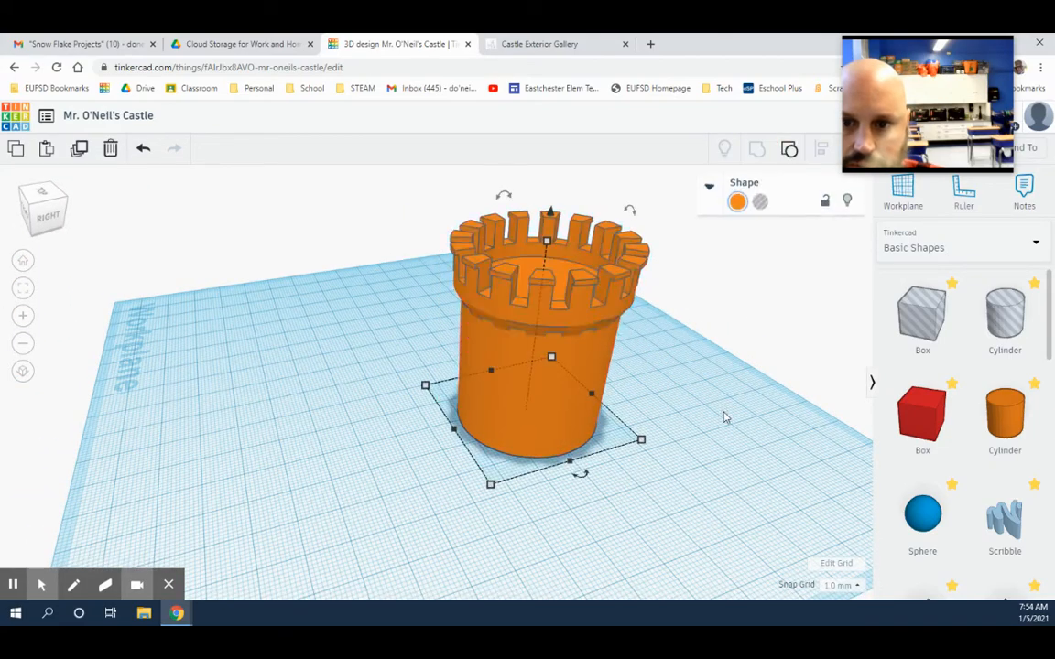
# Move the grouped tower away from the workplane's edge towards the middle.
pyautogui.moveTo(736, 421); pyautogui.dragTo(635, 386, button='right')
pyautogui.scroll(3, 683, 447)
pyautogui.moveTo(563, 358); pyautogui.dragTo(475, 318)
pyautogui.click(680, 400)
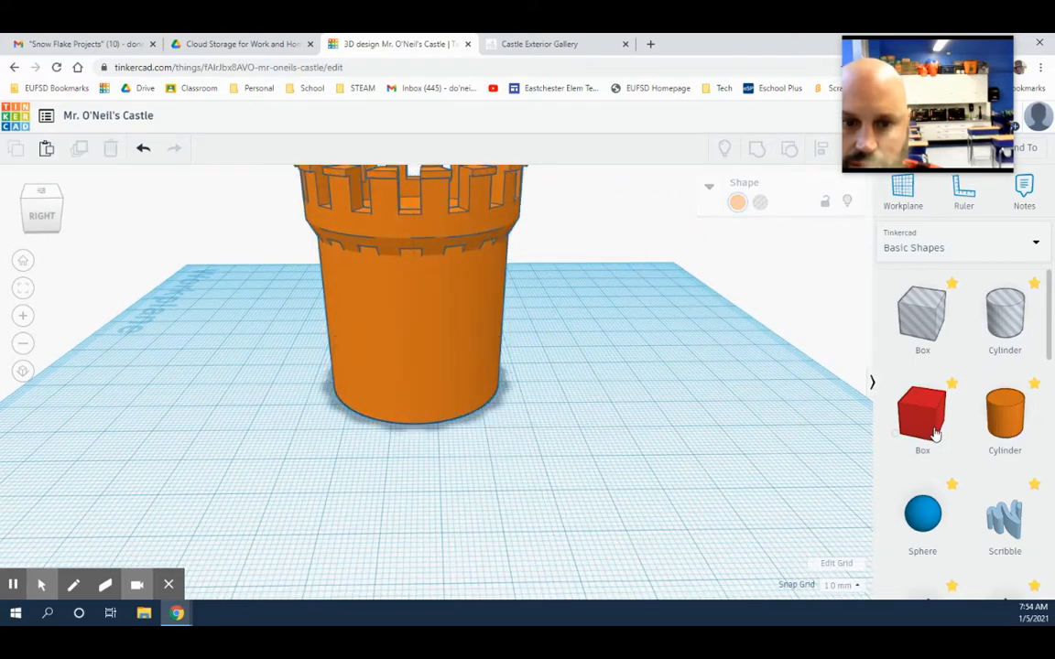
# Place a new cone beside the tower and enlarge its base, setting the width to 25 mm and increasing the depth.
pyautogui.scroll(-2, 954, 433)
pyautogui.scroll(-3, 949, 430)
pyautogui.scroll(2, 1019, 424)
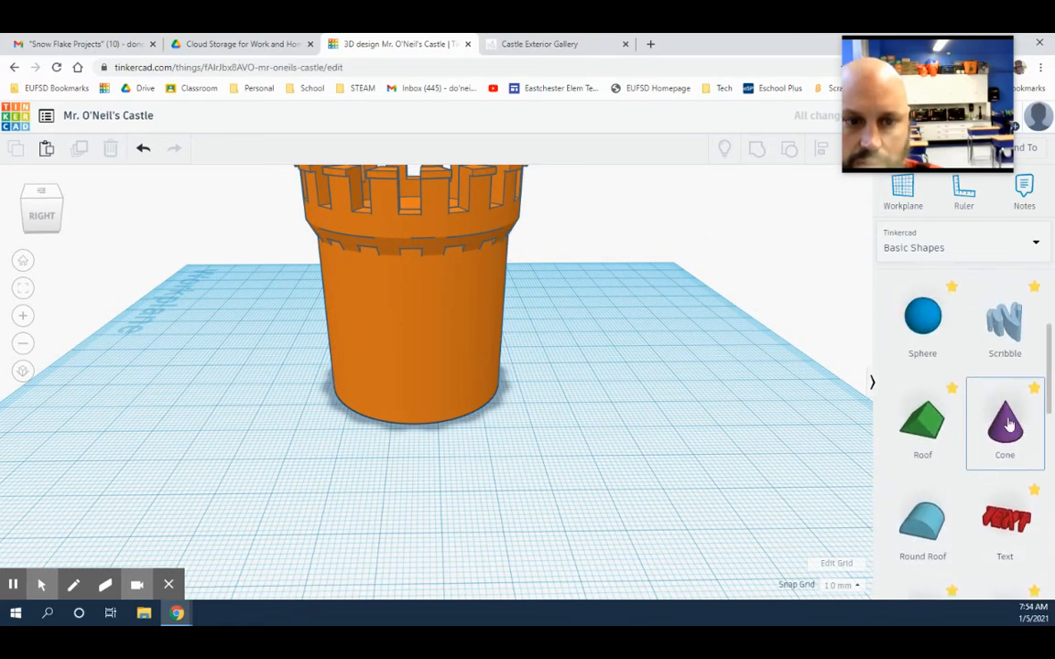
pyautogui.moveTo(1007, 419); pyautogui.dragTo(595, 417)
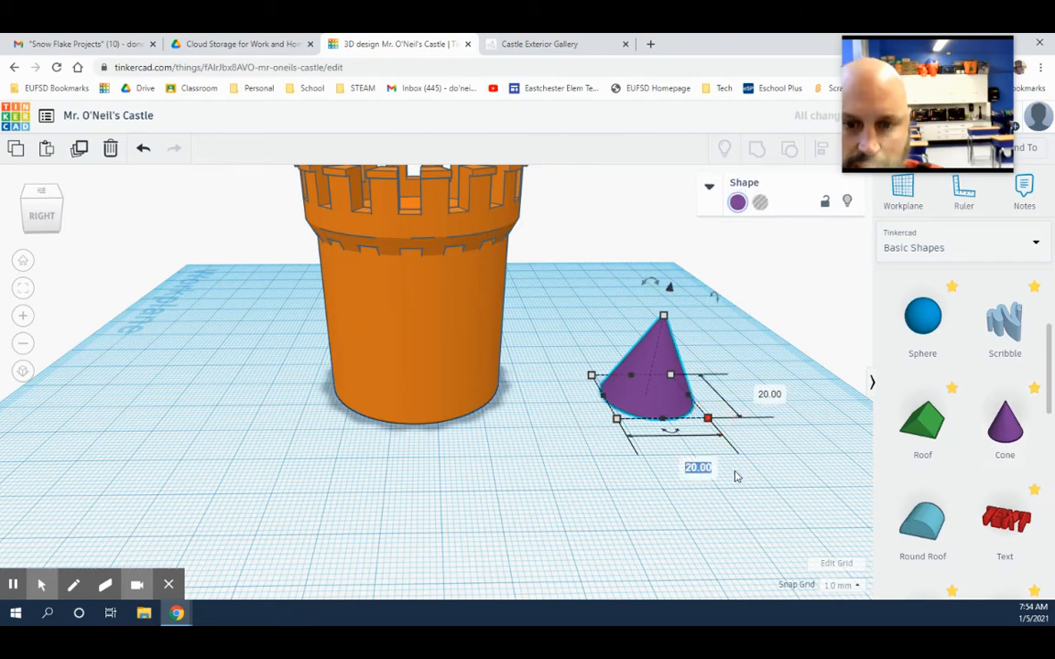
pyautogui.click(774, 400)
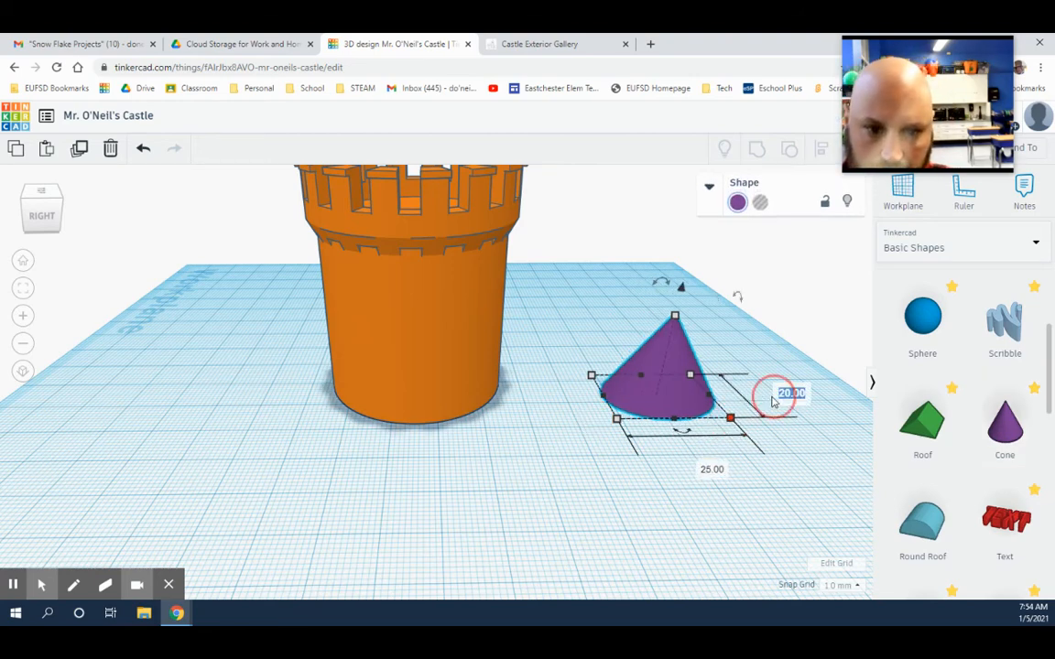
pyautogui.click(809, 443)
# Stretch the new cone to a height of about 44 mm.
pyautogui.moveTo(684, 330); pyautogui.dragTo(694, 205)
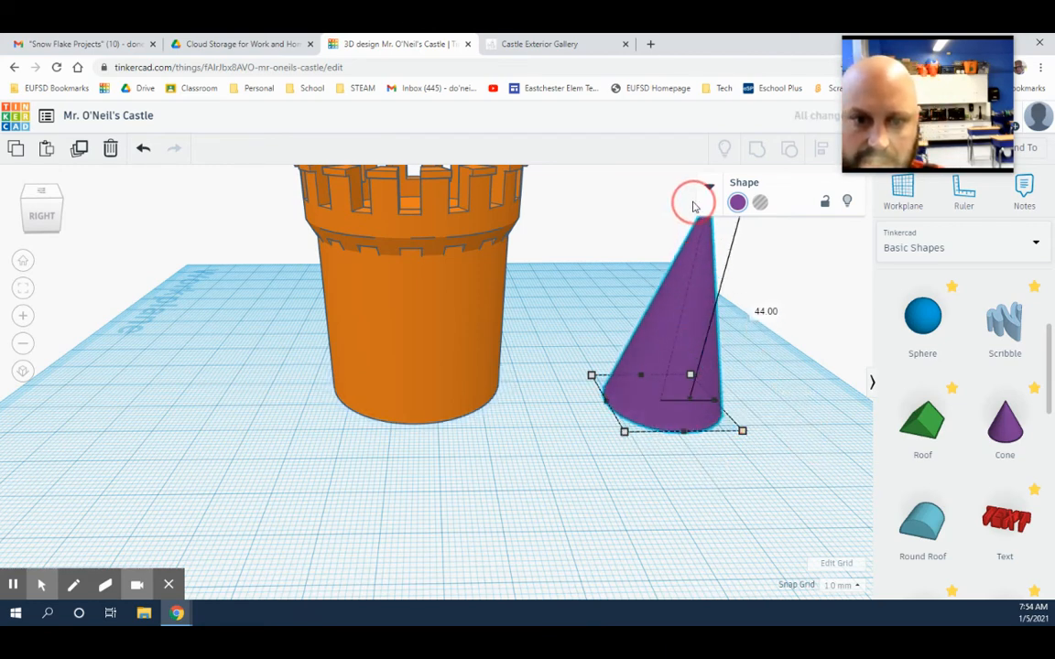
pyautogui.click(568, 426)
pyautogui.scroll(-3, 570, 431)
pyautogui.click(581, 390)
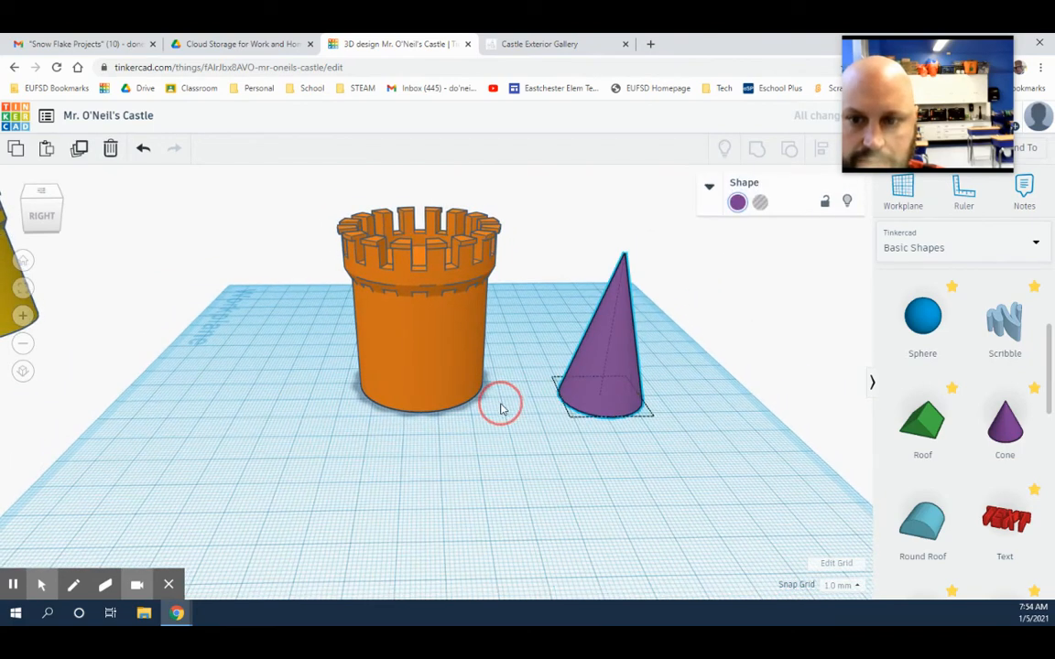
# Raise the tall cone and move it over the tower so it stands inside the battlements as a roof.
pyautogui.moveTo(499, 408); pyautogui.dragTo(590, 272, button='right')
pyautogui.moveTo(633, 236); pyautogui.dragTo(703, 55)
pyautogui.click(583, 395)
pyautogui.moveTo(653, 247); pyautogui.dragTo(428, 240)
pyautogui.scroll(-3, 366, 328)
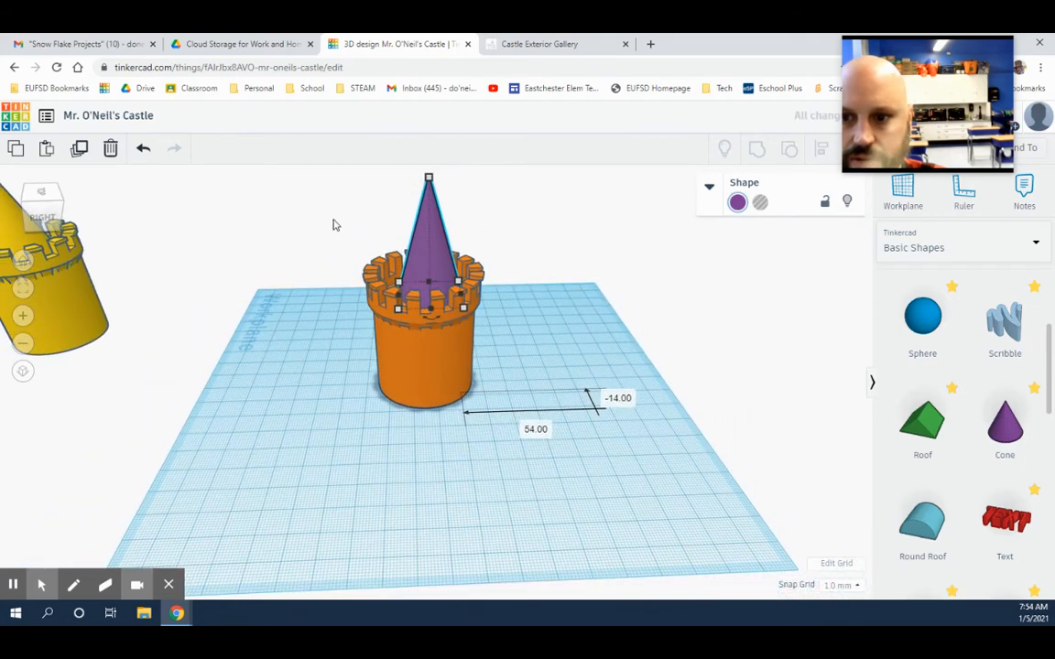
# Align the cone roof and the tower on their centres in both horizontal directions.
pyautogui.moveTo(334, 224); pyautogui.dragTo(497, 373)
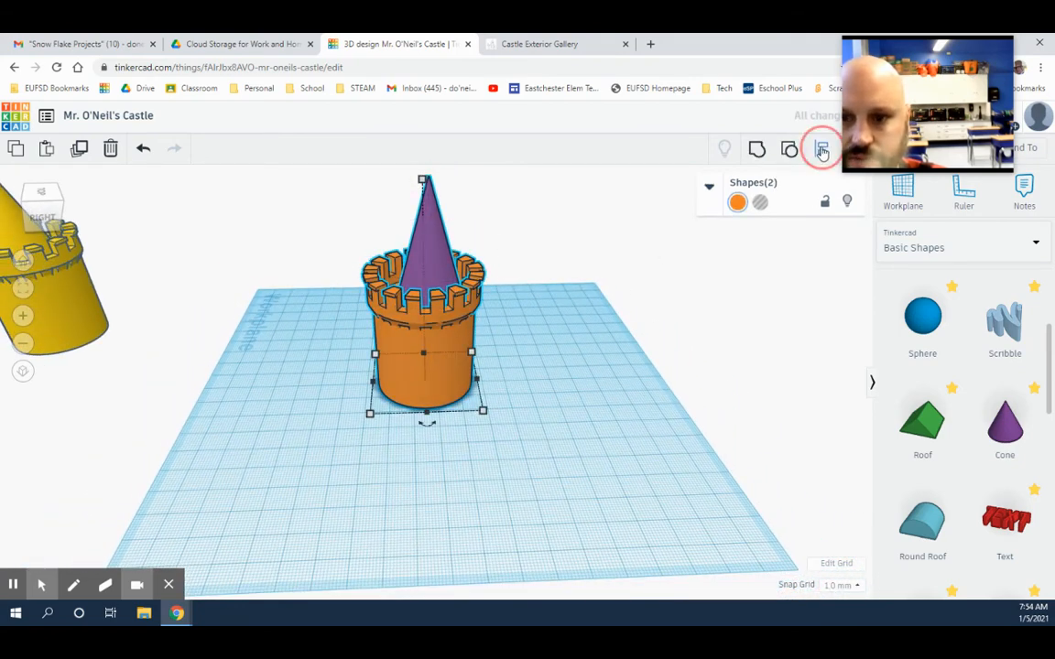
pyautogui.click(425, 426)
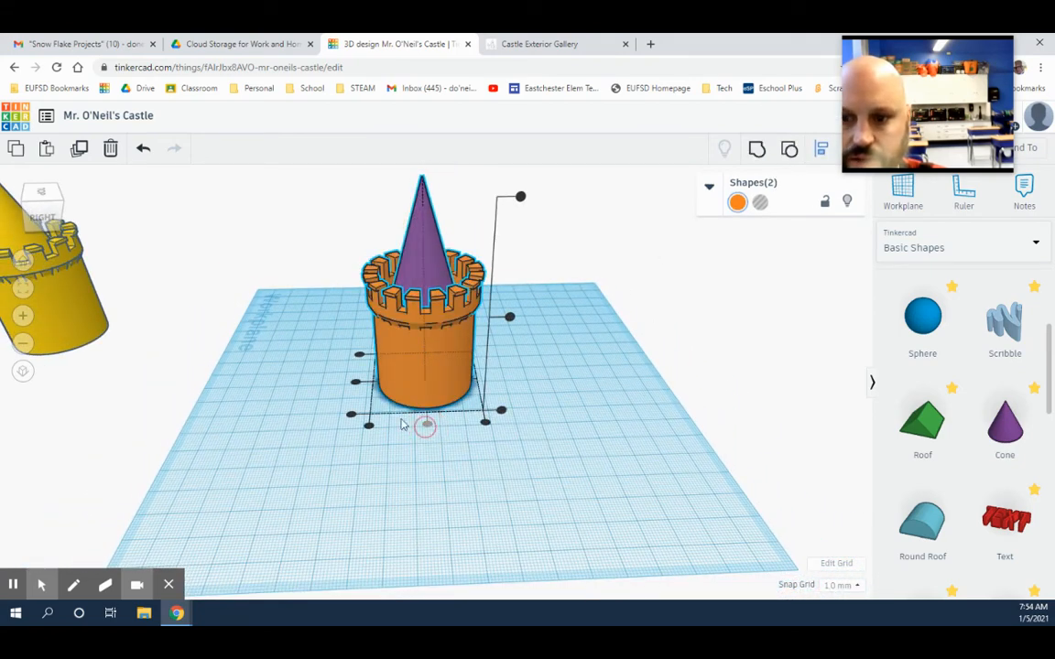
pyautogui.click(357, 383)
pyautogui.click(539, 382)
pyautogui.moveTo(553, 318); pyautogui.dragTo(421, 322, button='right')
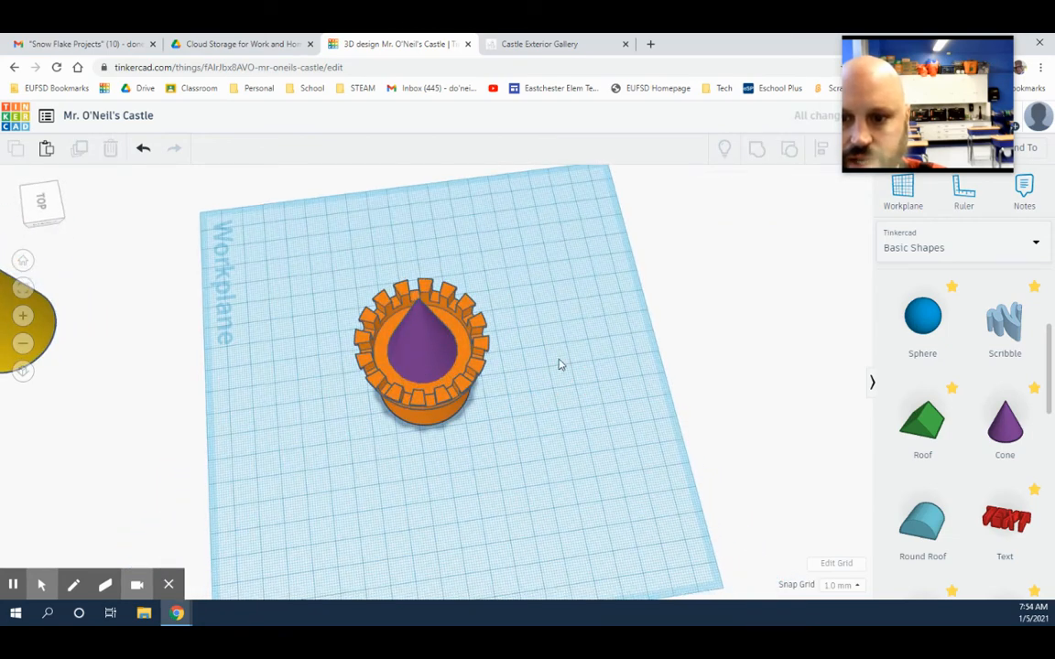
# Group the cone roof and the tower into one shape.
pyautogui.moveTo(560, 364); pyautogui.dragTo(324, 238, button='right')
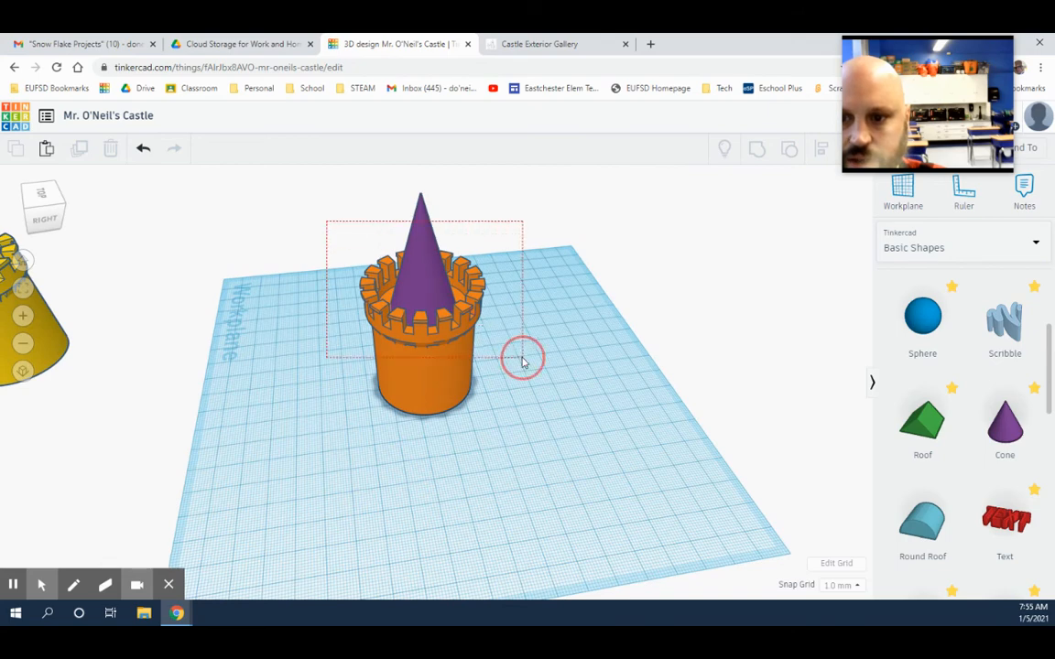
pyautogui.moveTo(523, 360); pyautogui.dragTo(524, 359)
pyautogui.click(755, 150)
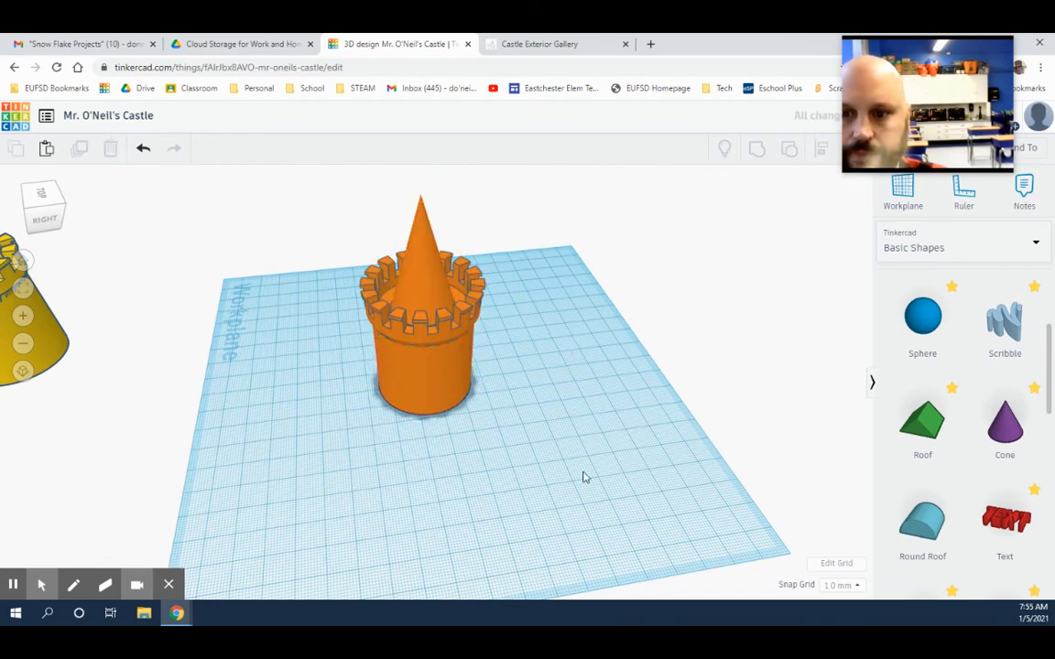
# Arrange the two finished towers on opposite sides of the workplane, moving the yellow tower across from the orange one.
pyautogui.moveTo(357, 460)
pyautogui.mouseDown(button='right')
pyautogui.moveTo(431, 482)
pyautogui.moveTo(590, 469)
pyautogui.moveTo(593, 395)
pyautogui.moveTo(639, 401)
pyautogui.moveTo(306, 457)
pyautogui.moveTo(370, 455)
pyautogui.moveTo(337, 423)
pyautogui.mouseUp(button='right')
pyautogui.moveTo(122, 285); pyautogui.dragTo(702, 349)
pyautogui.moveTo(450, 345); pyautogui.dragTo(315, 352)
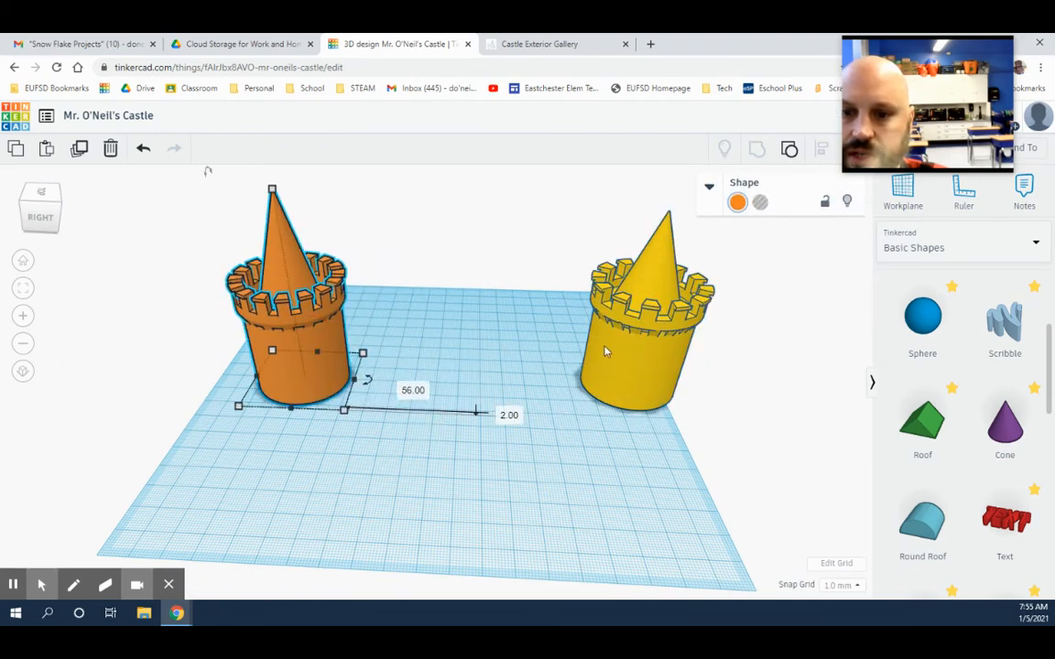
pyautogui.moveTo(631, 353); pyautogui.dragTo(630, 367)
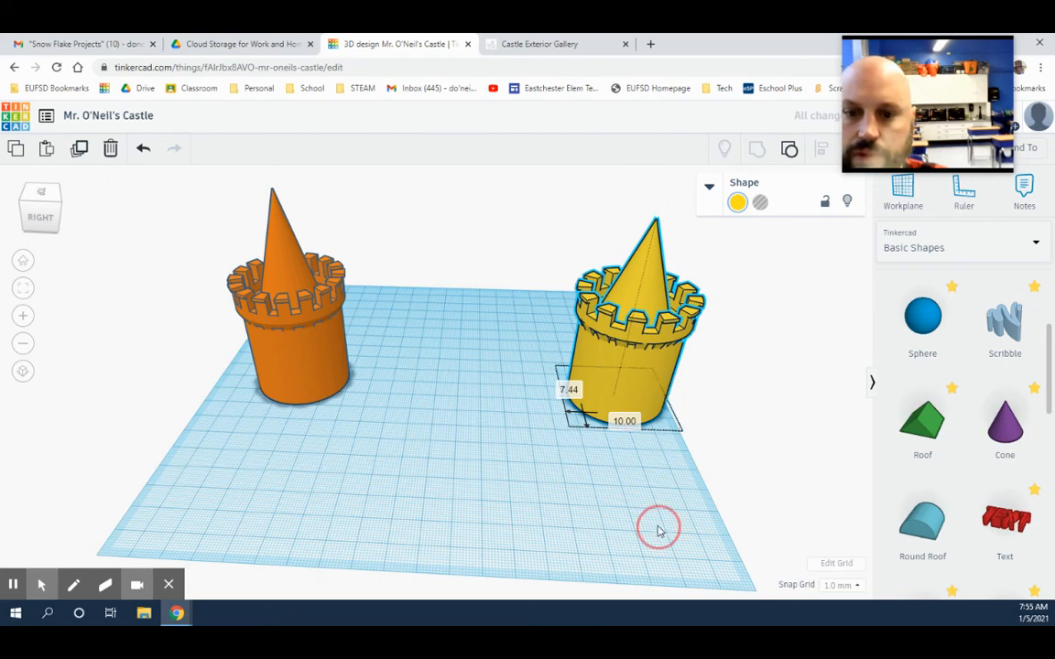
pyautogui.moveTo(657, 530); pyautogui.dragTo(687, 472, button='right')
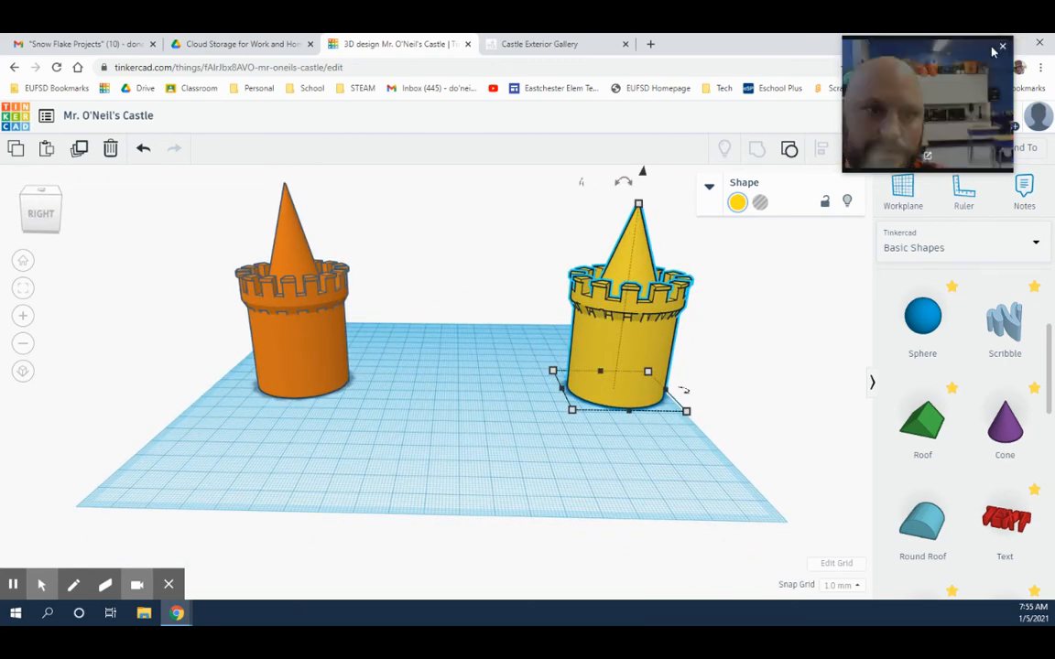
pyautogui.click(912, 68)
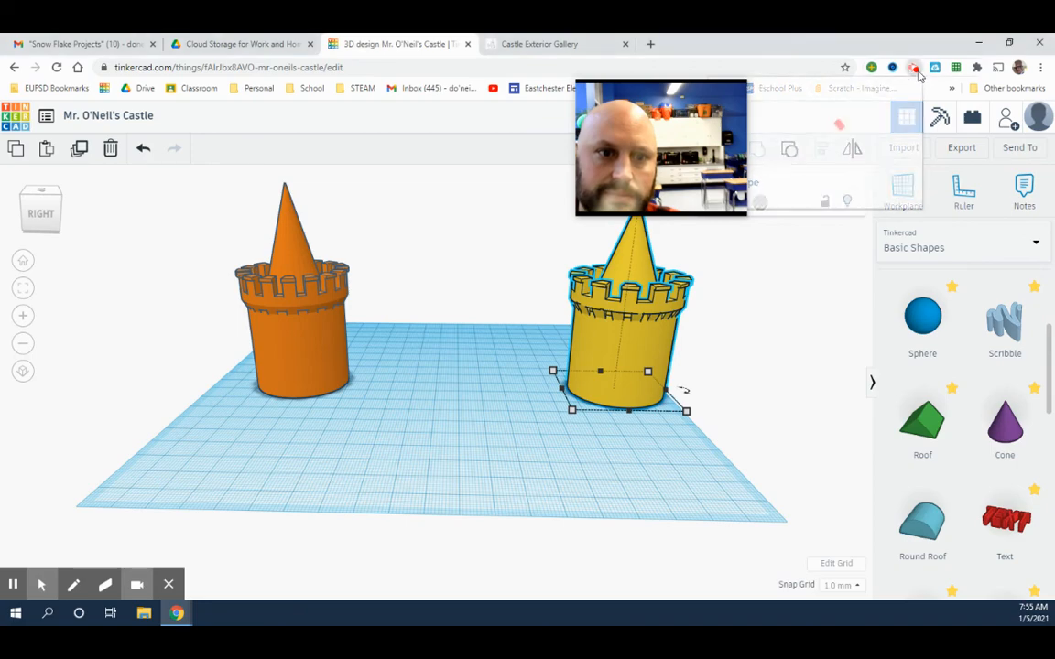